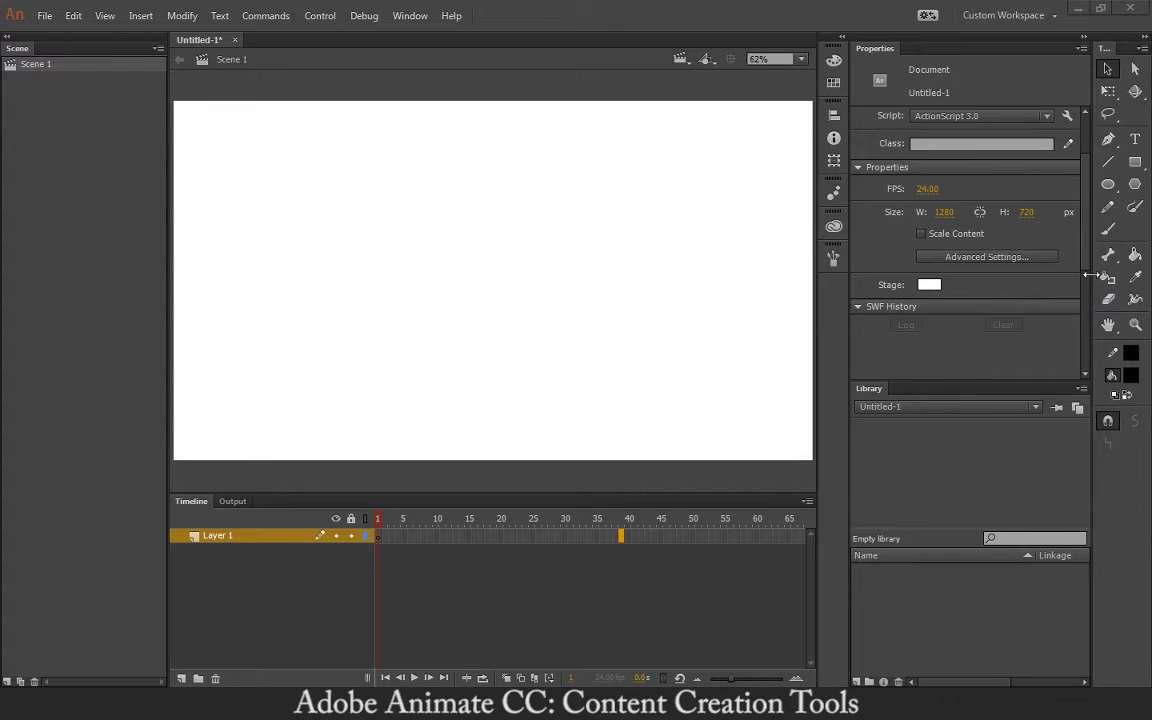
- Narrow the Tools panel, undock and close the Scene panel, and fit the stage with Show Frame
mouse_move(1092, 274)
left_mouse_down()
mouse_move(1102, 275)
mouse_move(1089, 274)
left_mouse_up()
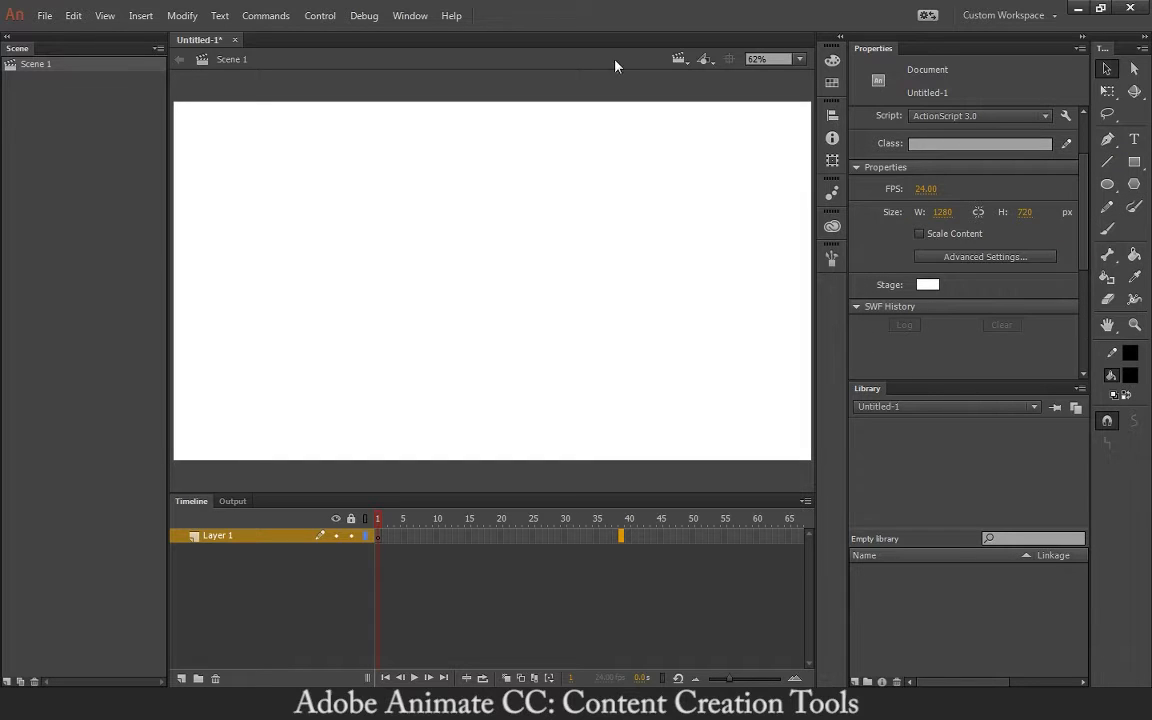
left_click_drag(84, 46, 281, 118)
left_click(299, 89)
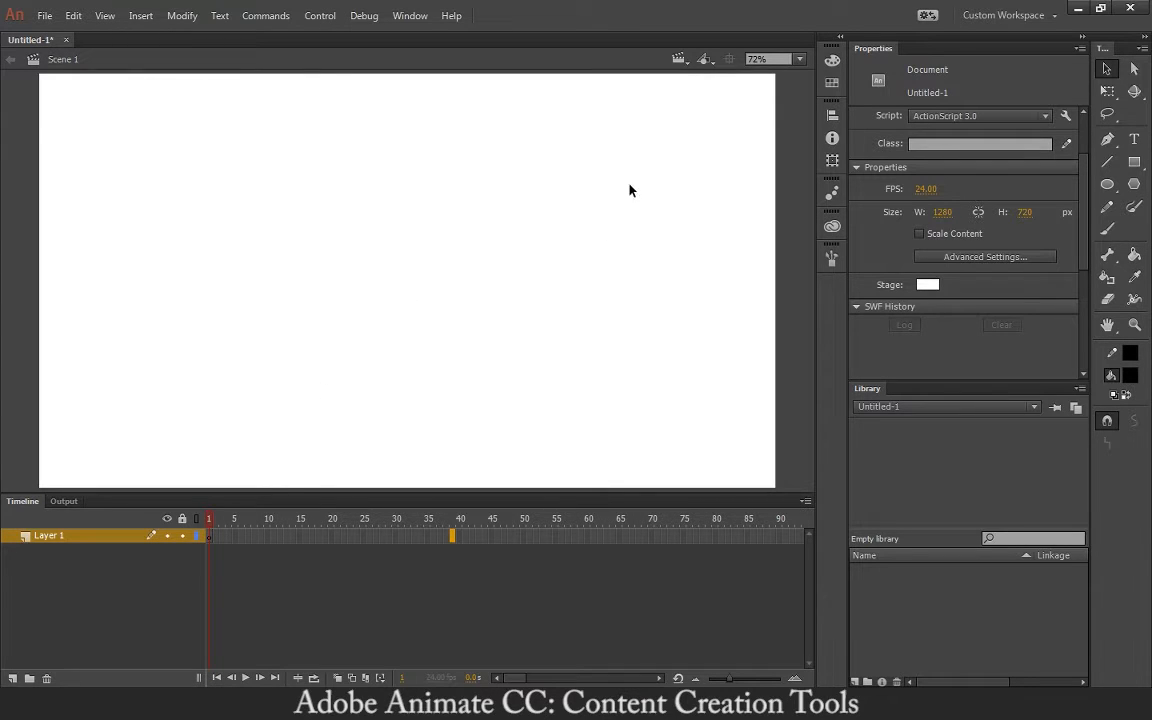
left_click(799, 59)
left_click(784, 93)
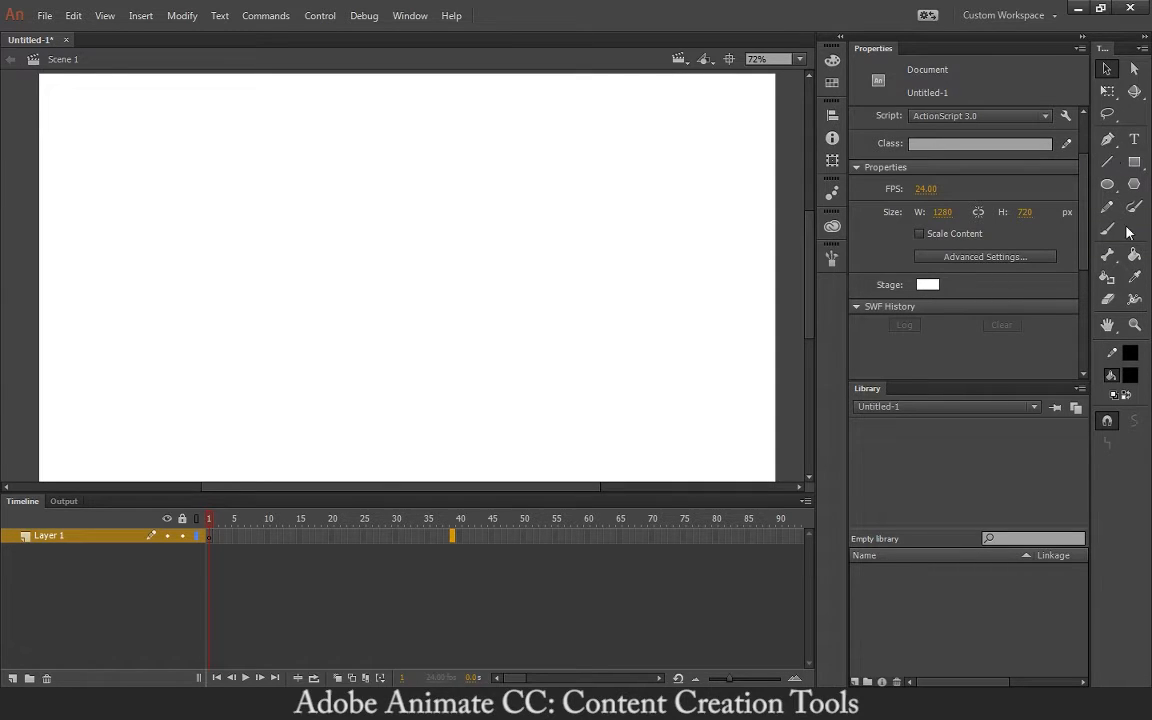
- Draw a closed curvy outline with the Pen tool from five curved anchors, then finish the path
left_click(1107, 142)
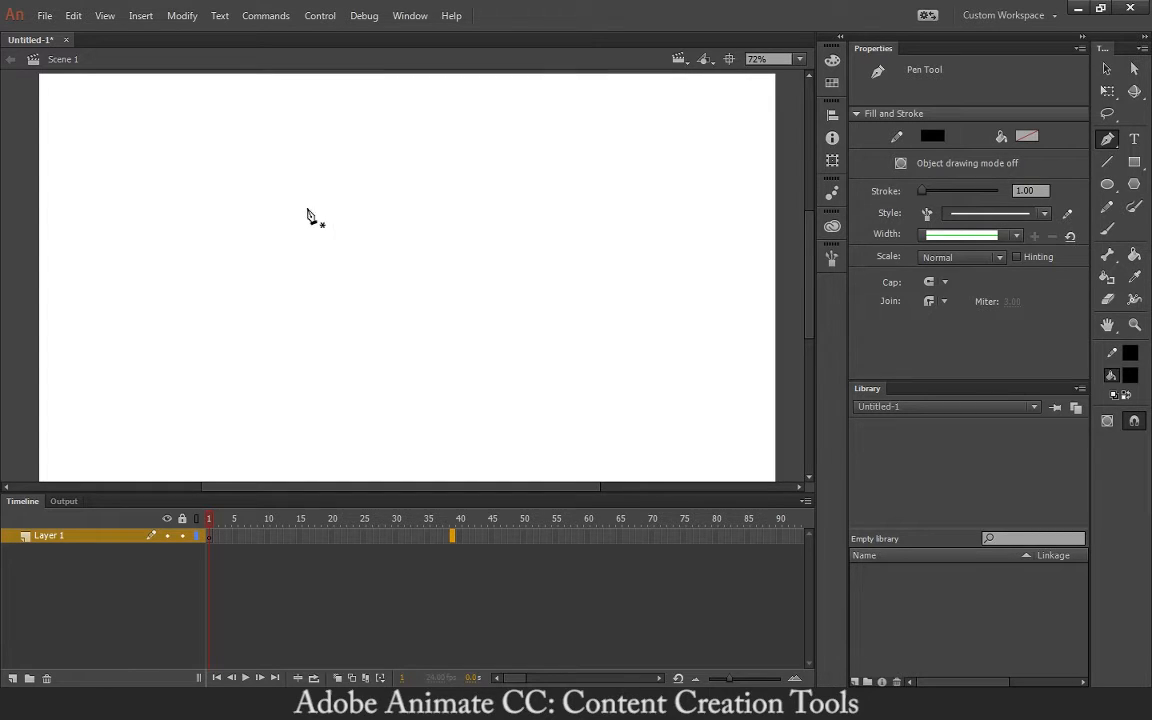
left_click_drag(275, 212, 342, 216)
left_click_drag(331, 313, 359, 292)
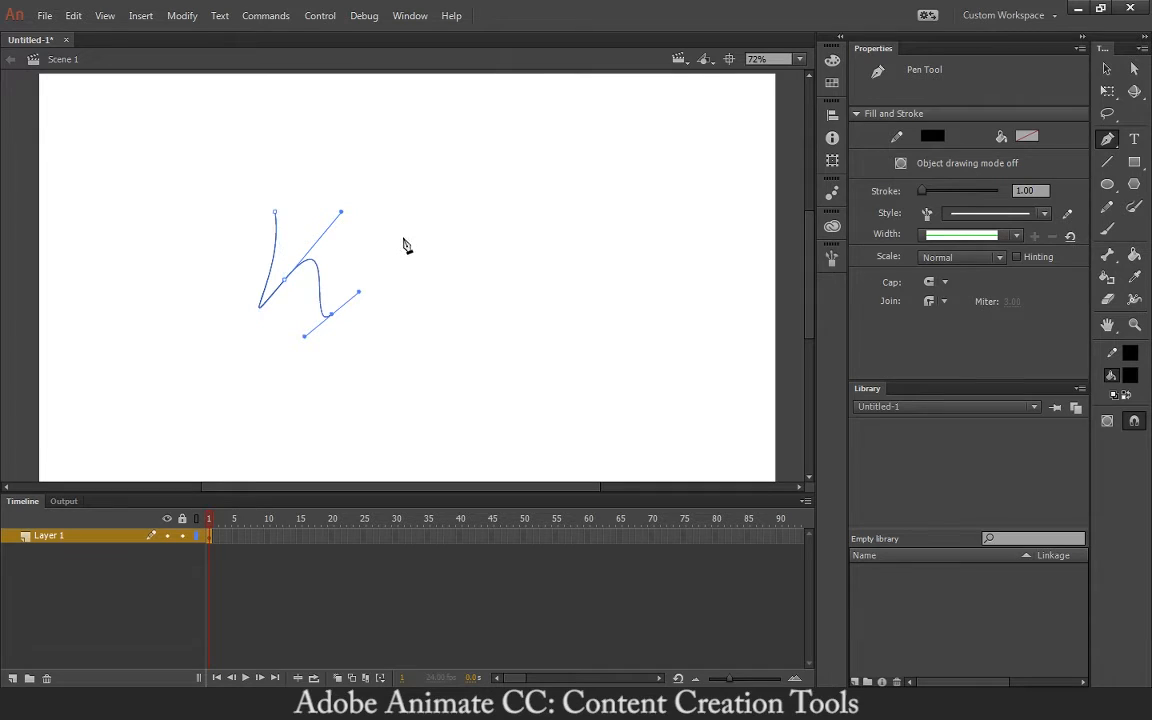
left_click_drag(421, 218, 367, 183)
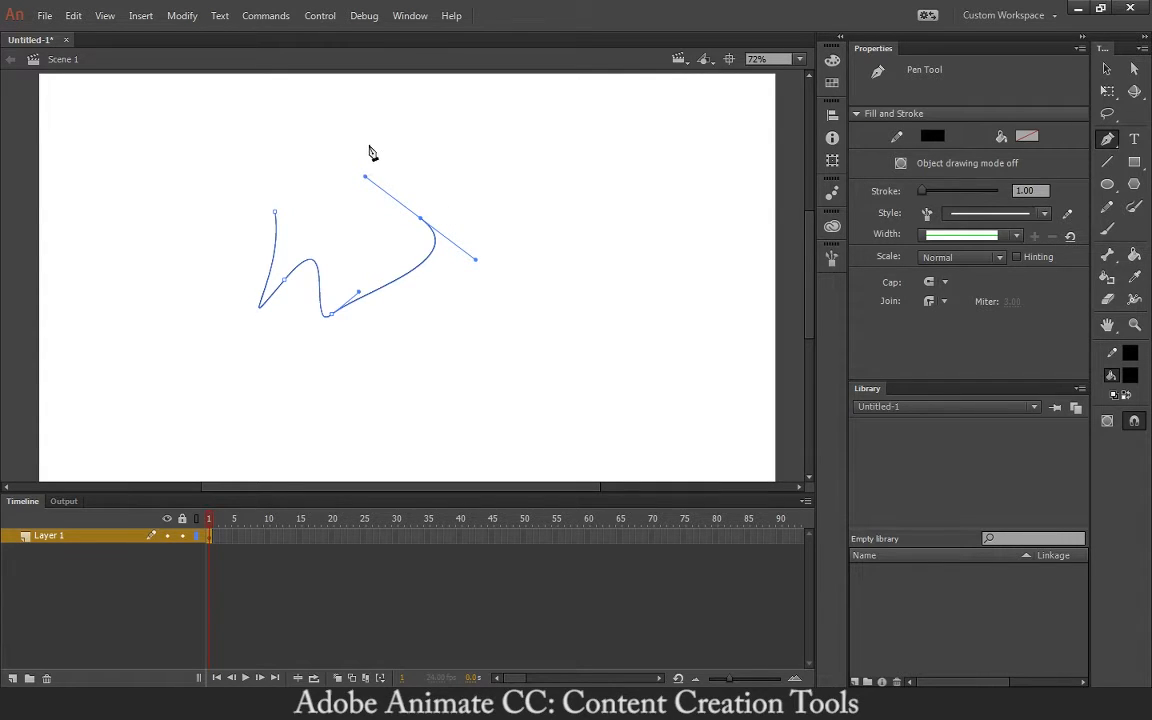
left_click_drag(352, 145, 302, 147)
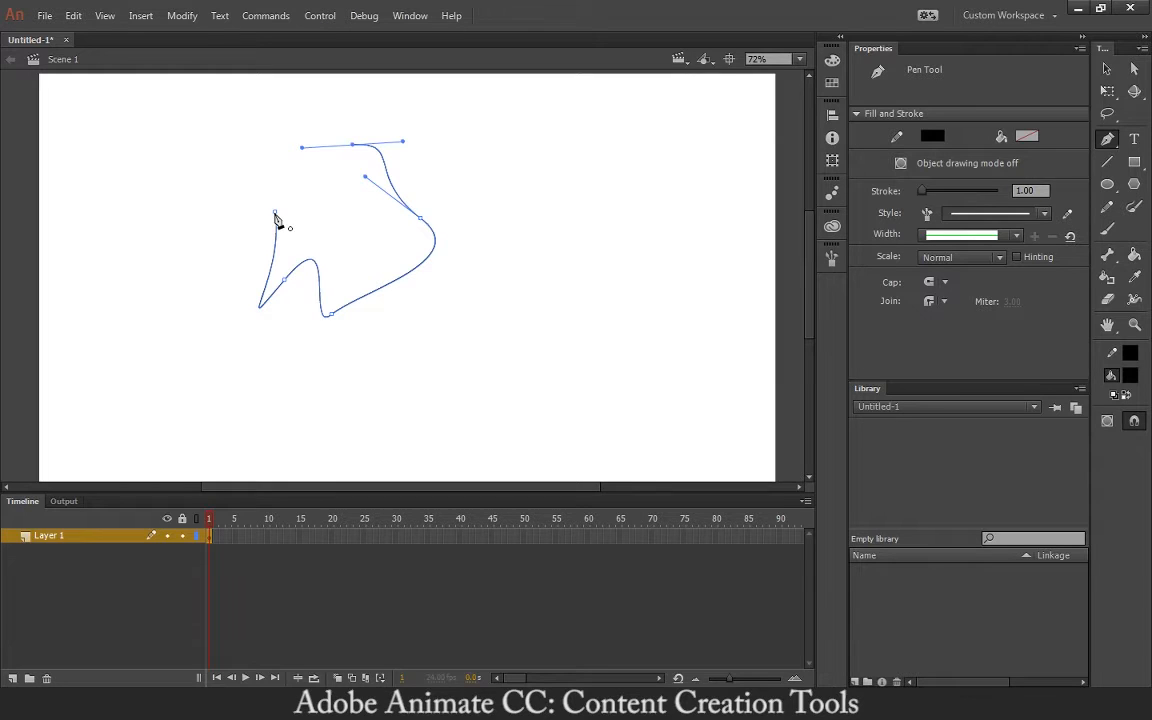
left_click_drag(276, 213, 229, 347)
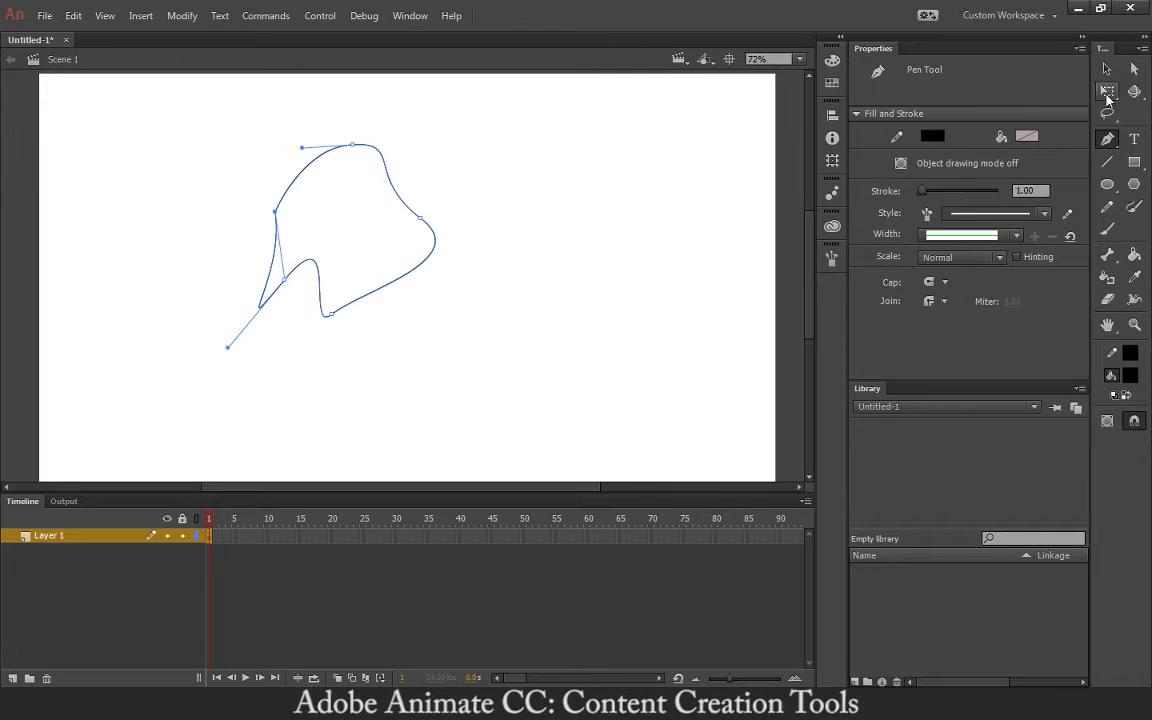
key("v")
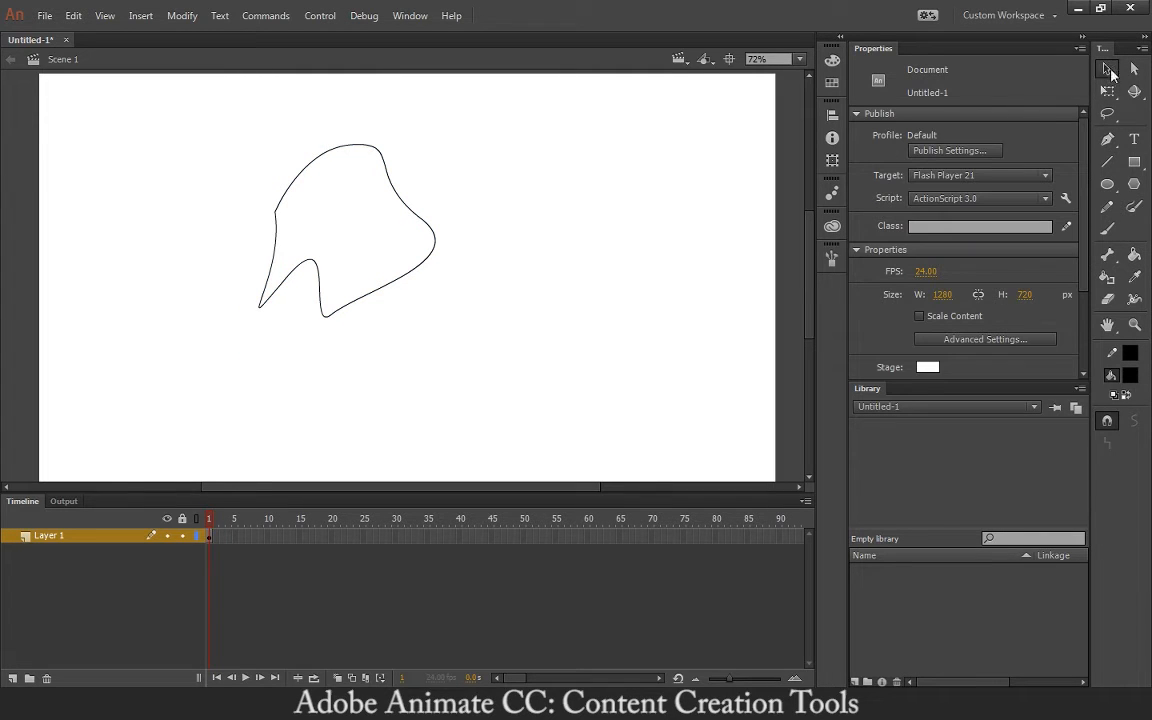
- Try bending the right side twice and undo it, then pull the left edge into a sharp corner
mouse_move(402, 195)
left_mouse_down()
mouse_move(438, 183)
mouse_move(378, 213)
mouse_move(432, 188)
mouse_move(390, 177)
left_mouse_up()
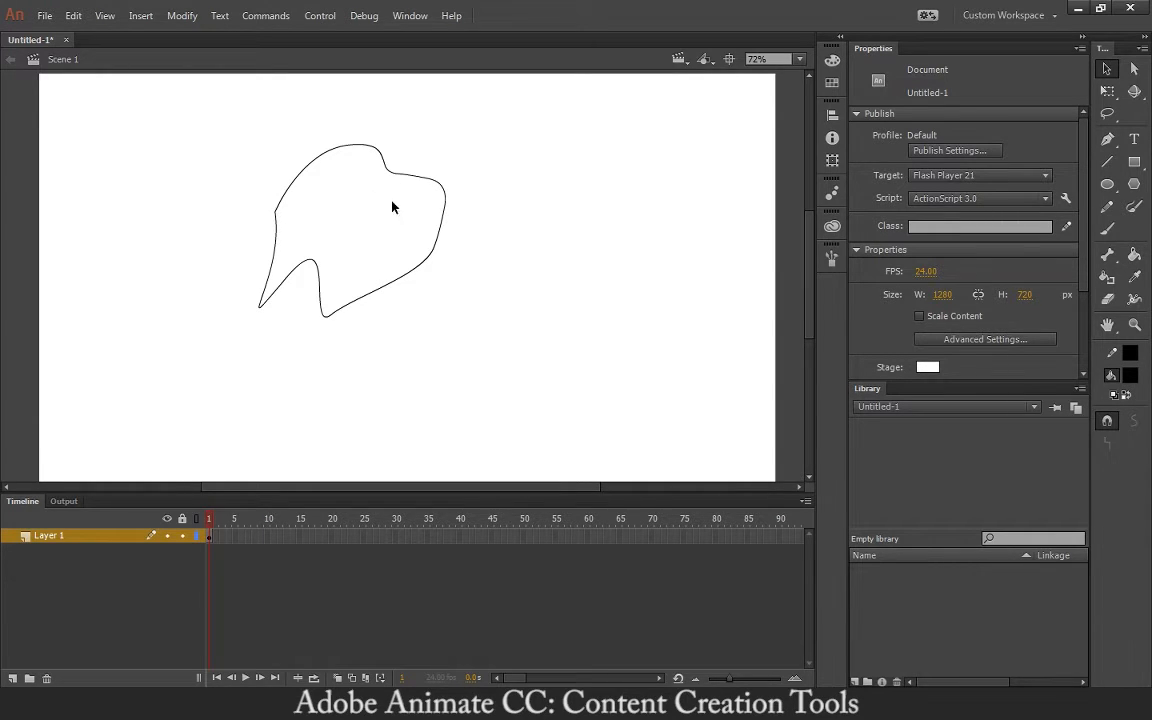
key("ctrl+z")
left_click_drag(400, 200, 424, 187)
key("ctrl+z")
left_click_drag(277, 216, 288, 152)
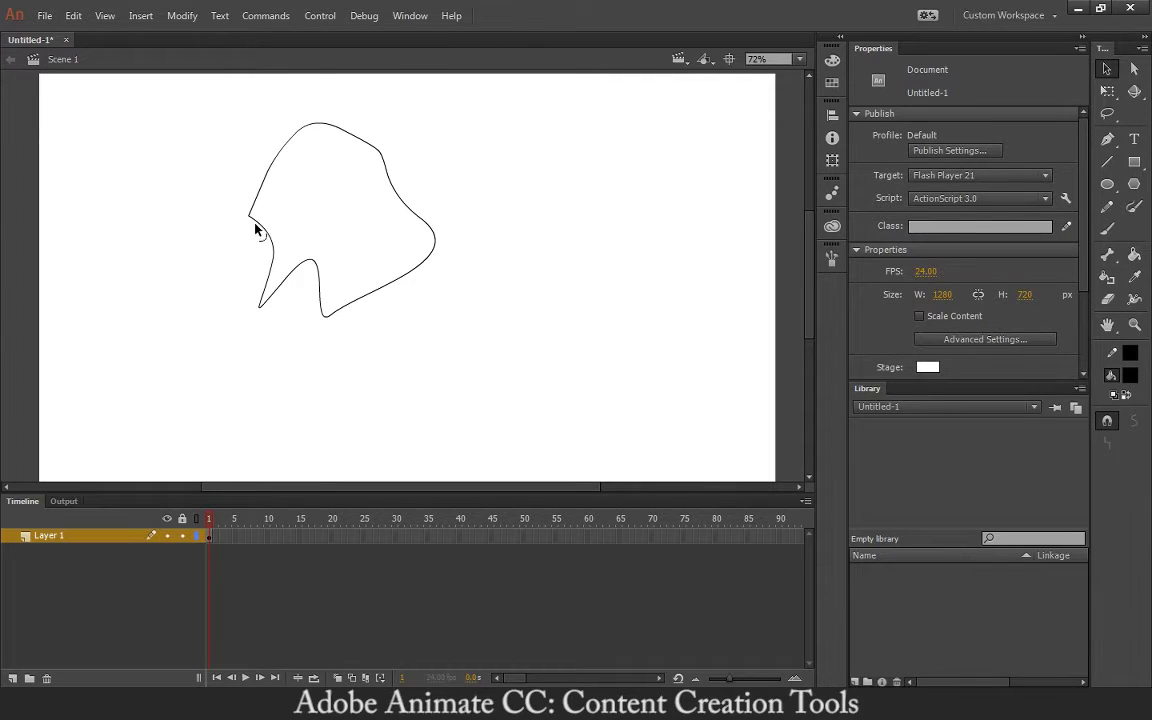
left_click(1134, 70)
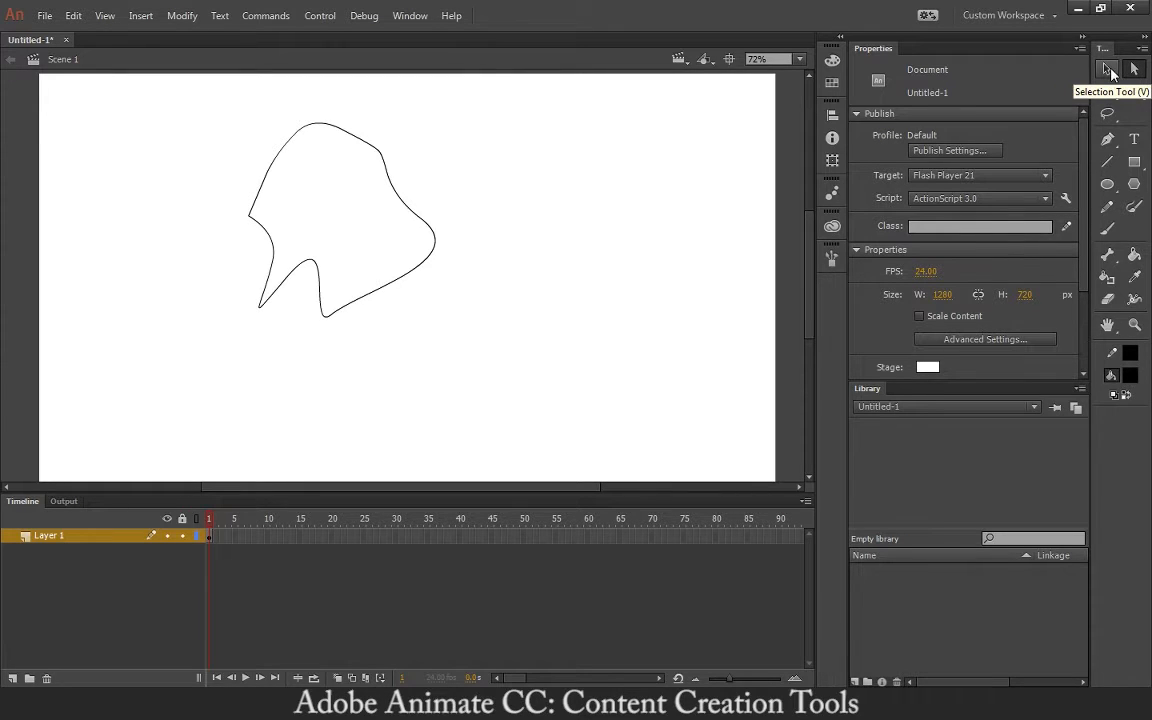
- Move the upper-left anchor and adjust its handles so the top rises into a rounded hump
left_click(259, 195)
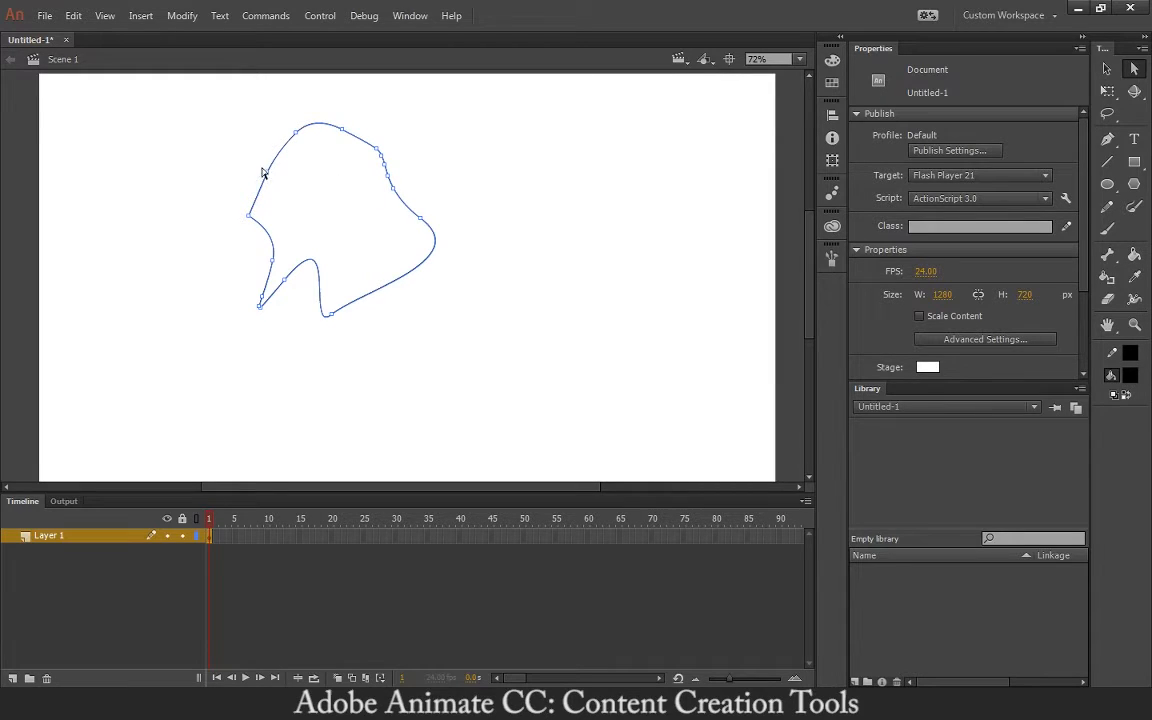
left_click_drag(262, 173, 294, 147)
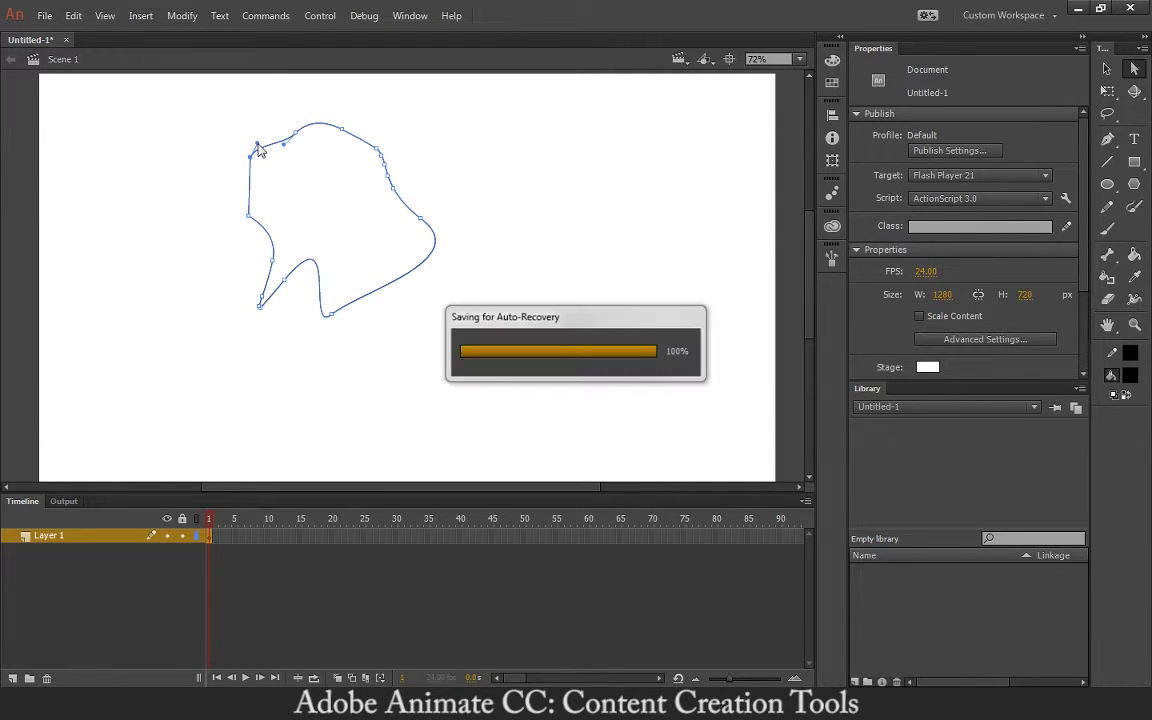
left_click_drag(257, 147, 228, 117)
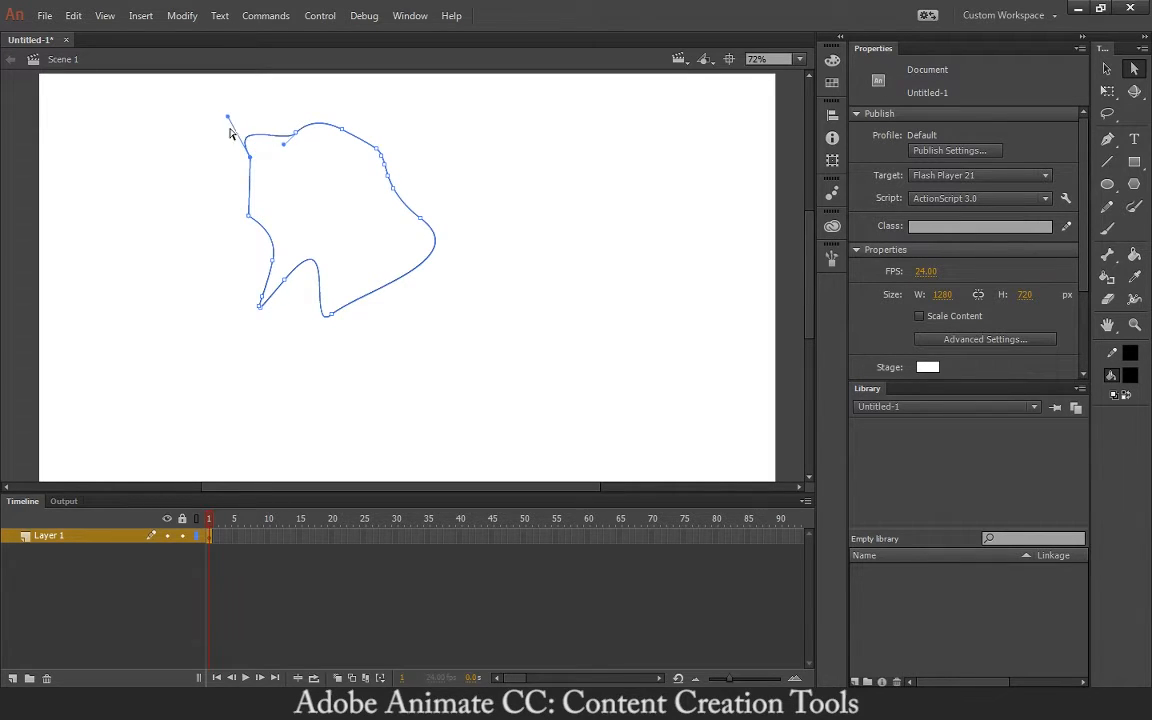
left_click_drag(284, 146, 304, 168)
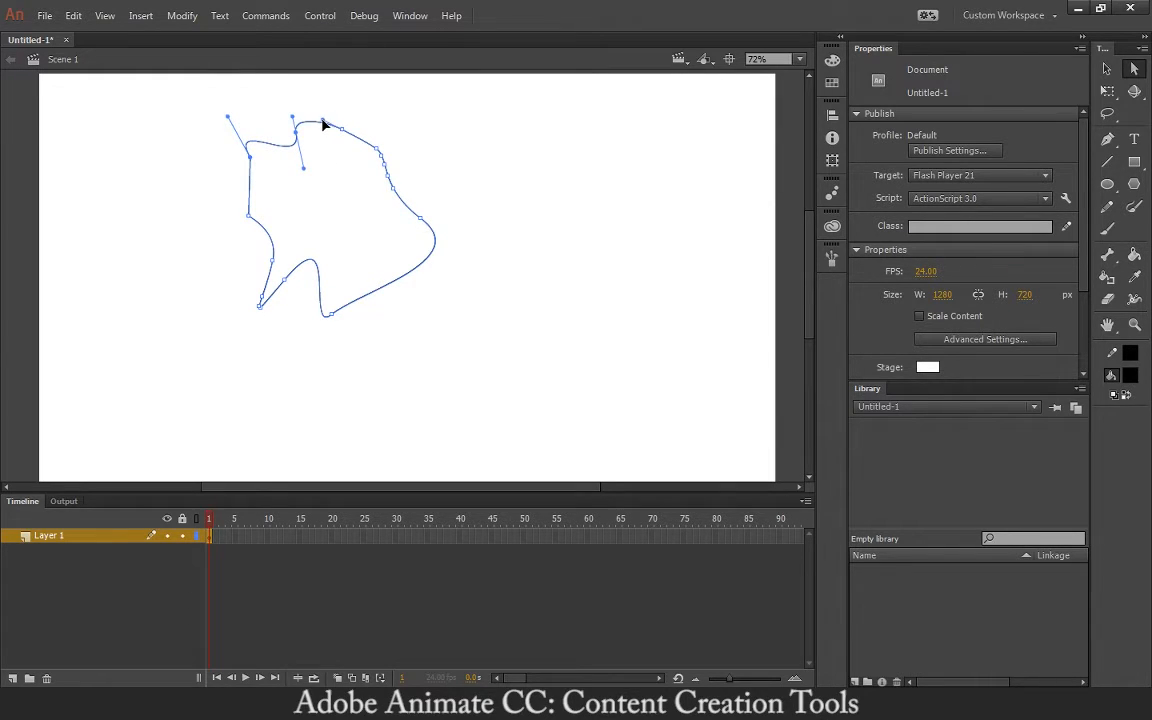
left_click_drag(323, 124, 307, 89)
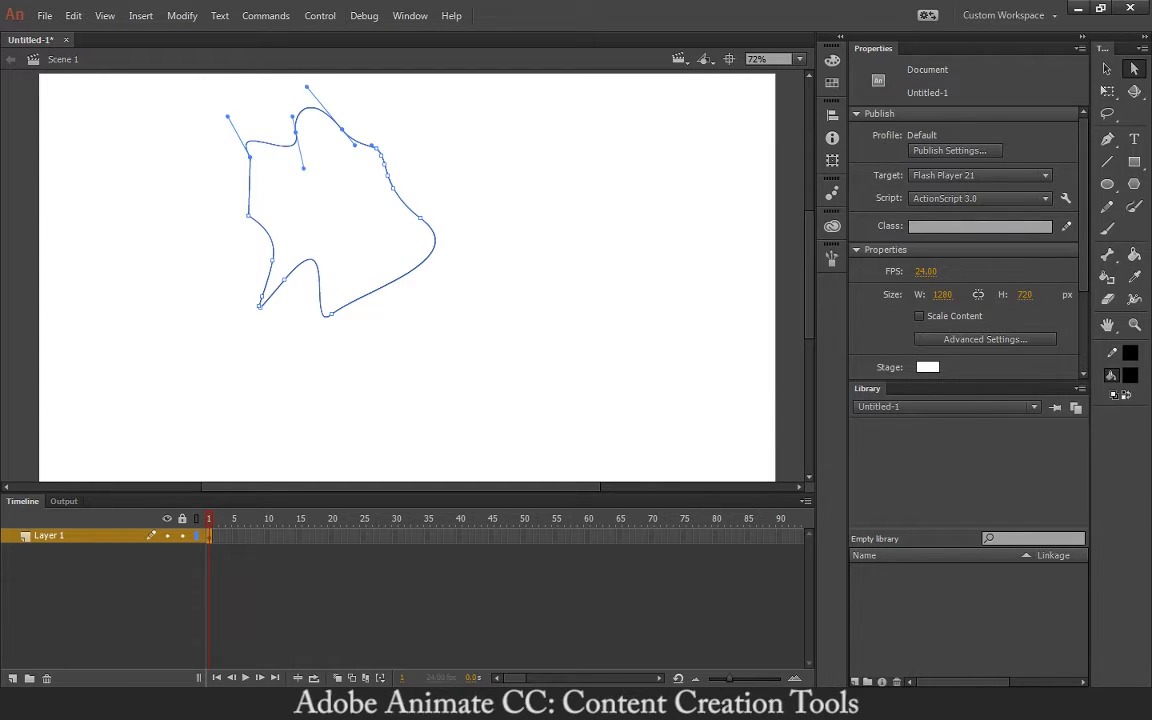
left_click(1108, 92)
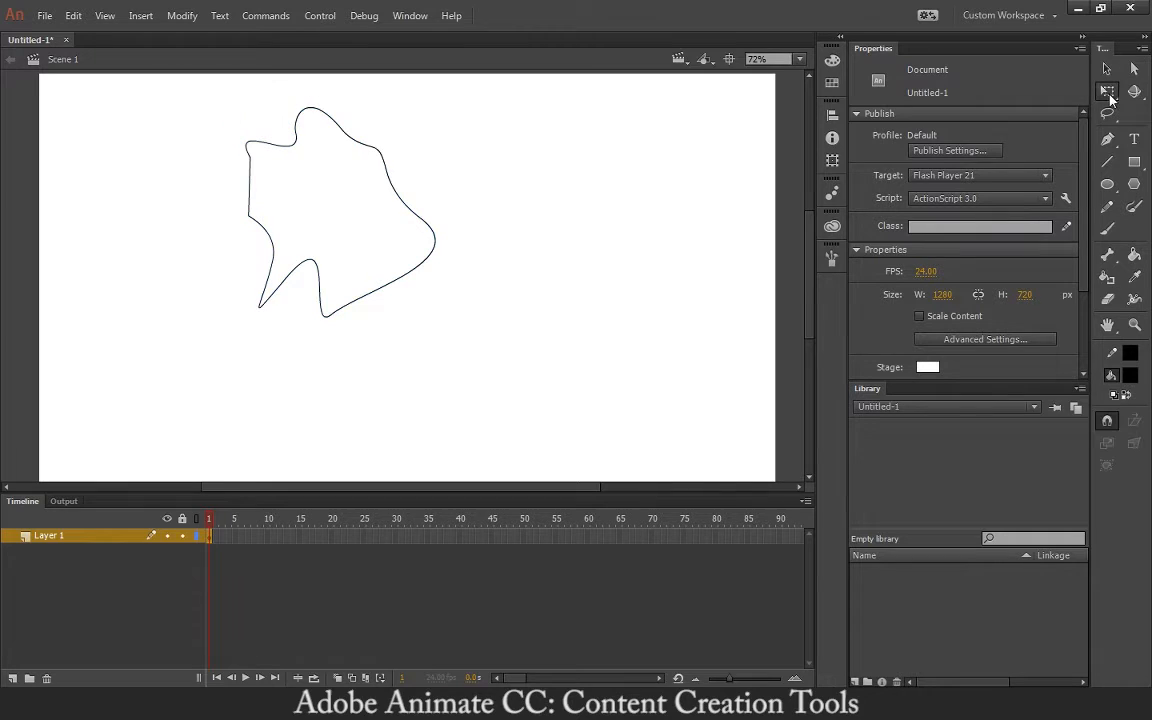
- Shrink and rotate the outline with Free Transform, undo the rotation and stretch, then delete the outline
mouse_move(175, 82)
left_mouse_down()
mouse_move(463, 312)
mouse_move(442, 278)
mouse_move(391, 273)
mouse_move(386, 258)
left_mouse_up()
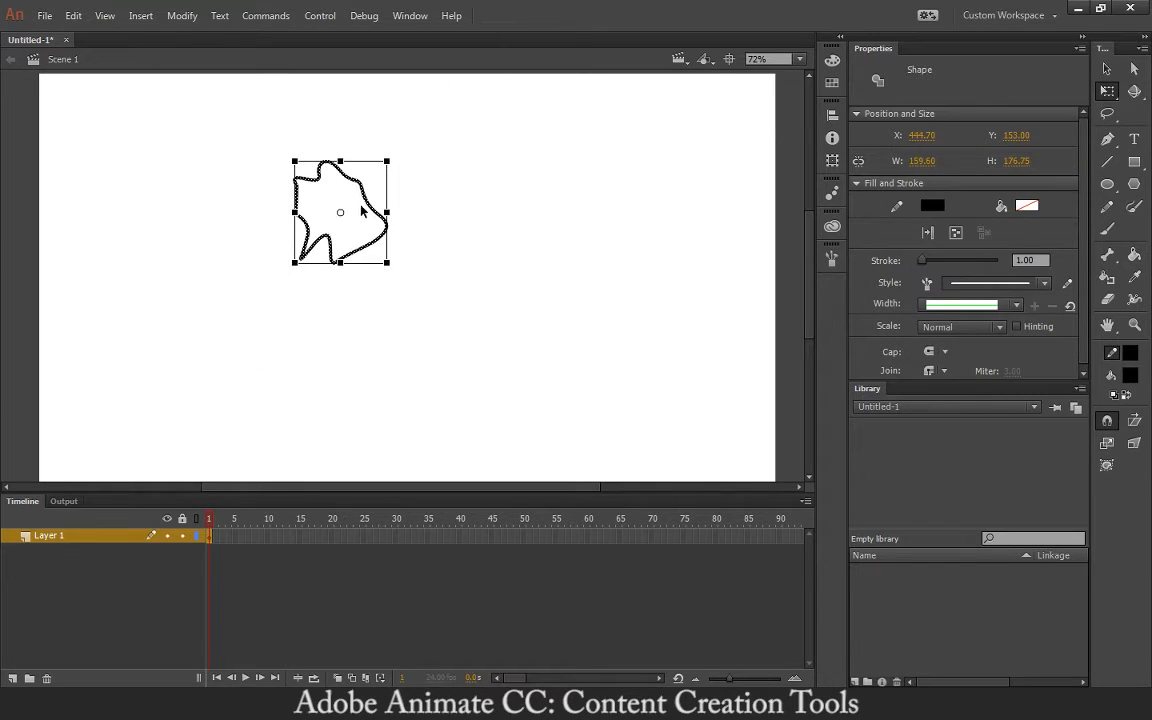
left_click_drag(360, 185, 393, 175)
left_click_drag(458, 264, 494, 226)
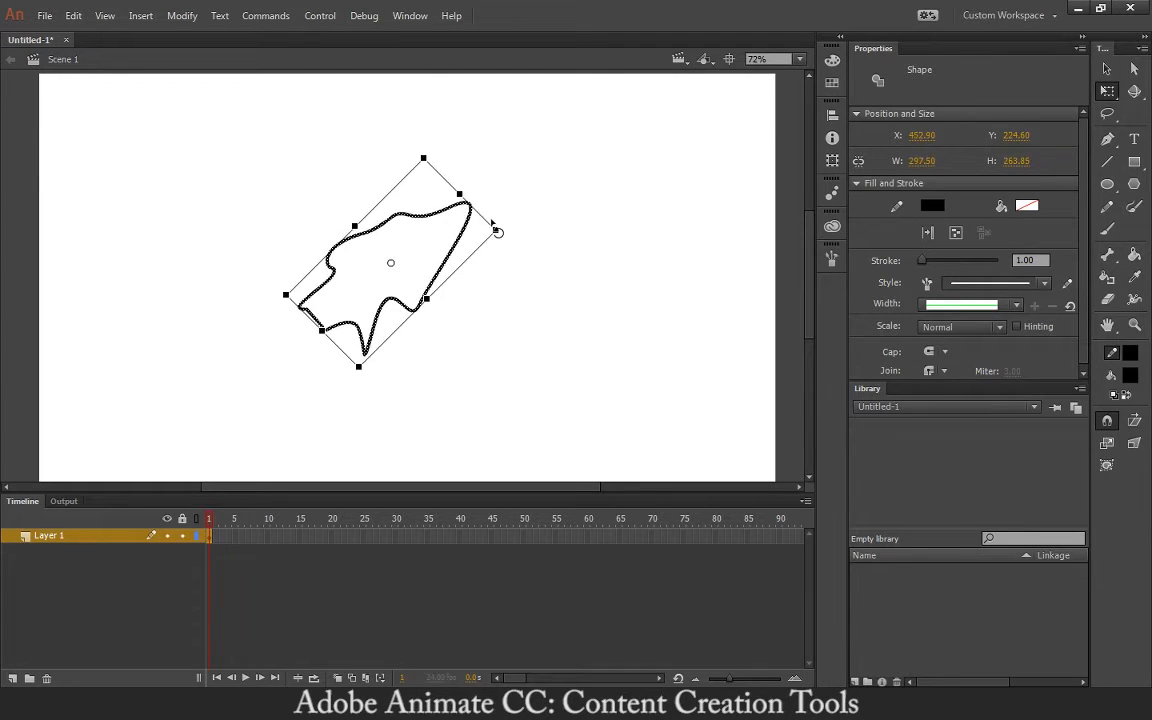
key("ctrl+z")
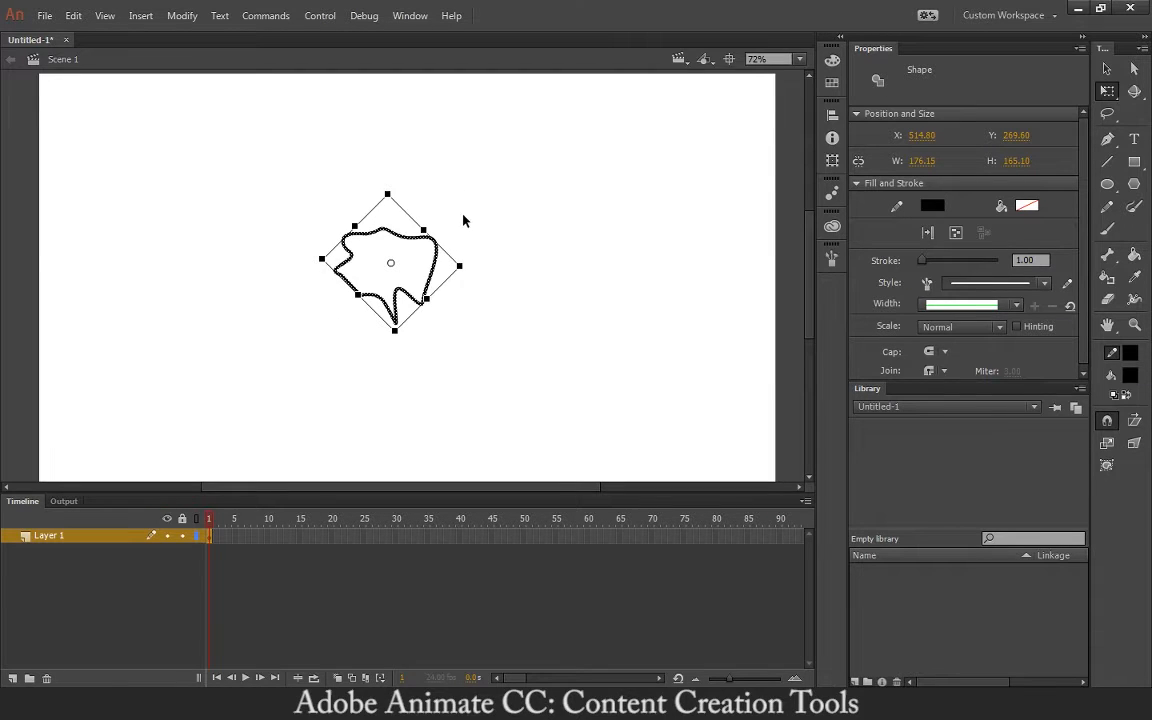
key("ctrl+z")
left_click_drag(262, 172, 553, 404)
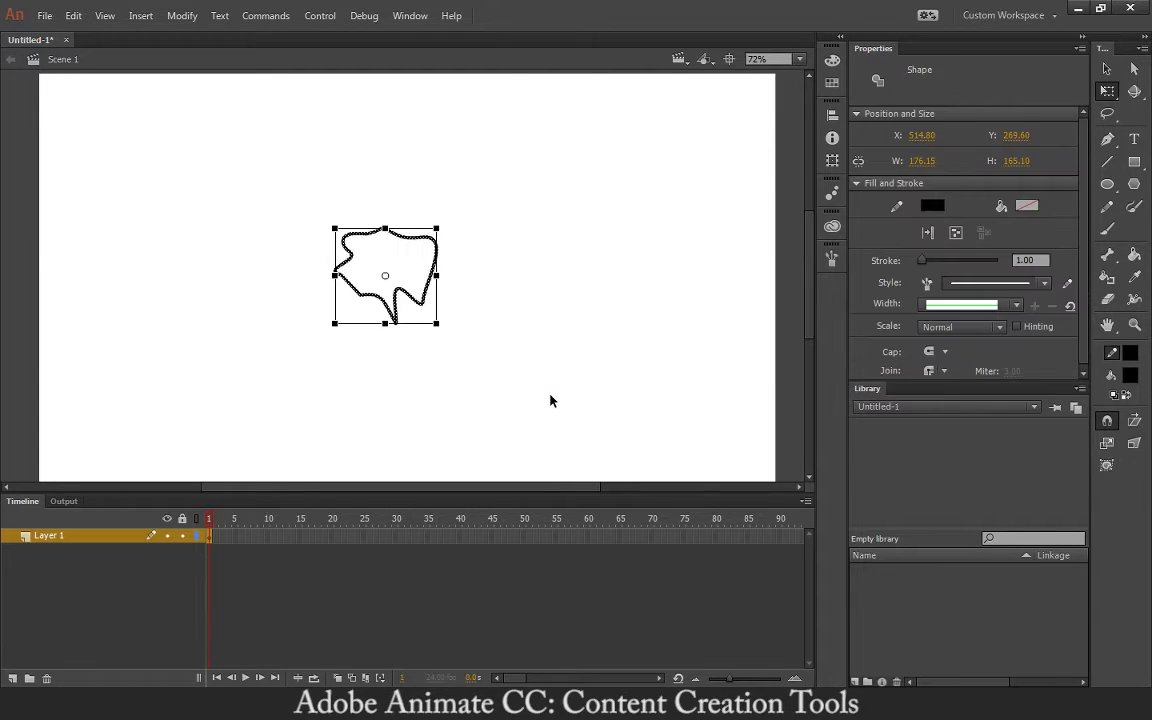
key("Delete")
key("p")
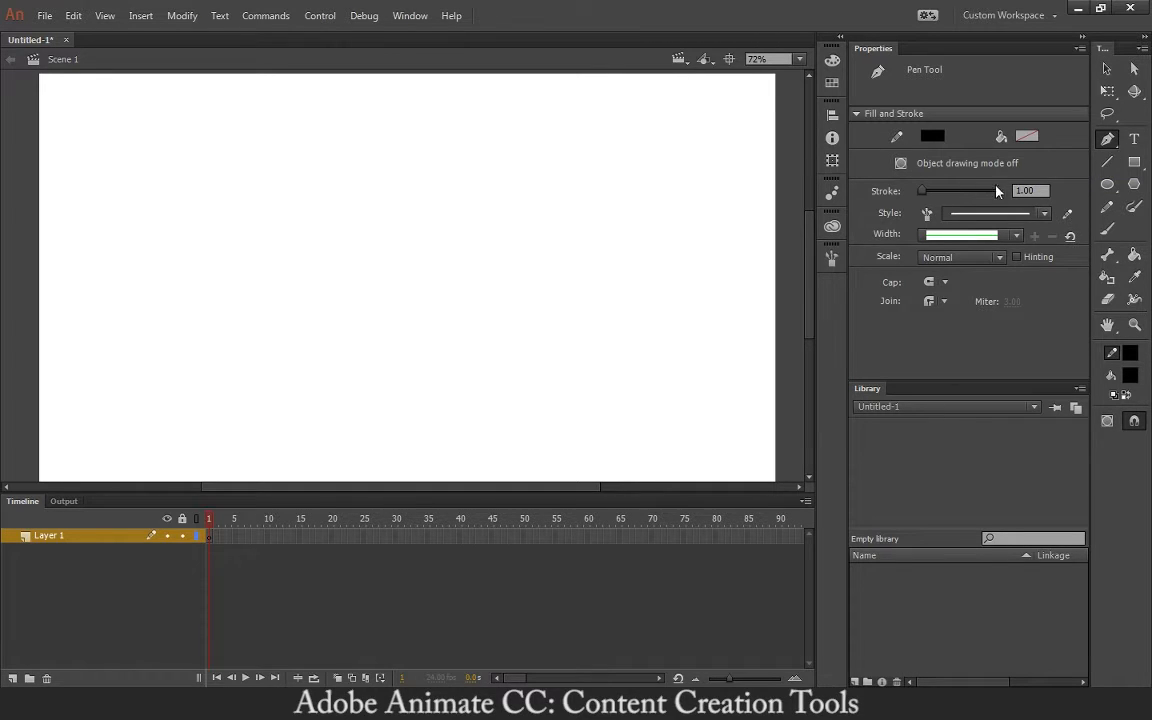
- Set the stroke thickness to 3 and draw a new closed curvy path
left_click_drag(1037, 190, 987, 193)
type("3")
key("Return")
left_click_drag(467, 200, 368, 265)
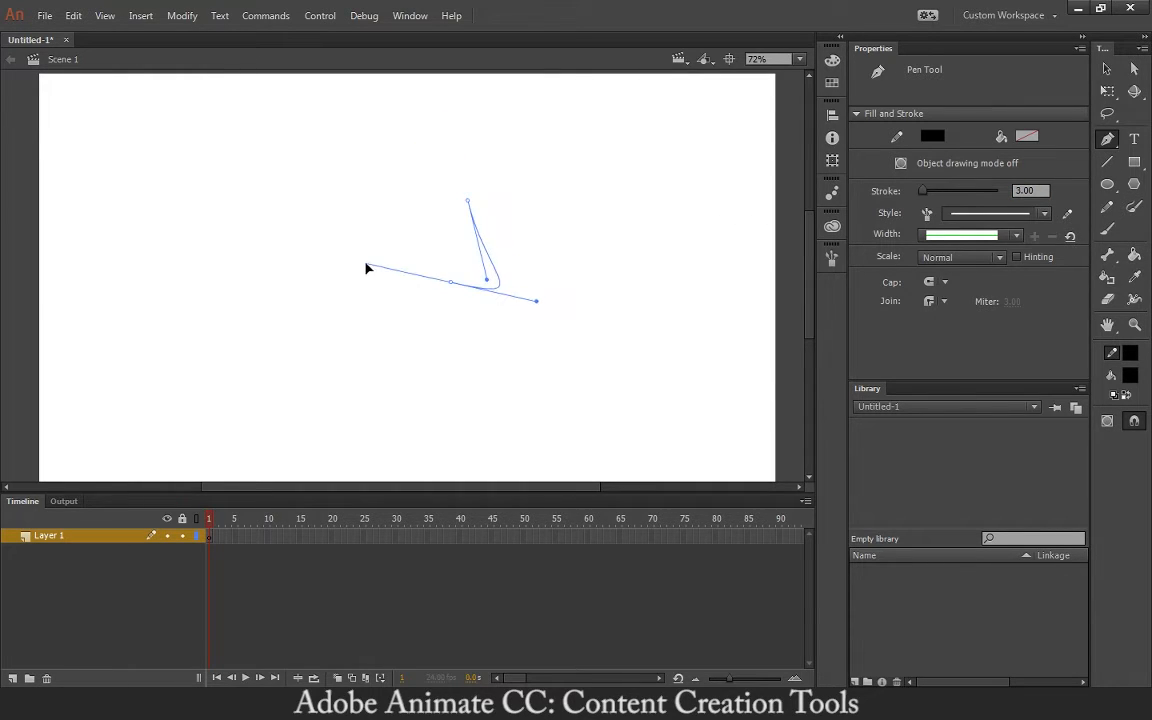
left_click_drag(388, 188, 403, 164)
left_click(467, 200)
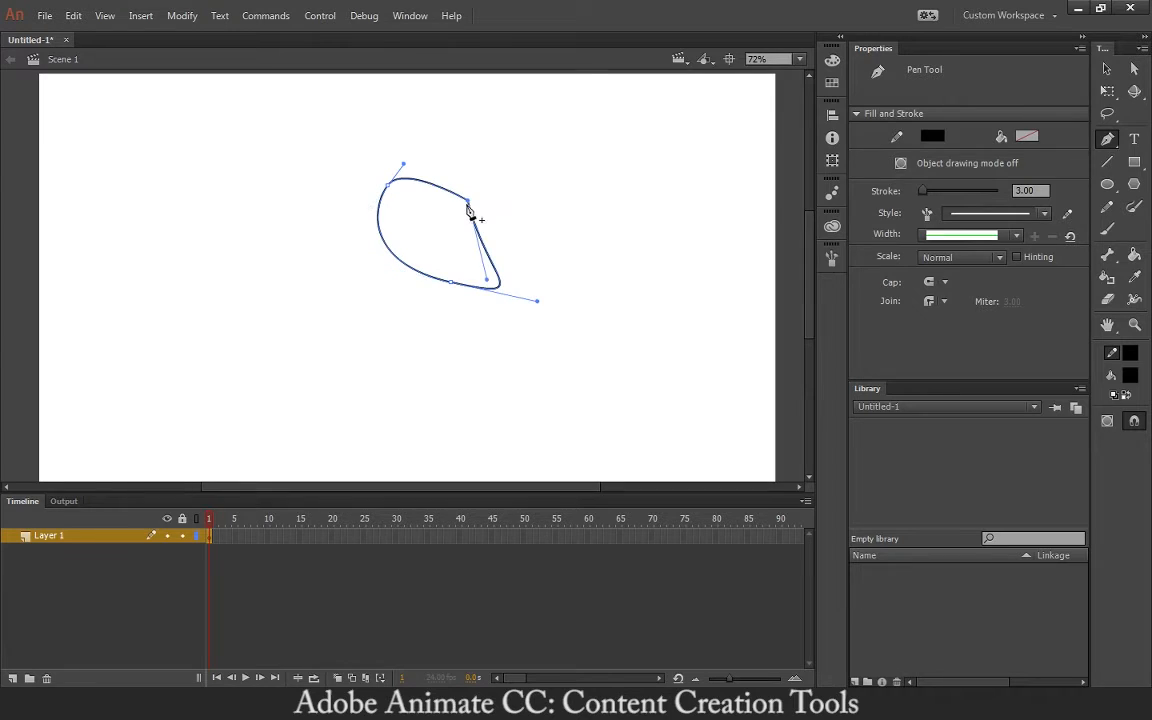
key("v")
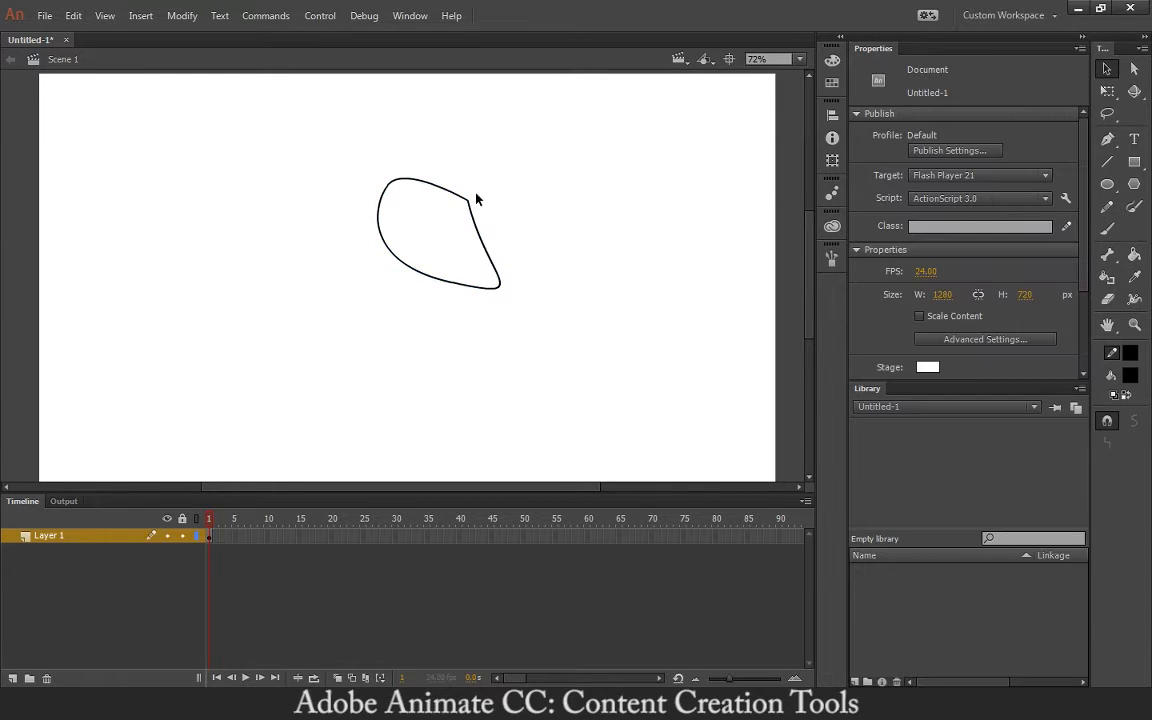
- Draw a second looped path to the right, delete it, and select the remaining thin outline
key("p")
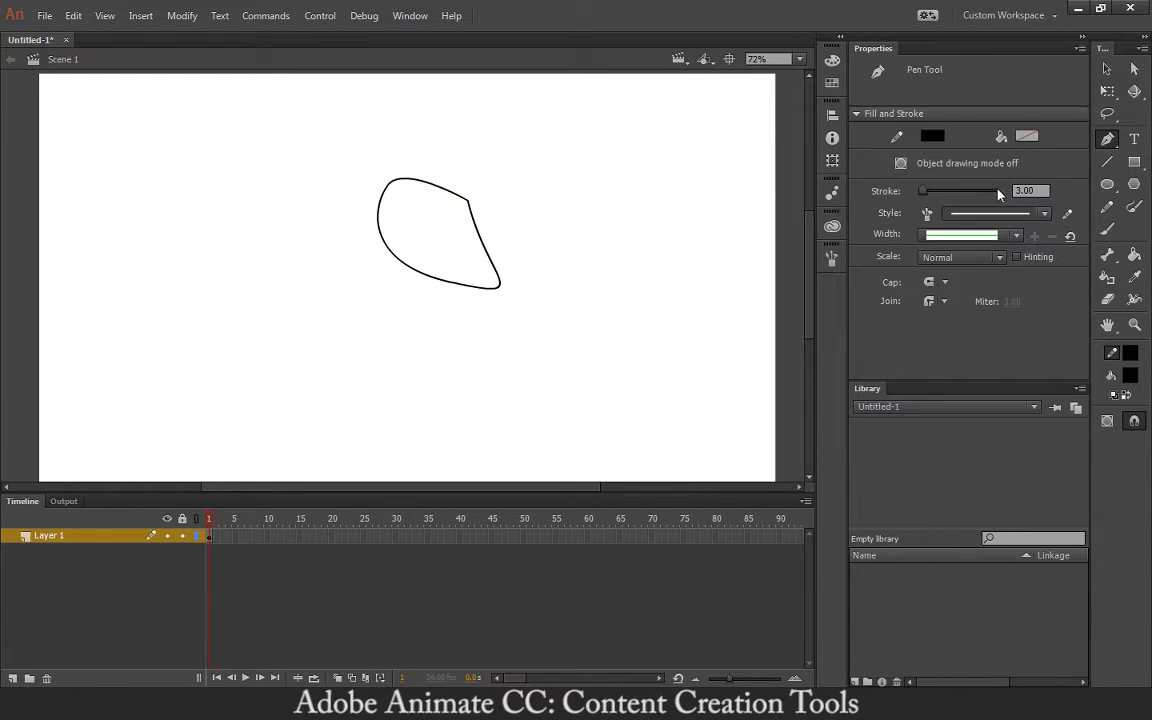
mouse_move(604, 216)
left_mouse_down()
mouse_move(650, 283)
mouse_move(604, 305)
mouse_move(556, 234)
left_mouse_up()
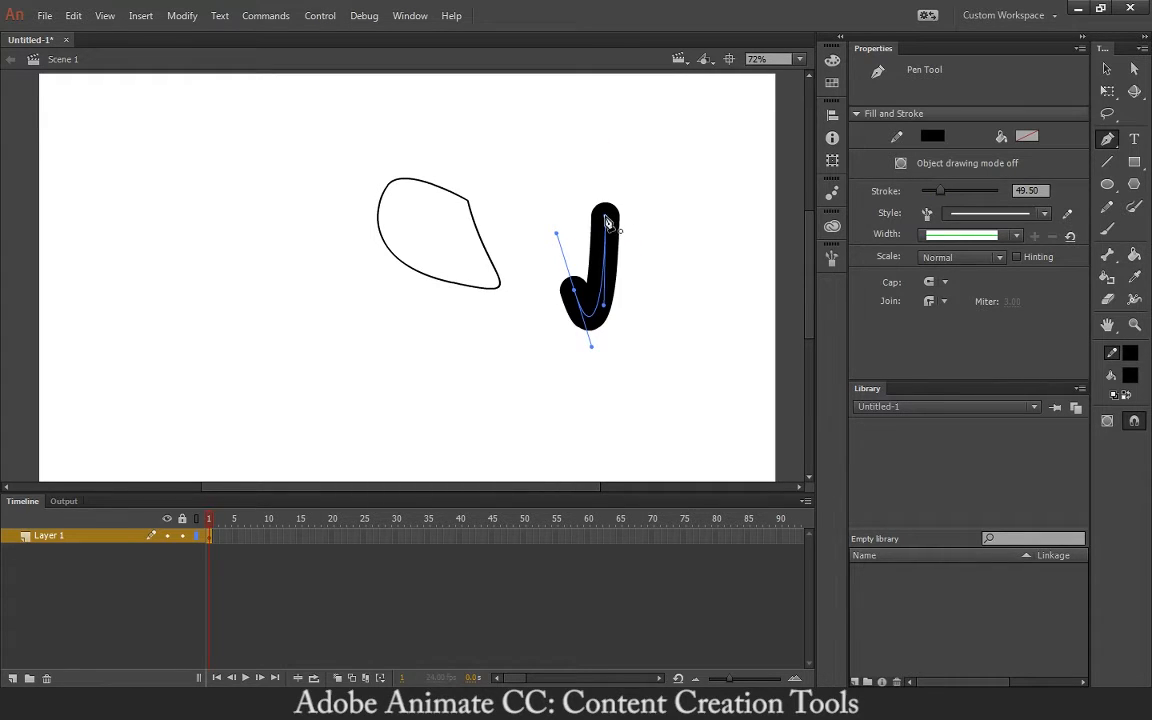
left_click(605, 221)
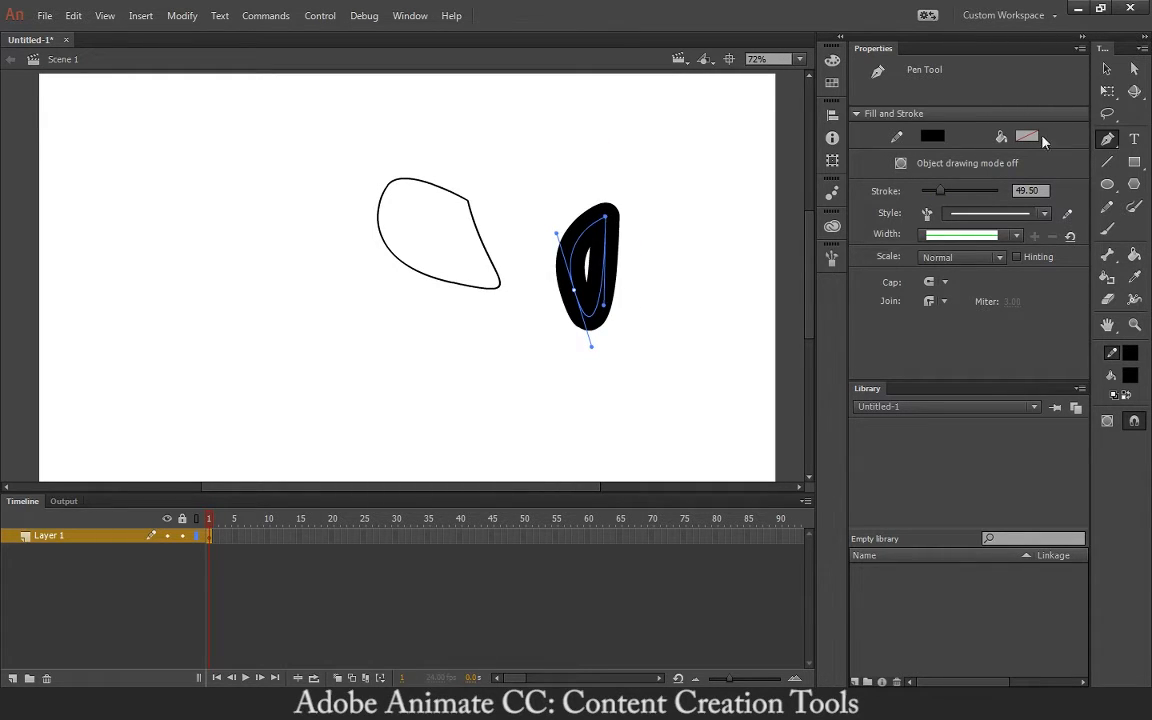
left_click(1035, 190)
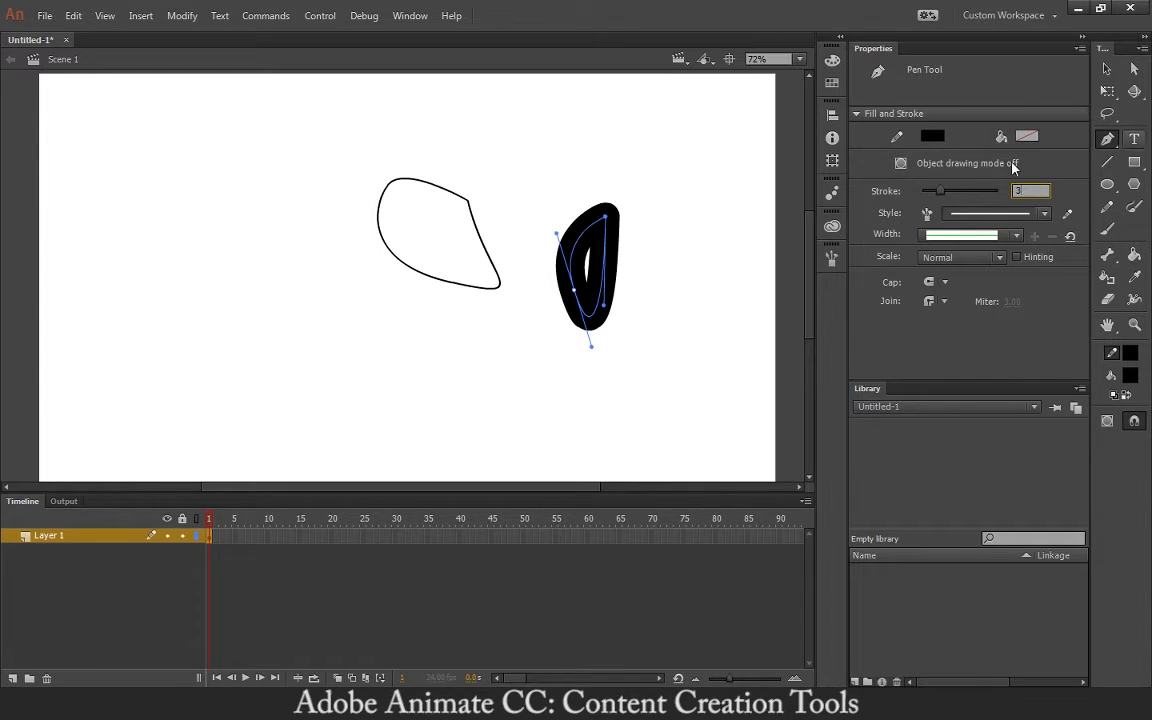
key("v")
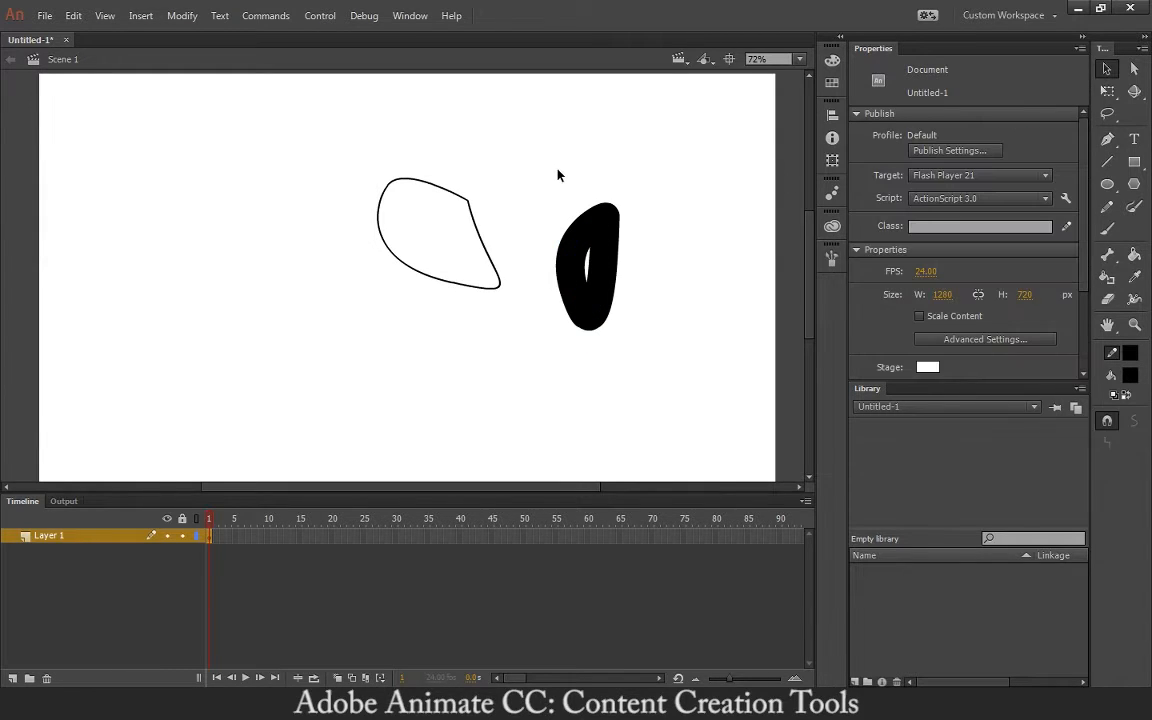
left_click_drag(542, 193, 642, 372)
key("Delete")
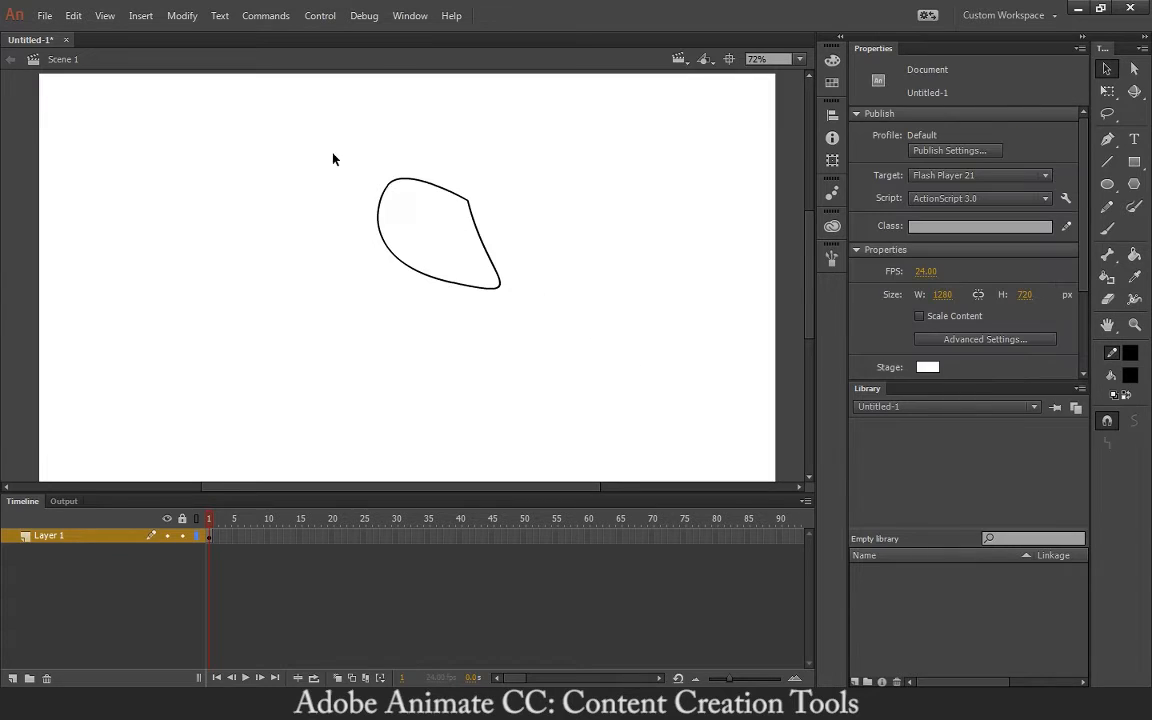
left_click_drag(316, 136, 609, 404)
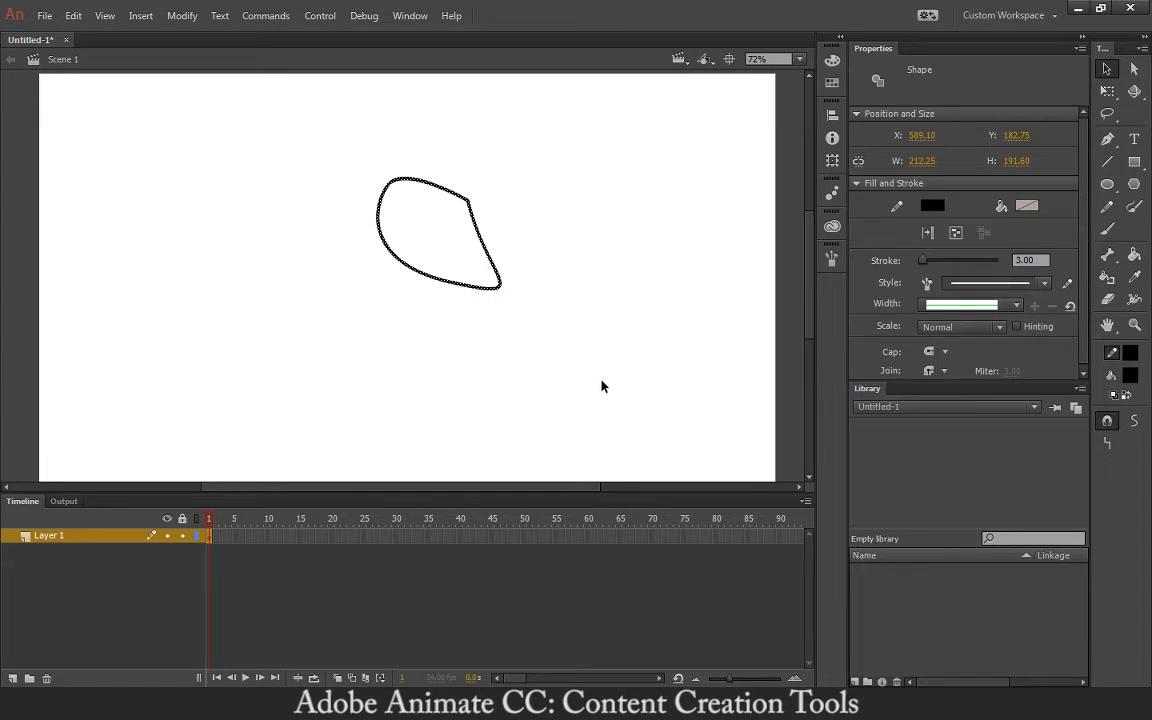
- Add anchor points on the outline's top and left edges with the Add Anchor Point Tool
left_click(670, 351)
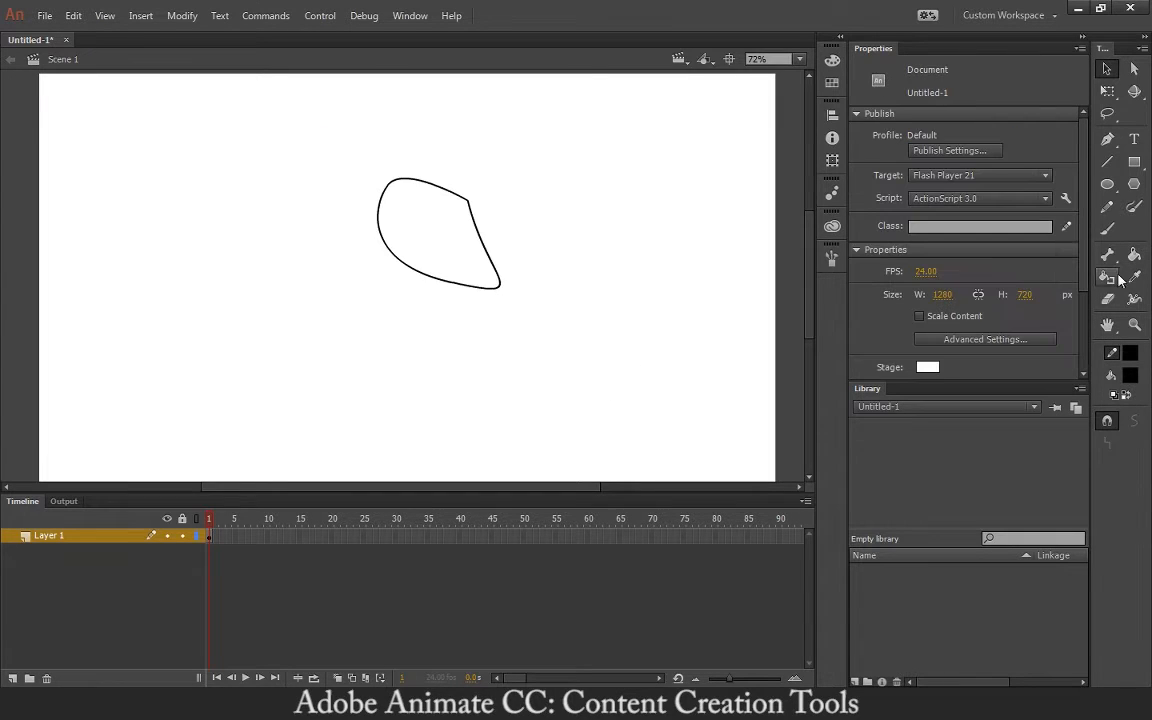
left_click(1110, 141)
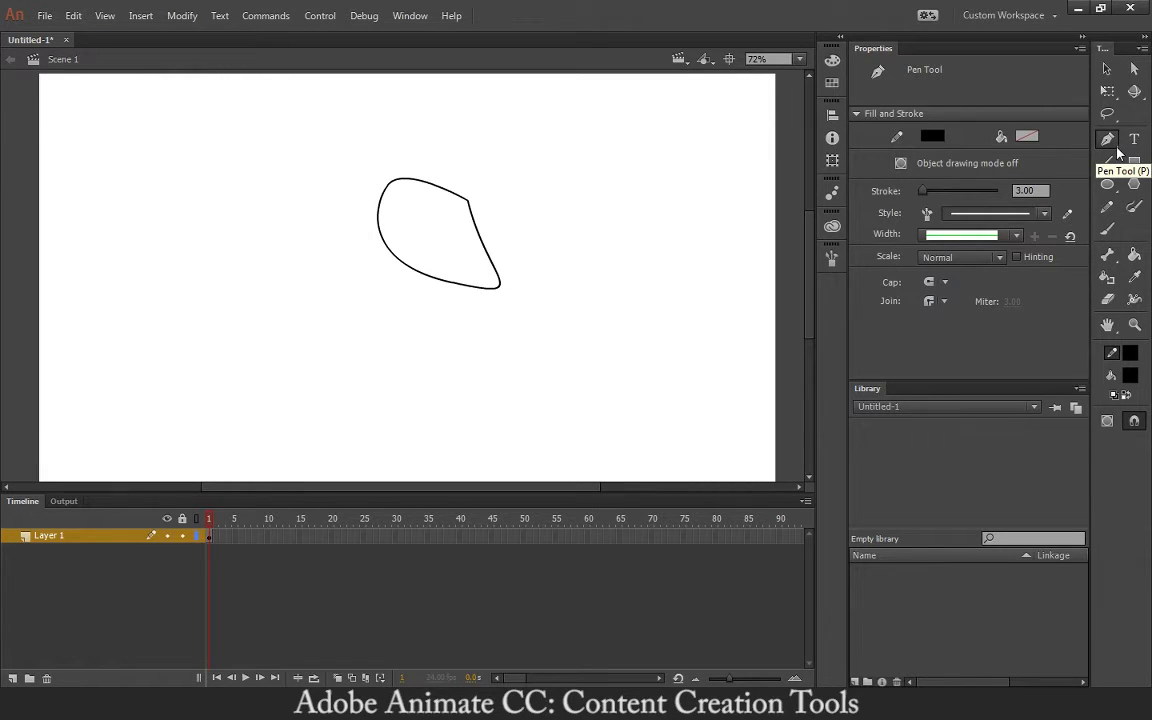
left_click(1116, 142)
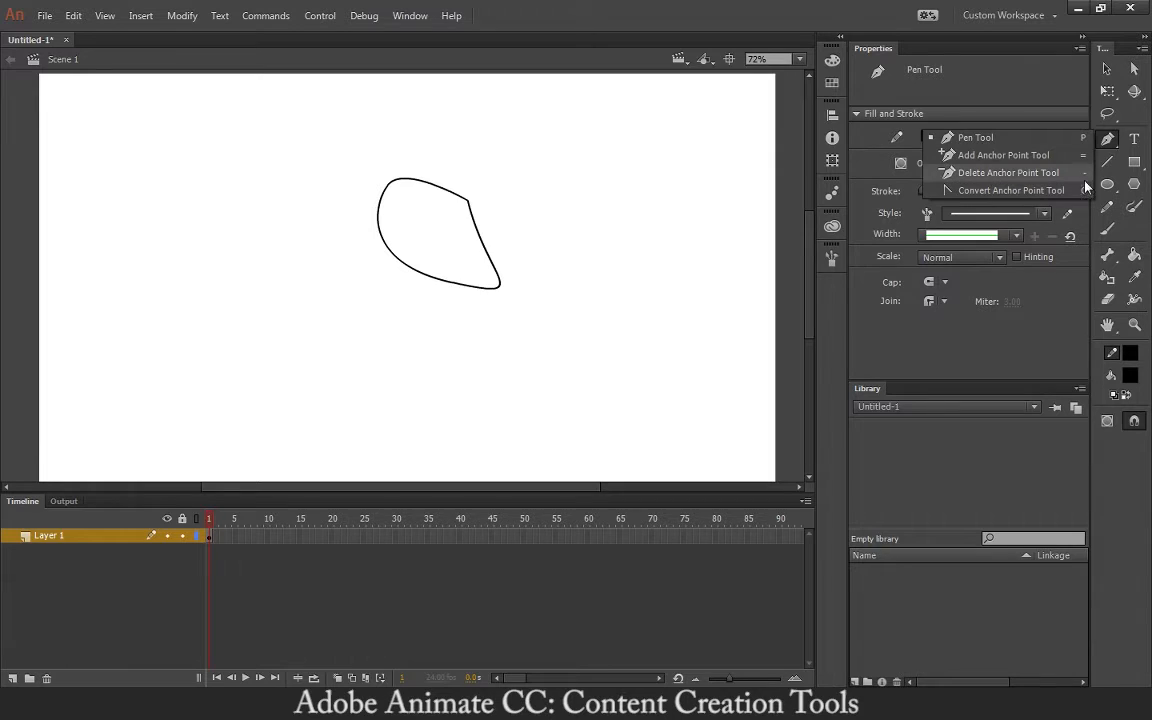
left_click(960, 155)
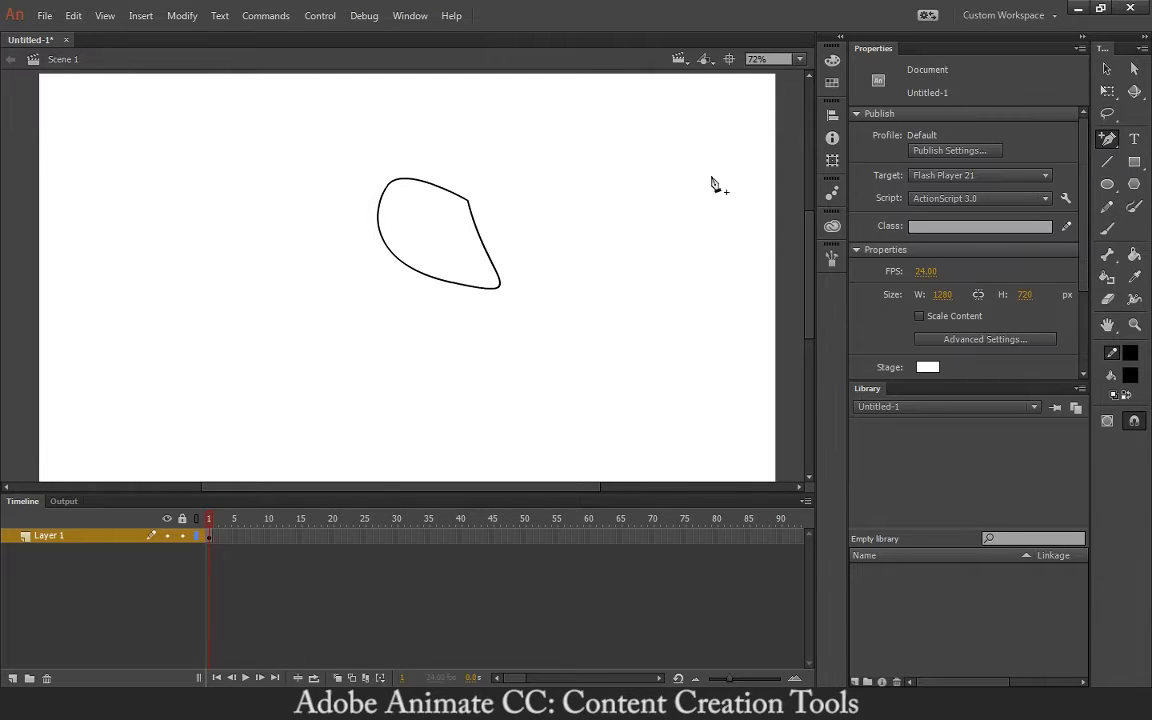
left_click(436, 187)
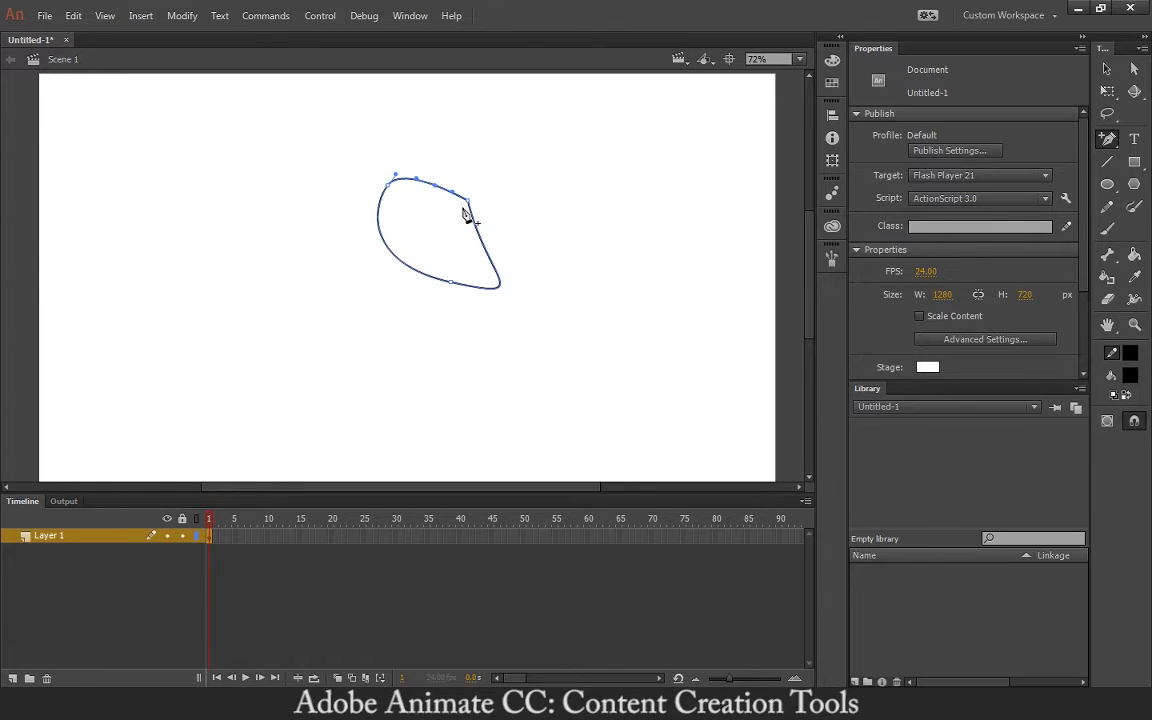
left_click(380, 230)
- Delete the anchor on the outline's lower edge so the shape becomes rounder
left_click(1107, 140)
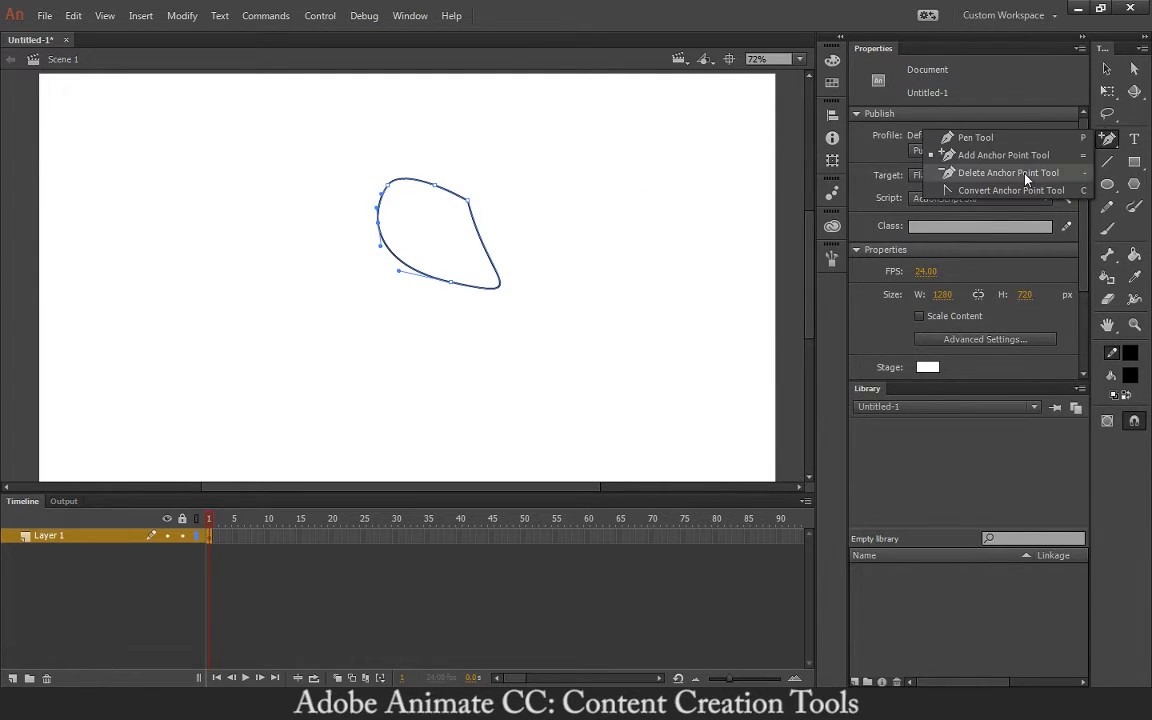
left_click(922, 156)
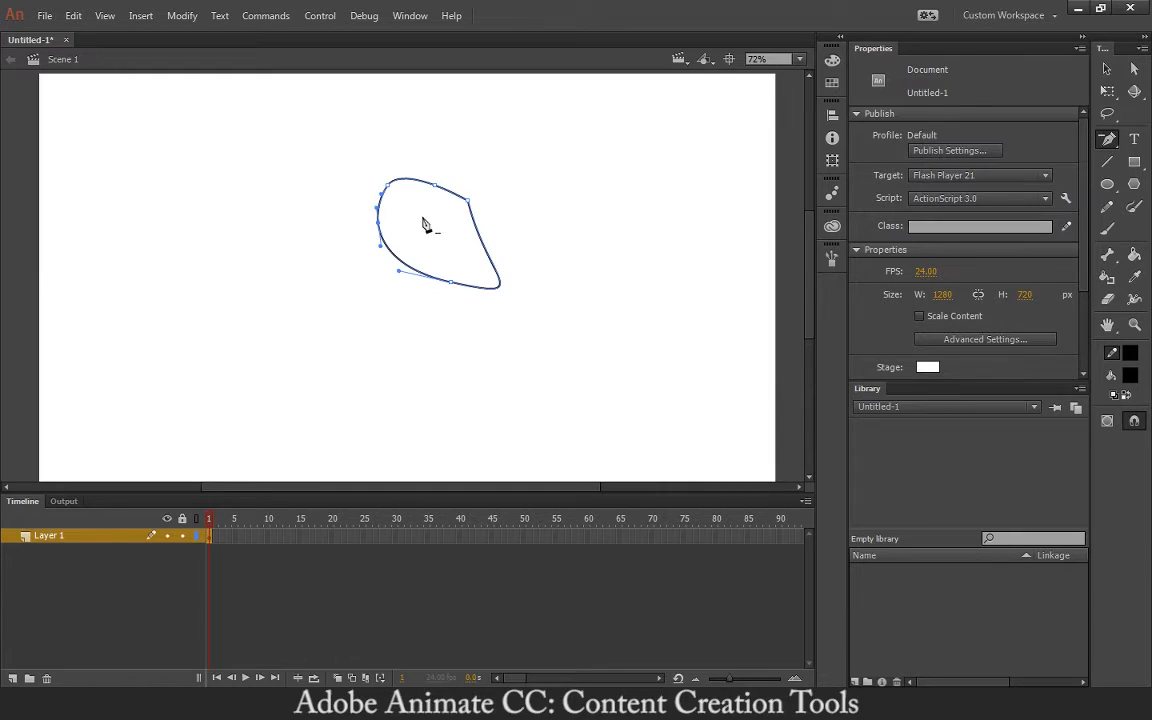
left_click(446, 281)
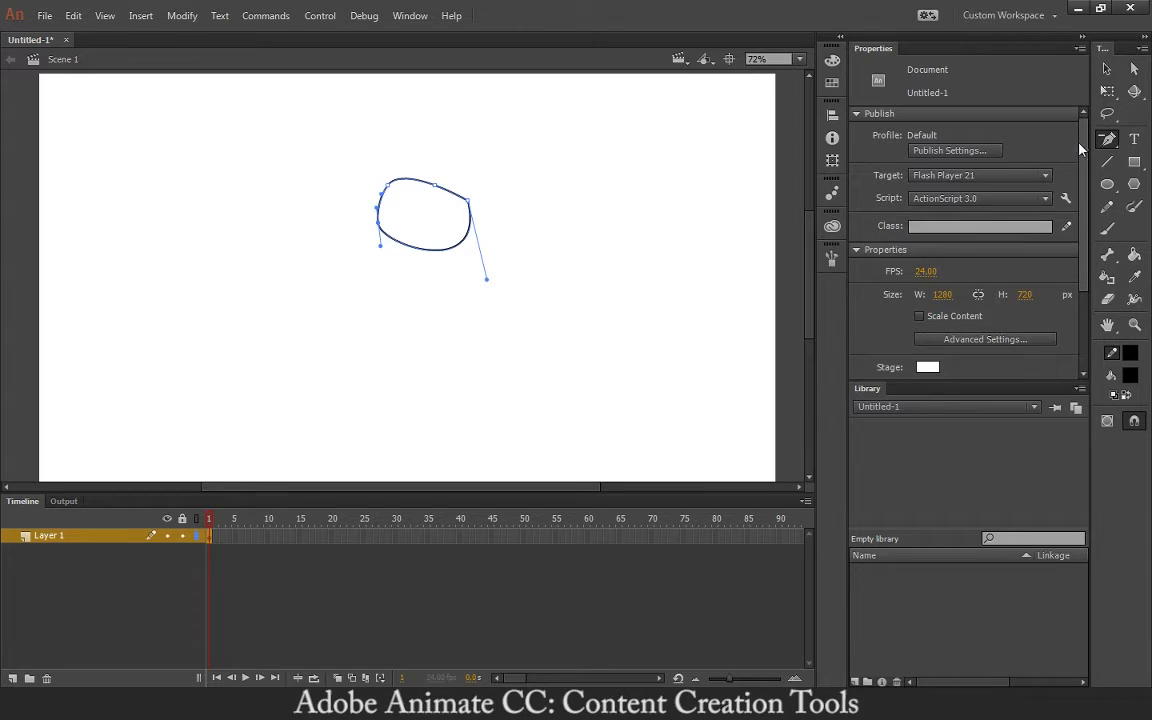
left_click(1107, 140)
left_click(1005, 190)
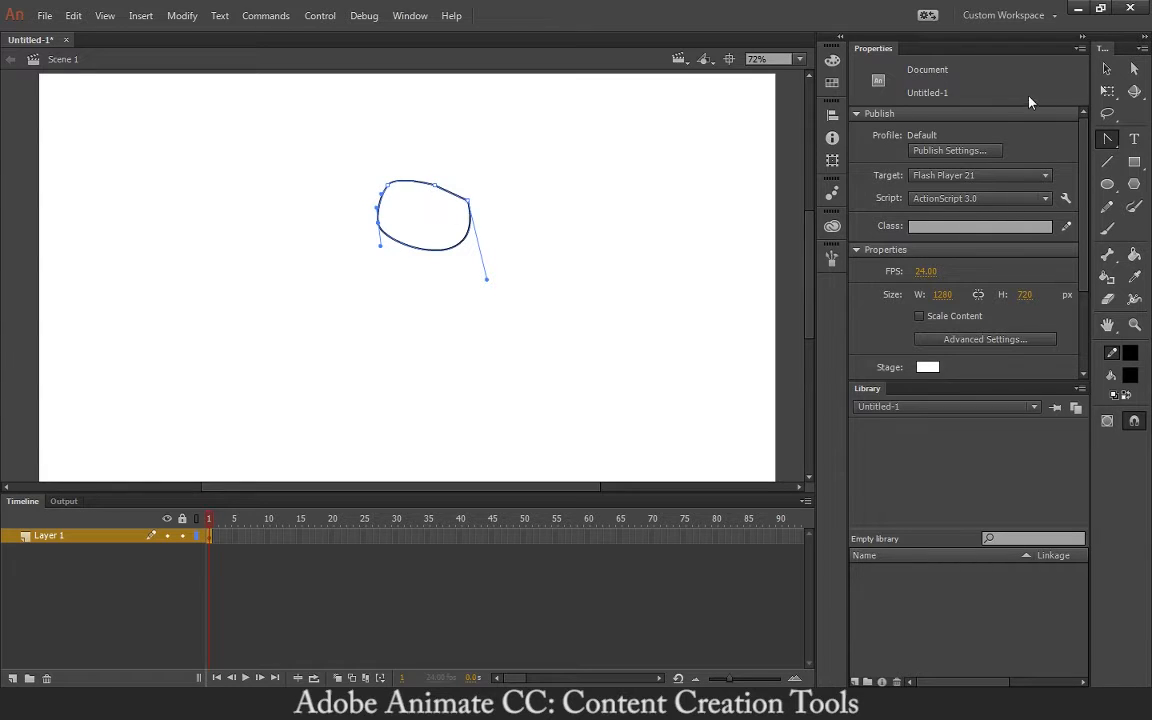
- Try a bulge on the oval's top and undo it, then select and delete the oval outline
left_click(1104, 68)
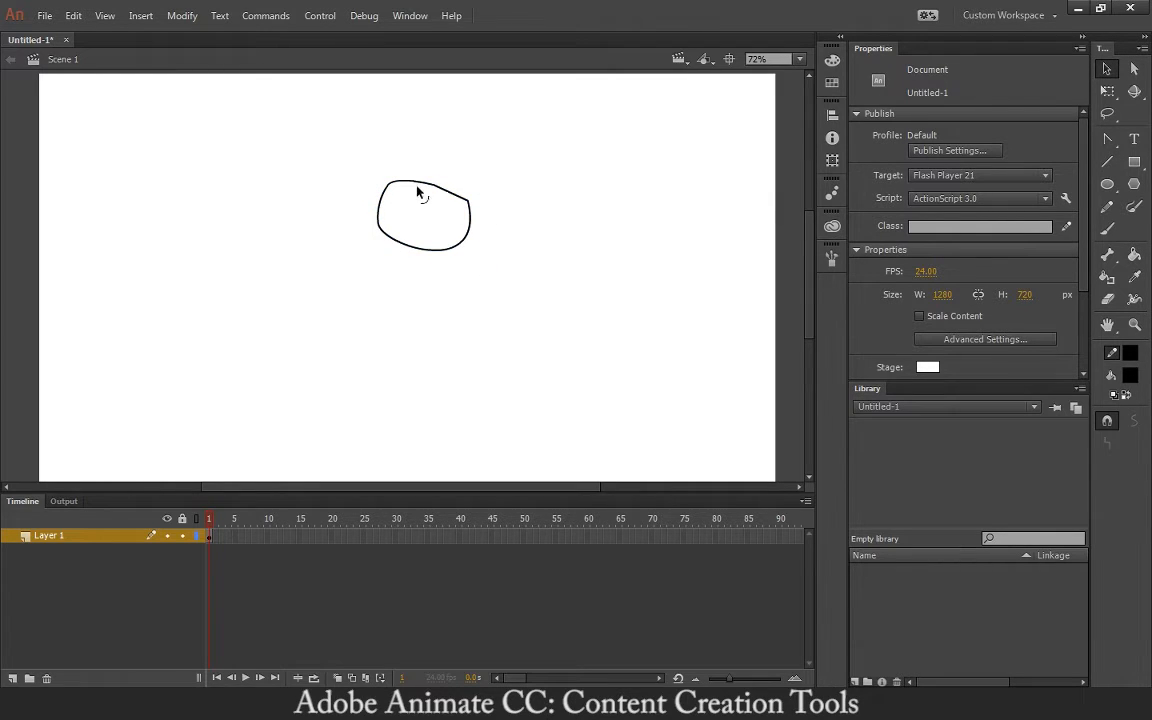
left_click_drag(422, 184, 422, 176)
key("ctrl+z")
left_click(1108, 143)
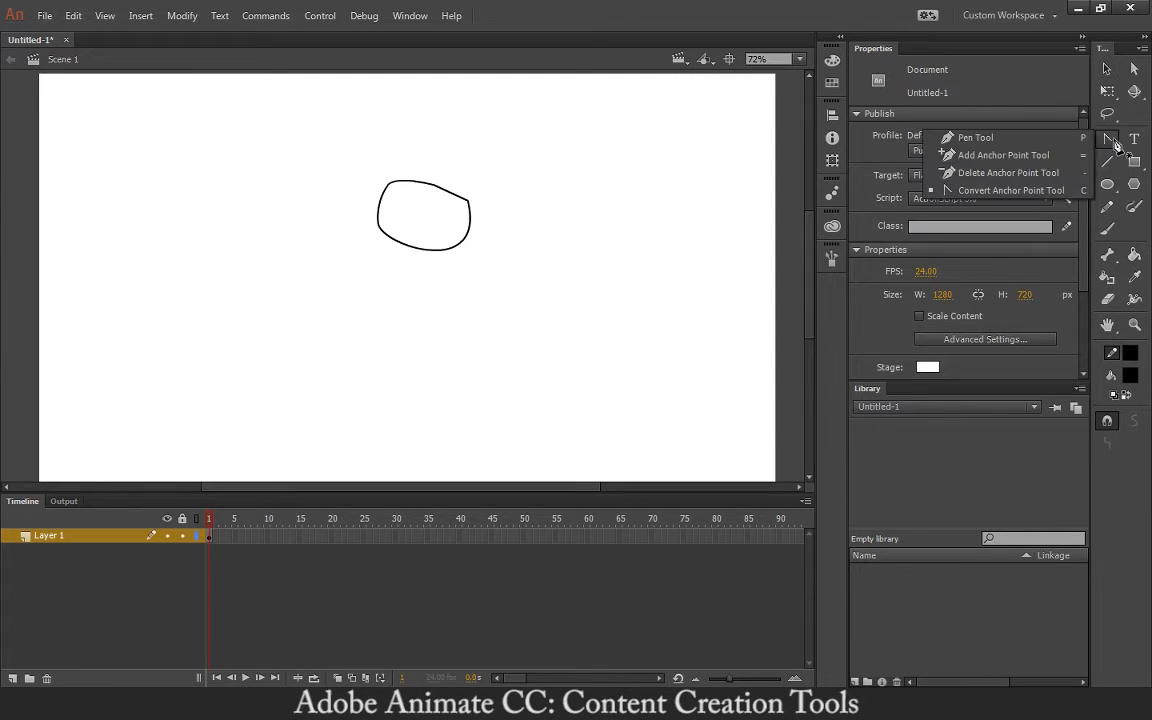
left_click(1002, 144)
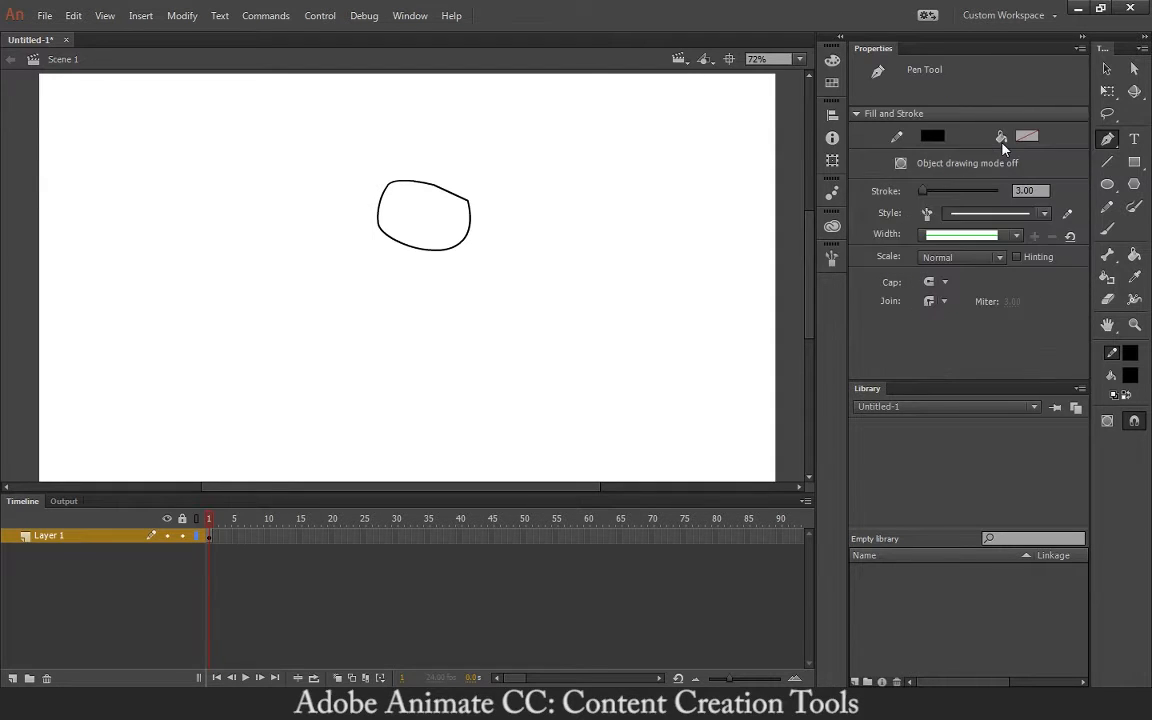
key("v")
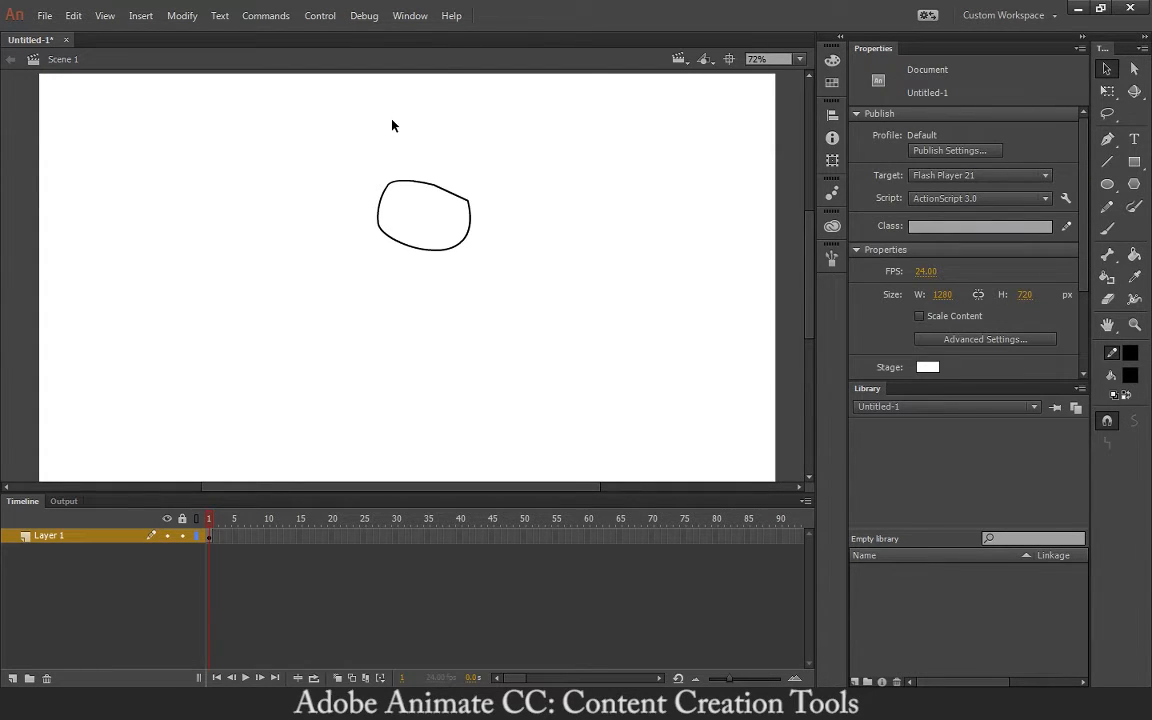
left_click_drag(362, 178, 586, 306)
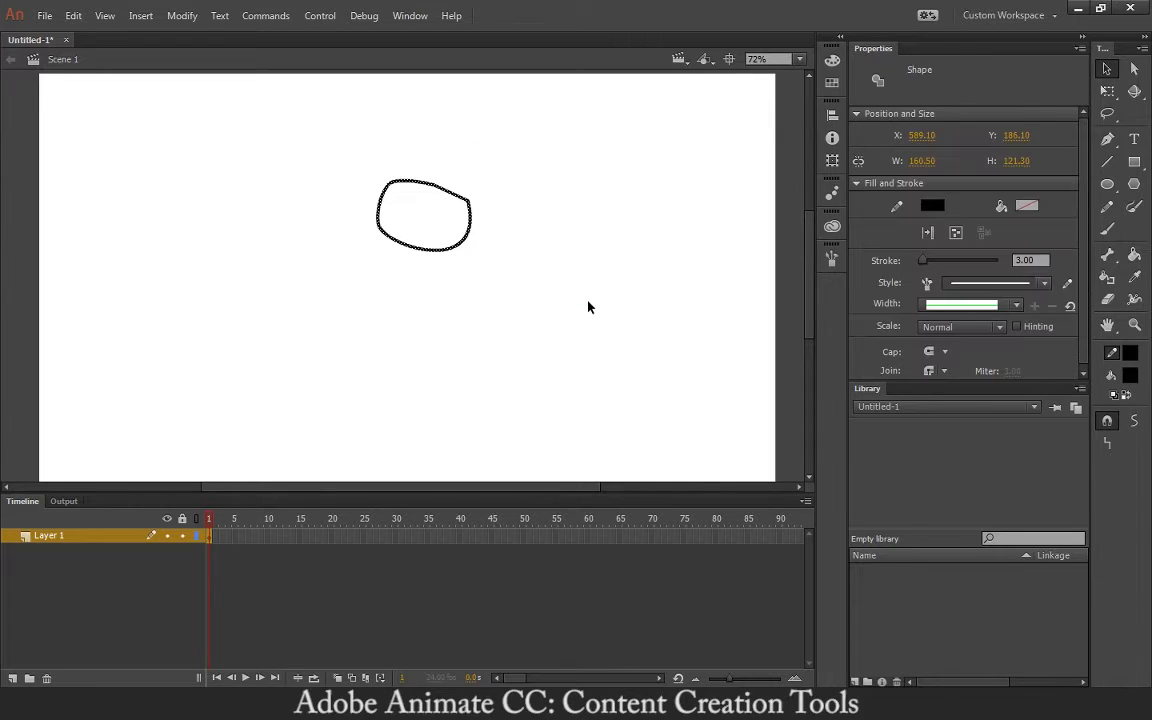
key("Delete")
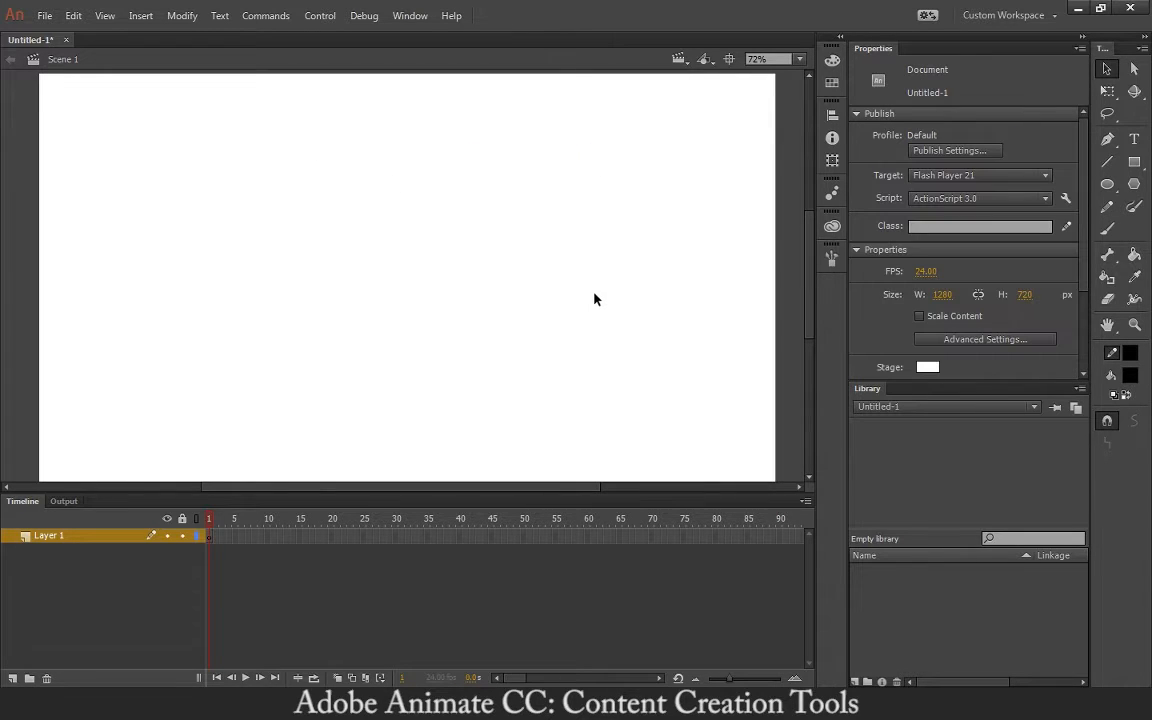
- Draw a text box near the top of the stage, type 'Hello', and select the word
left_click(1135, 141)
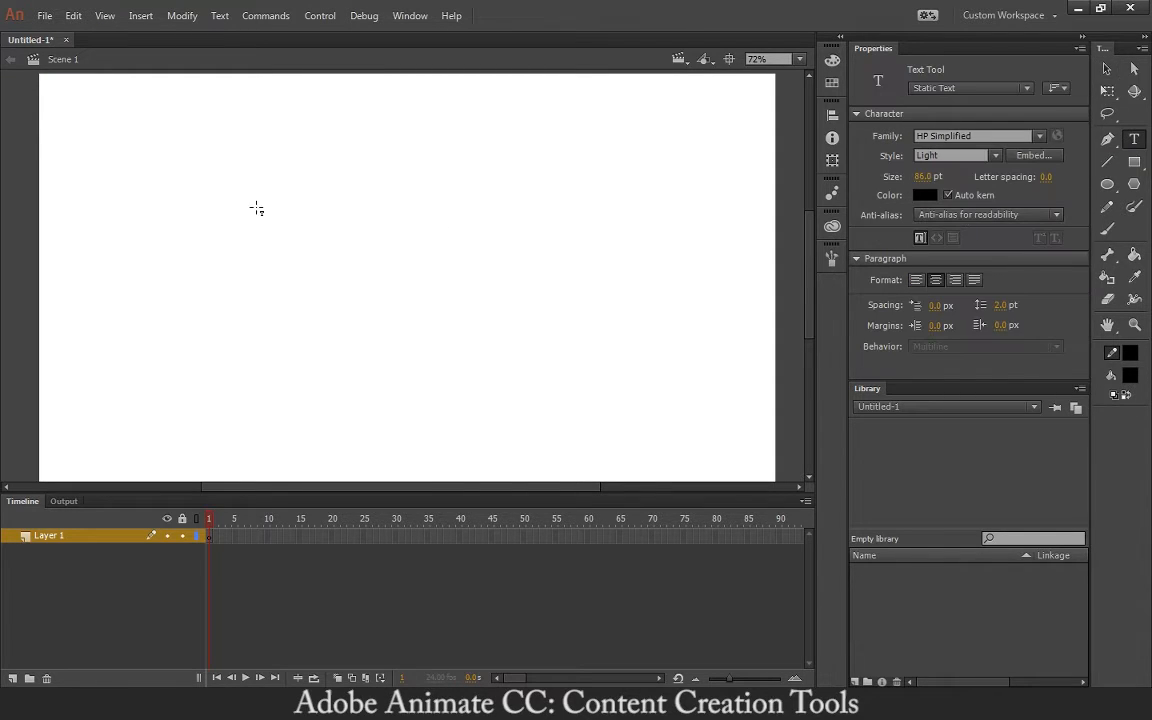
left_click_drag(252, 128, 539, 301)
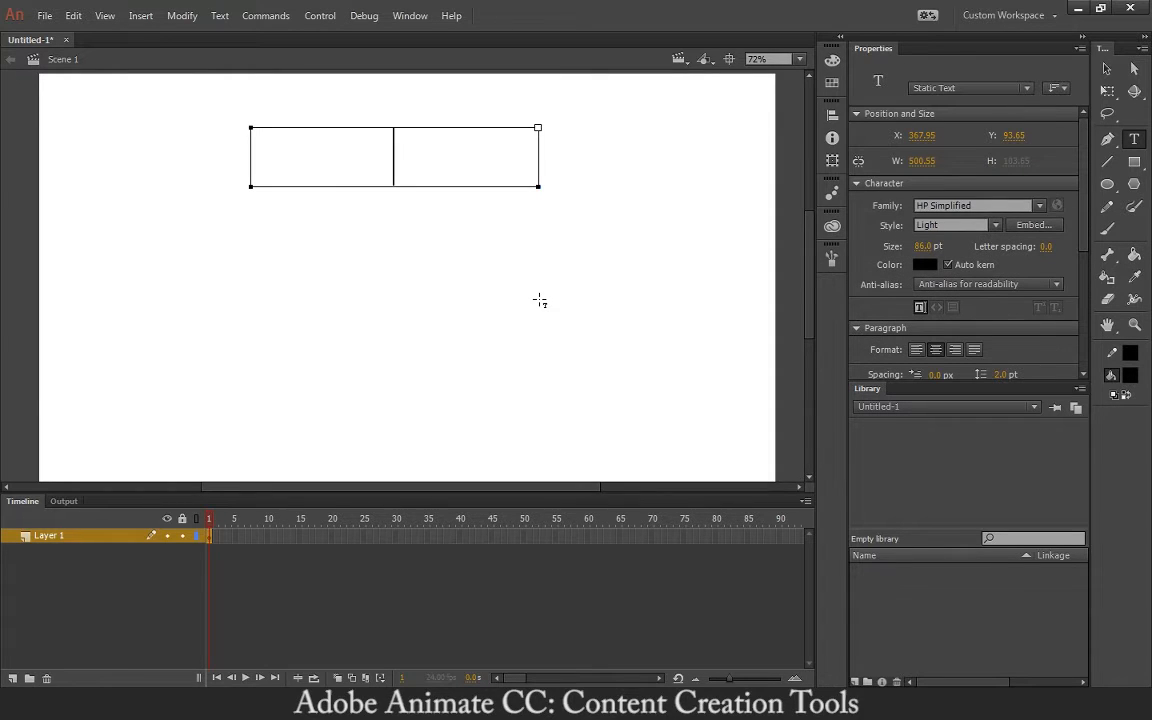
type("Hello")
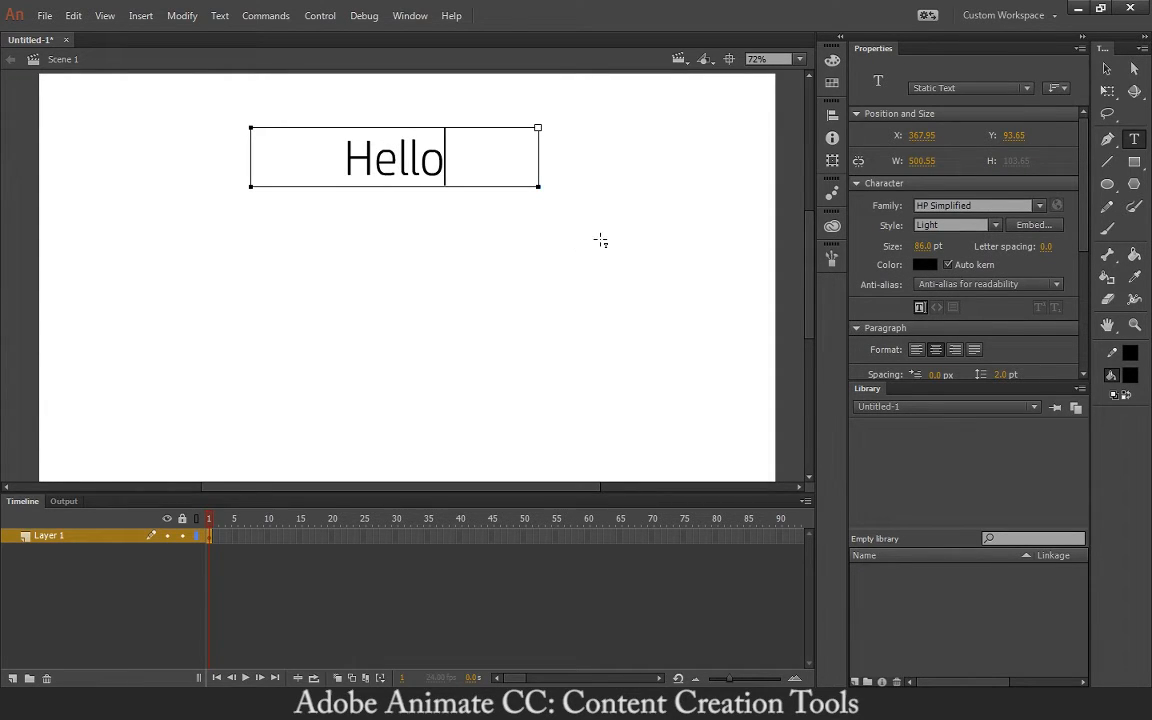
left_click_drag(509, 175, 316, 147)
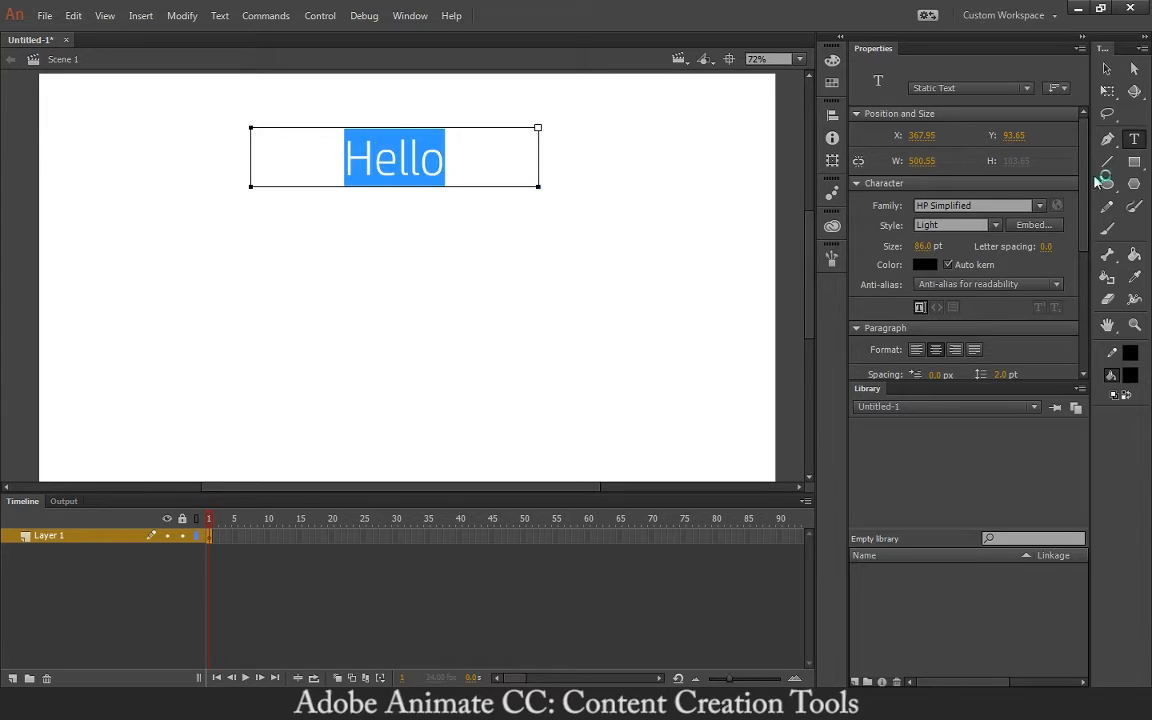
- Try the Ice Sticks and Impact fonts, then set the Hello text to Informal Roman
left_click(1040, 206)
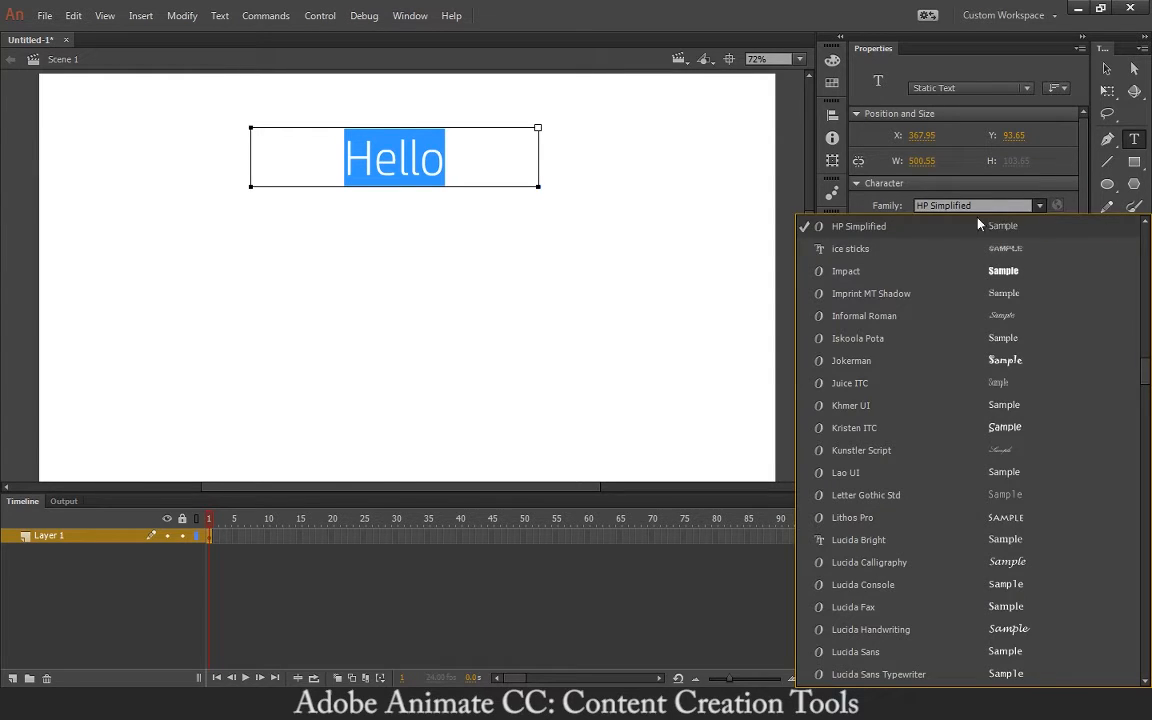
left_click(840, 249)
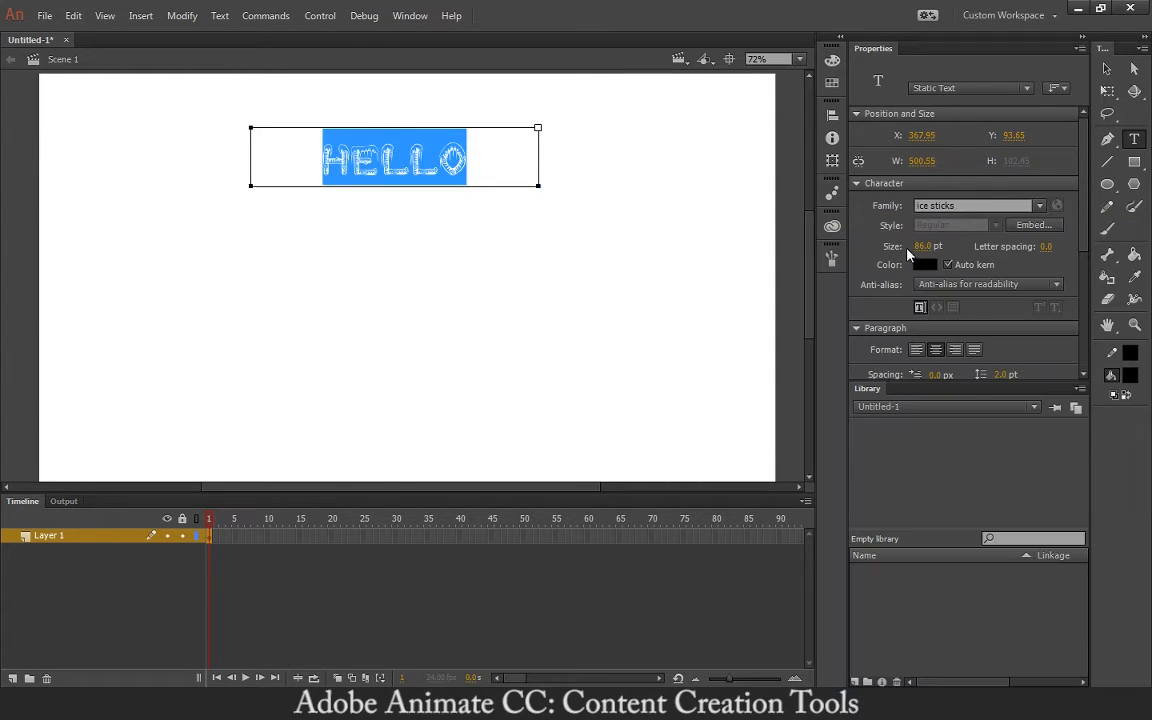
left_click(1040, 206)
left_click(1022, 254)
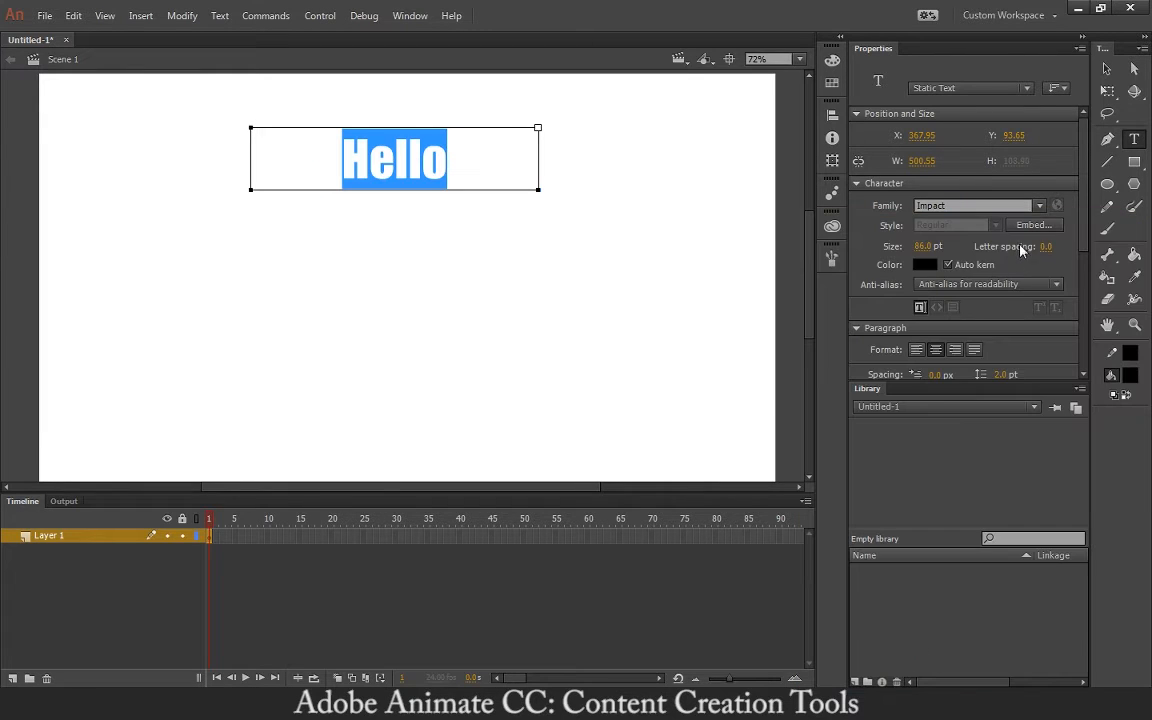
left_click(1040, 206)
left_click(1022, 270)
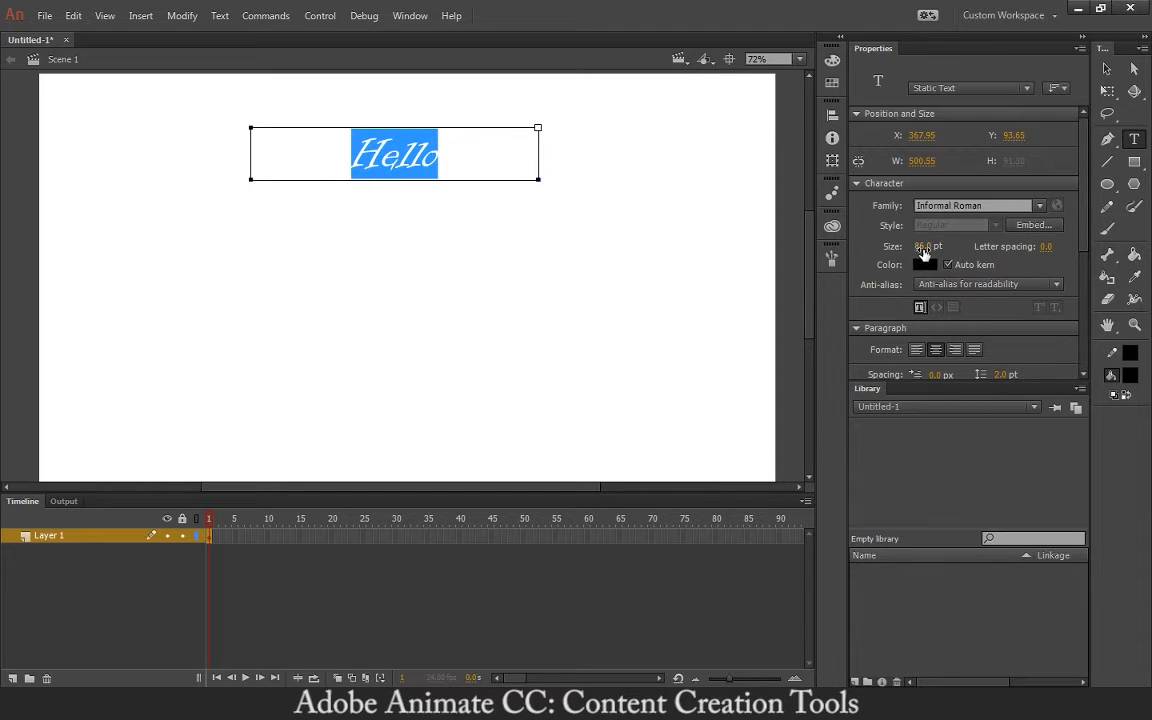
- Set the Hello text size to 120 pt
left_click_drag(913, 246, 977, 246)
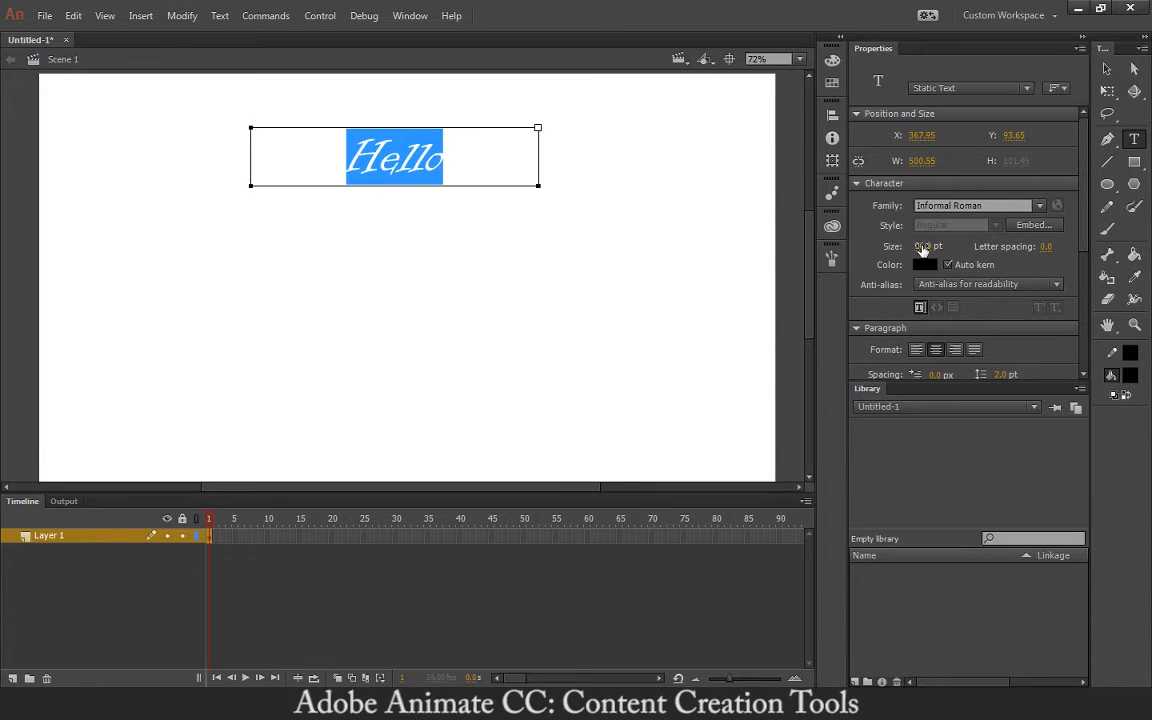
left_click(922, 247)
type("1020")
key("Return")
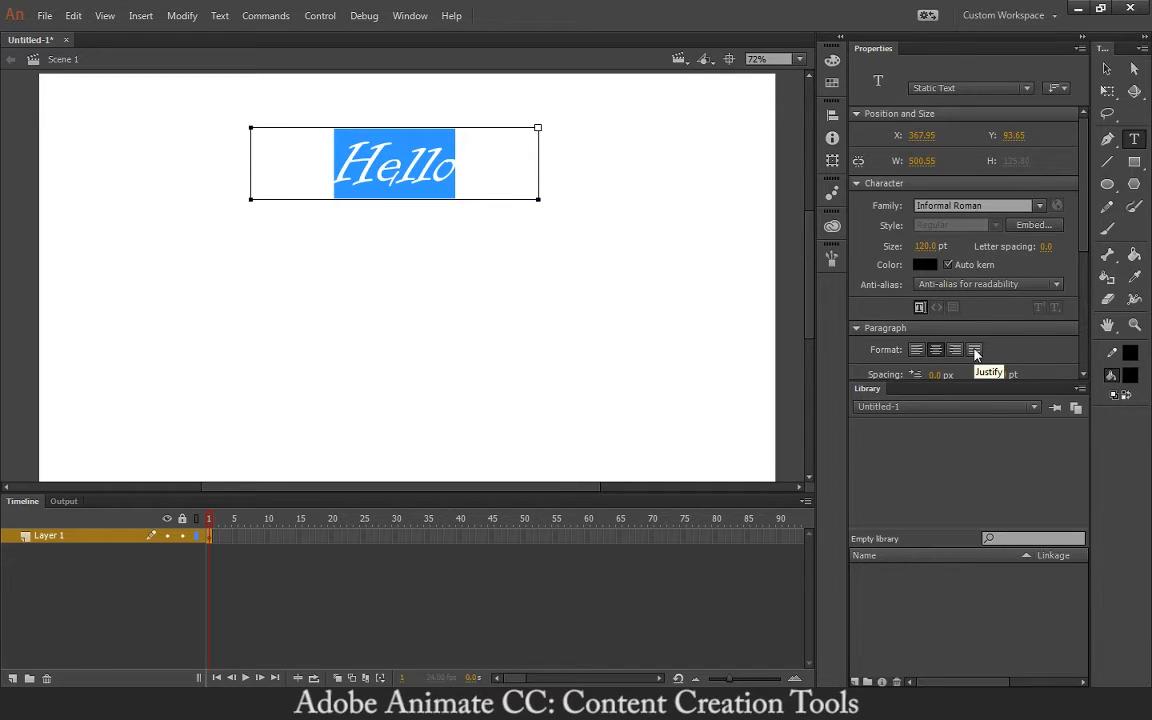
scroll(865, 303, "down", 2)
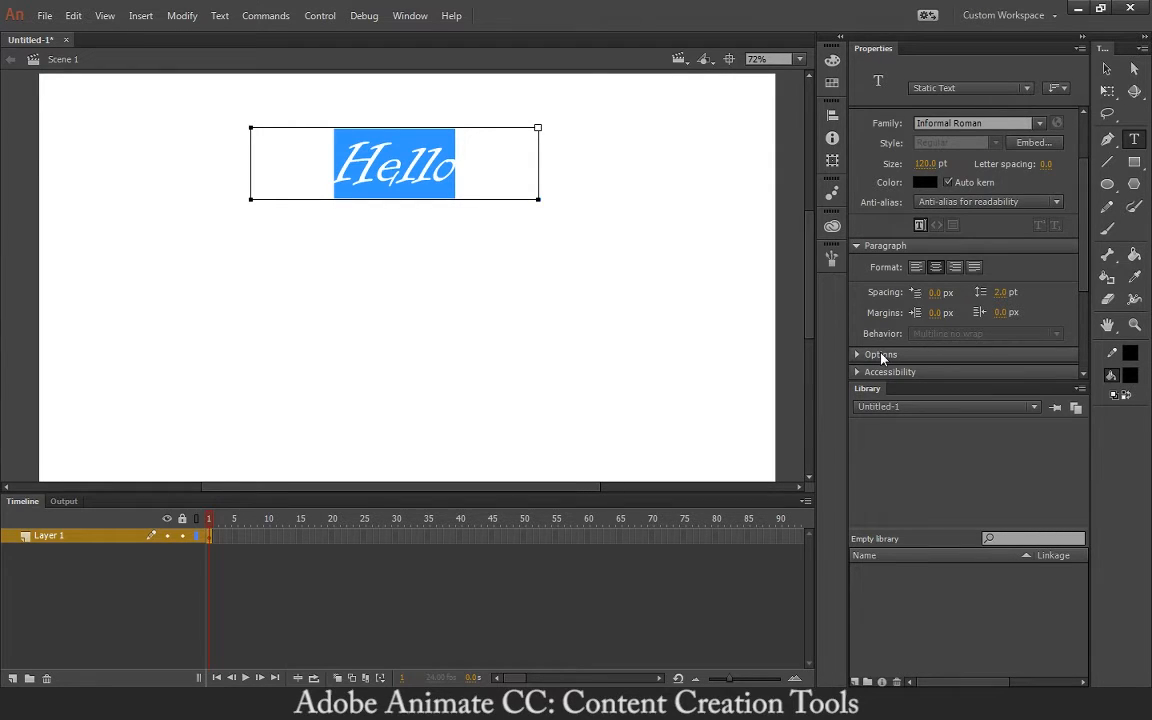
- Add a Drop Shadow filter to the Hello text and preview the result
scroll(865, 268, "up", 3)
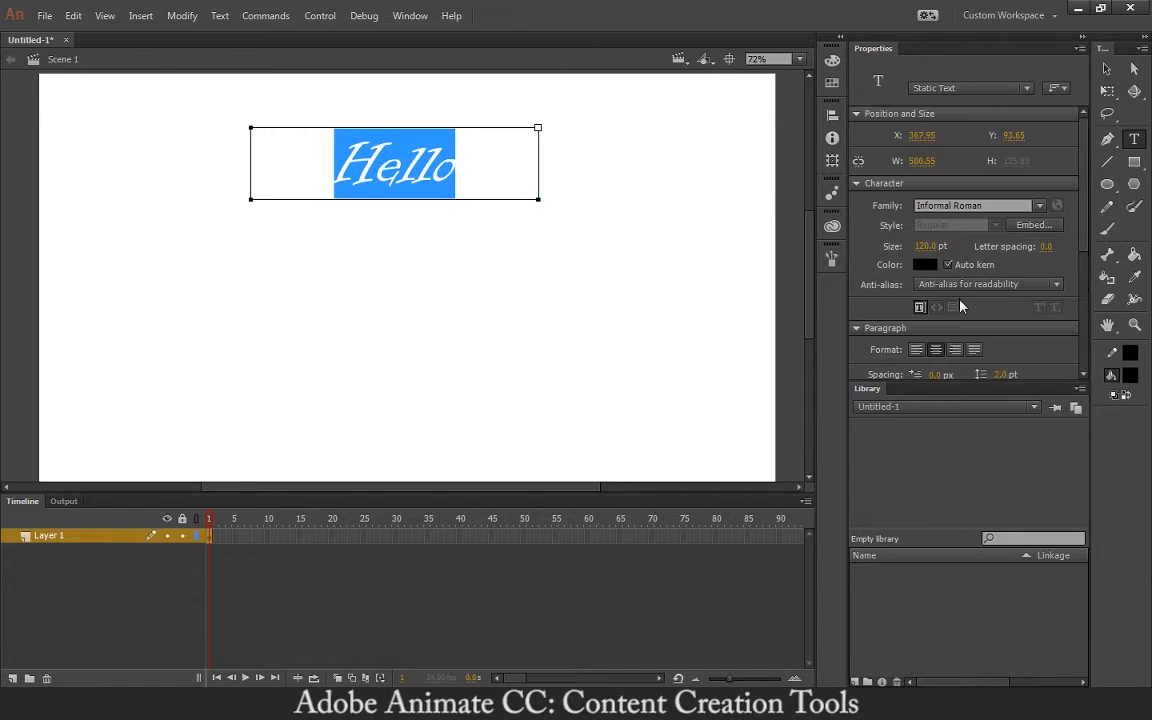
scroll(865, 268, "down", 6)
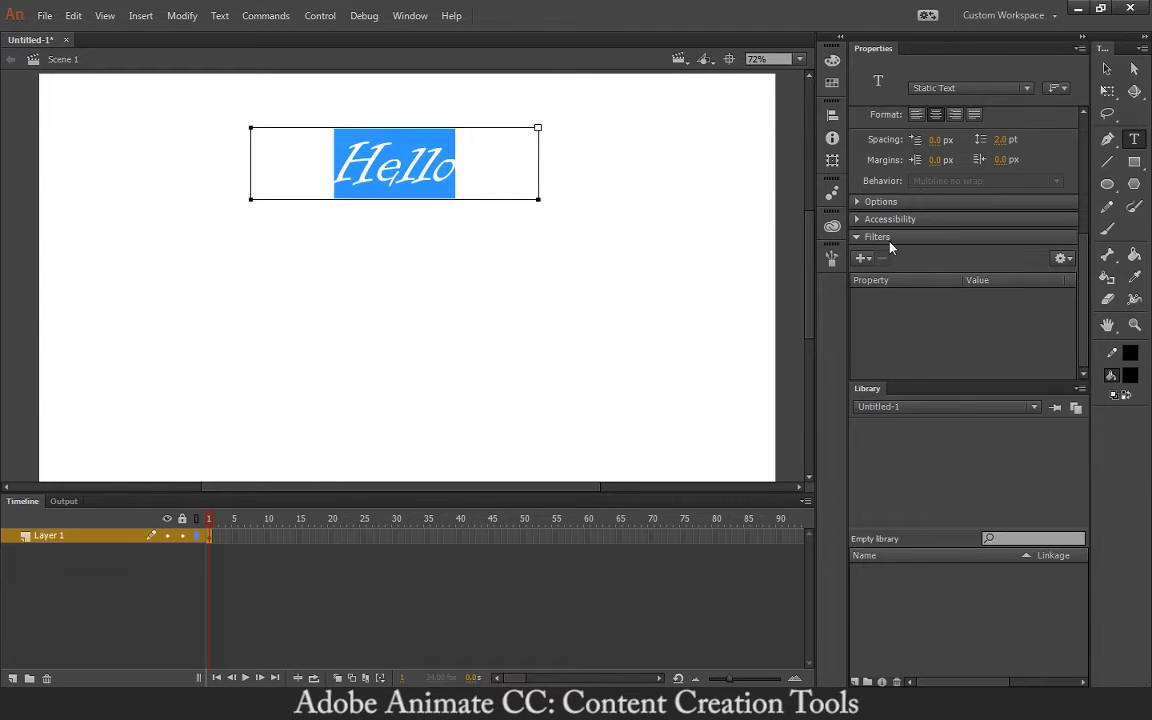
left_click(866, 261)
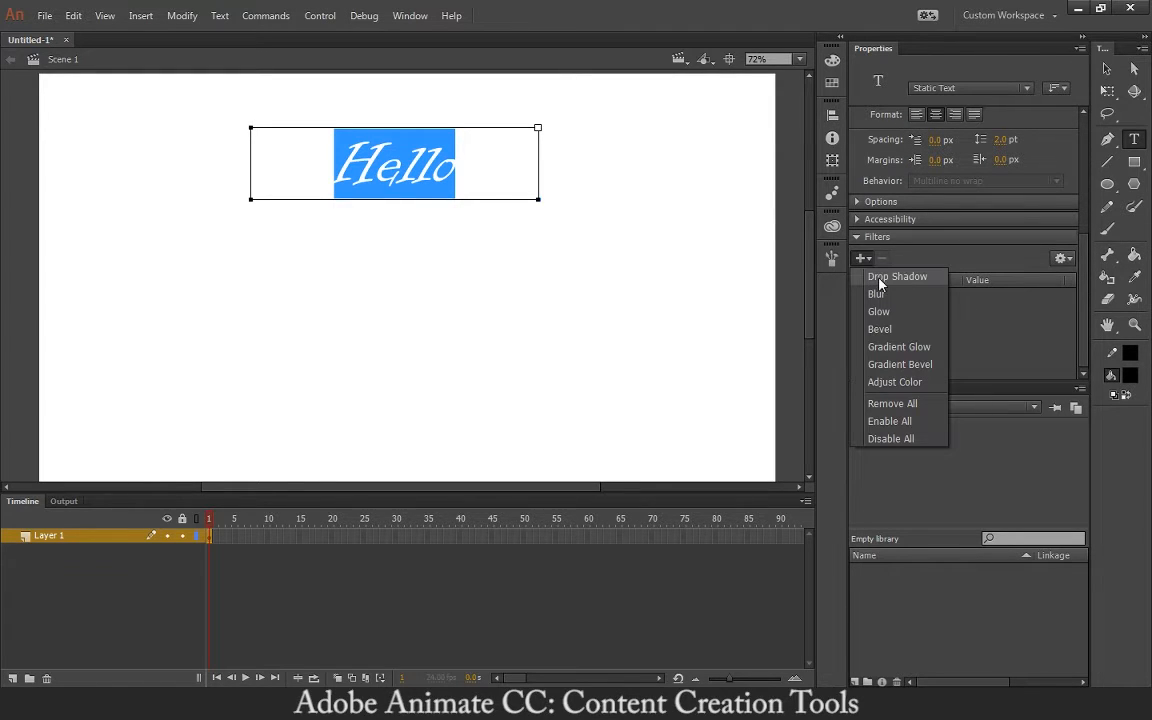
left_click(879, 272)
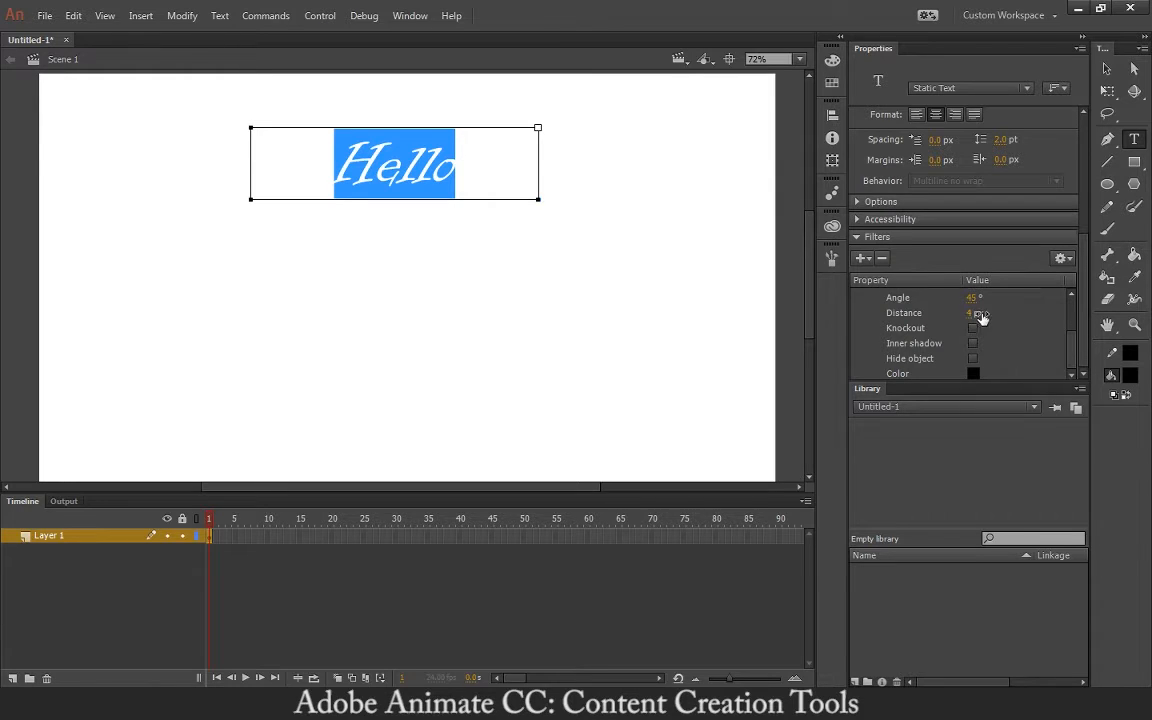
left_click_drag(971, 313, 1018, 317)
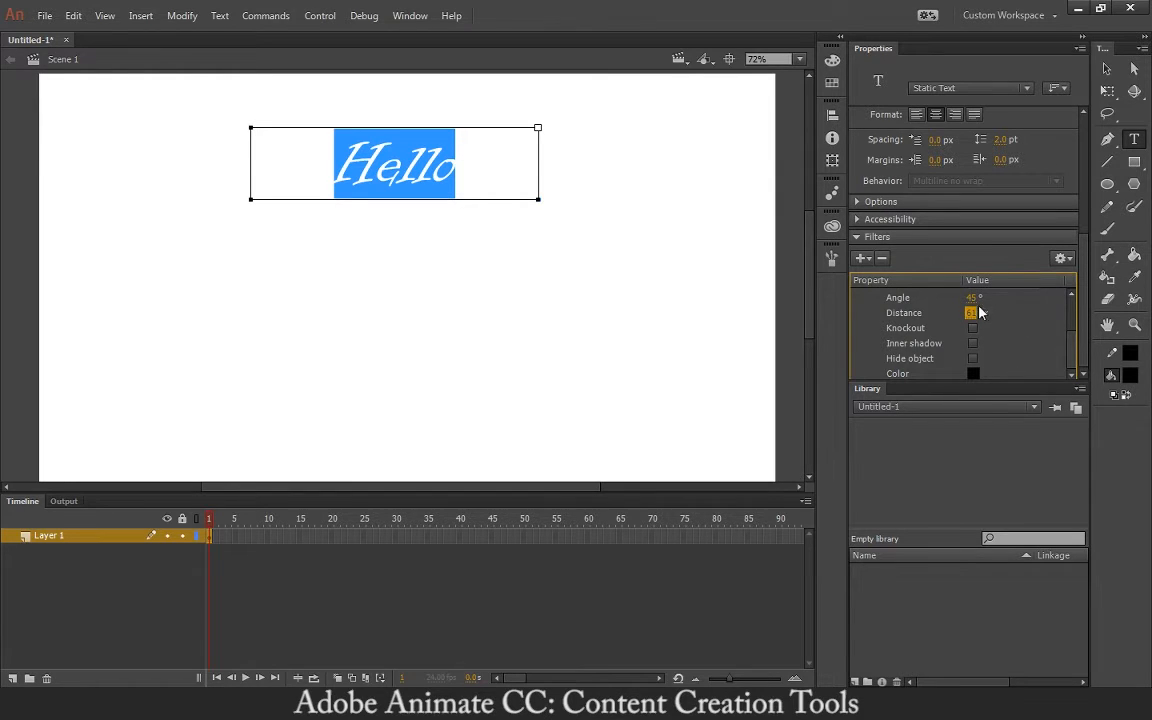
left_click(591, 247)
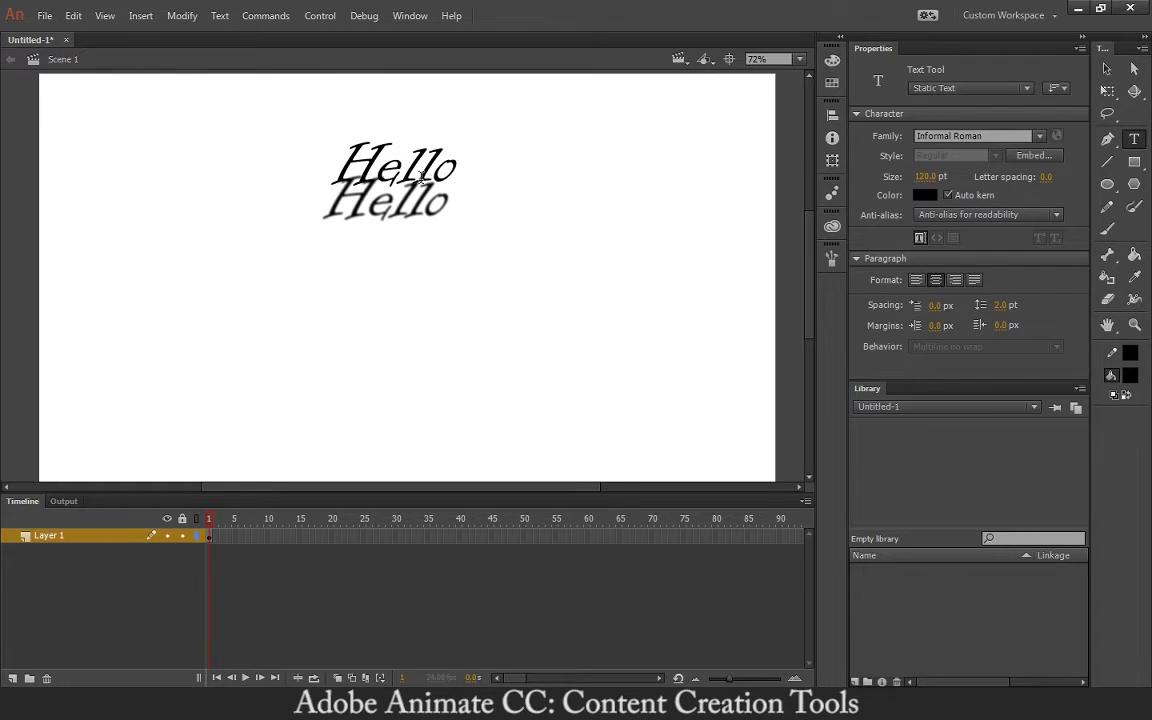
left_click(421, 178)
- Set the drop shadow blur to 8 px and its quality to High
scroll(1051, 269, "down", 6)
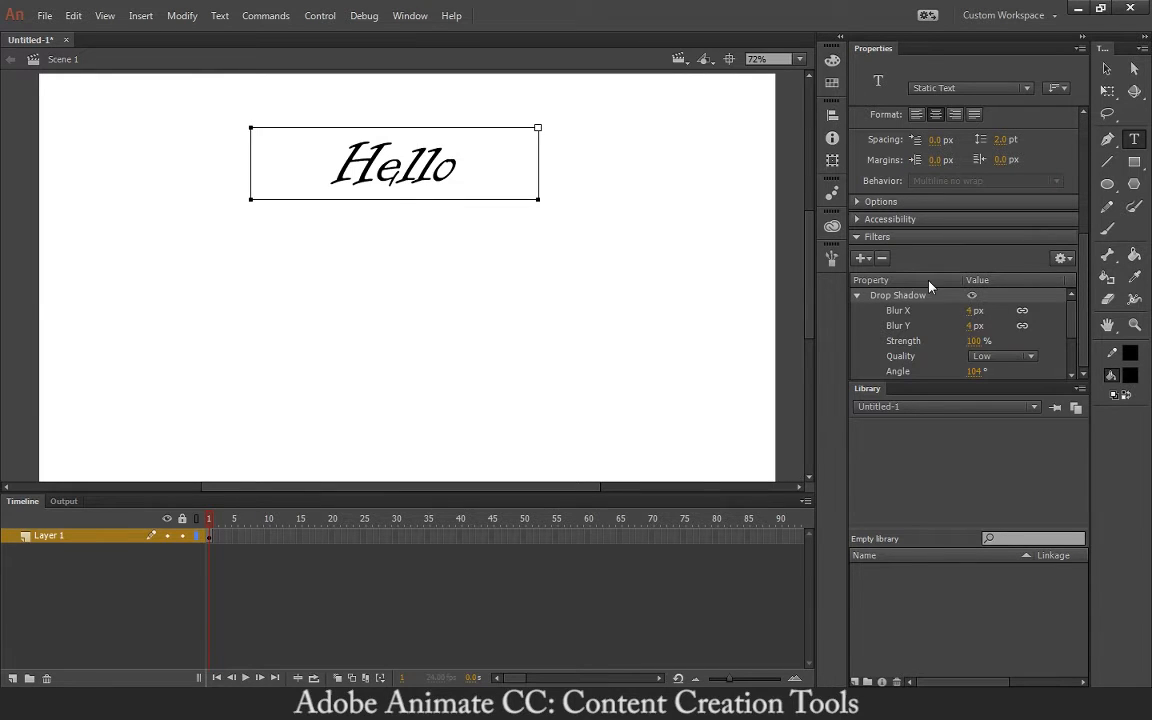
left_click_drag(970, 312, 981, 343)
scroll(1063, 338, "down", 1)
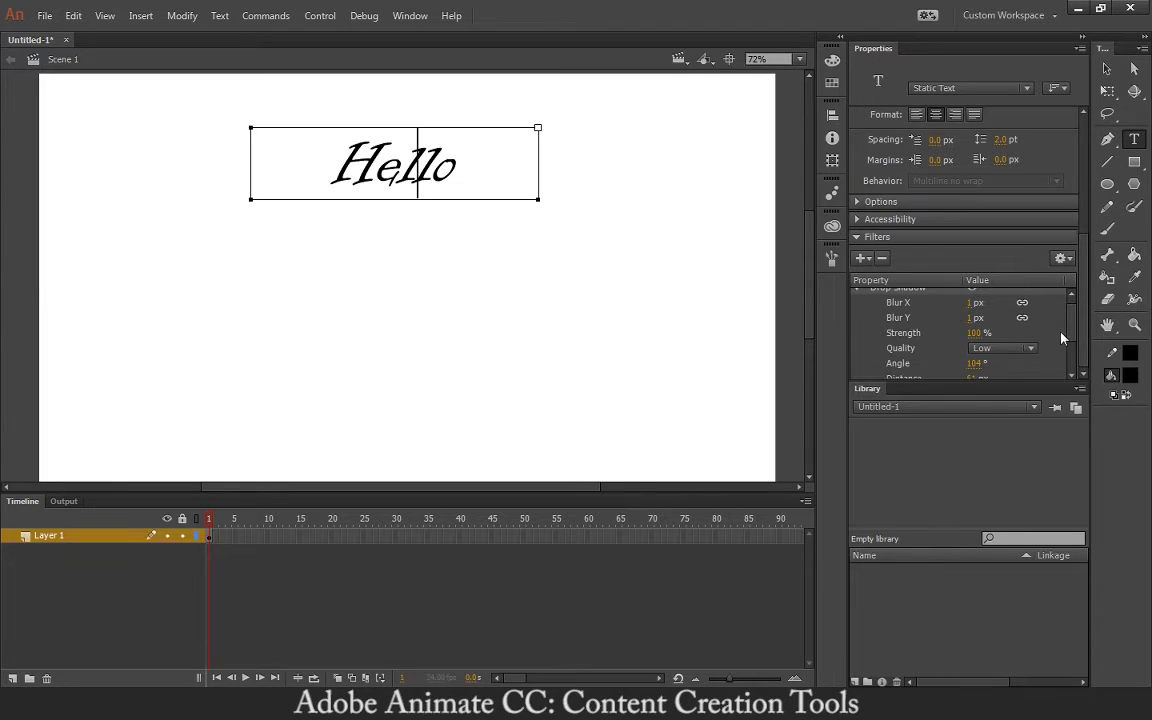
left_click_drag(975, 321, 982, 323)
left_click(969, 321)
type("8")
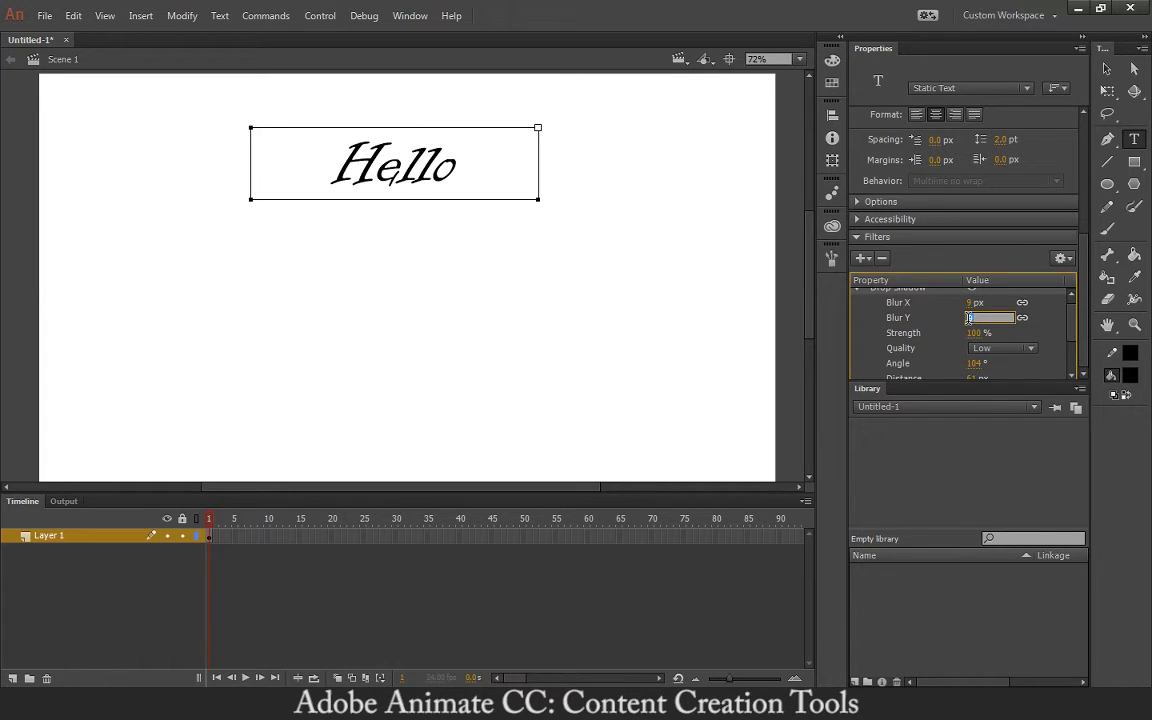
left_click(983, 349)
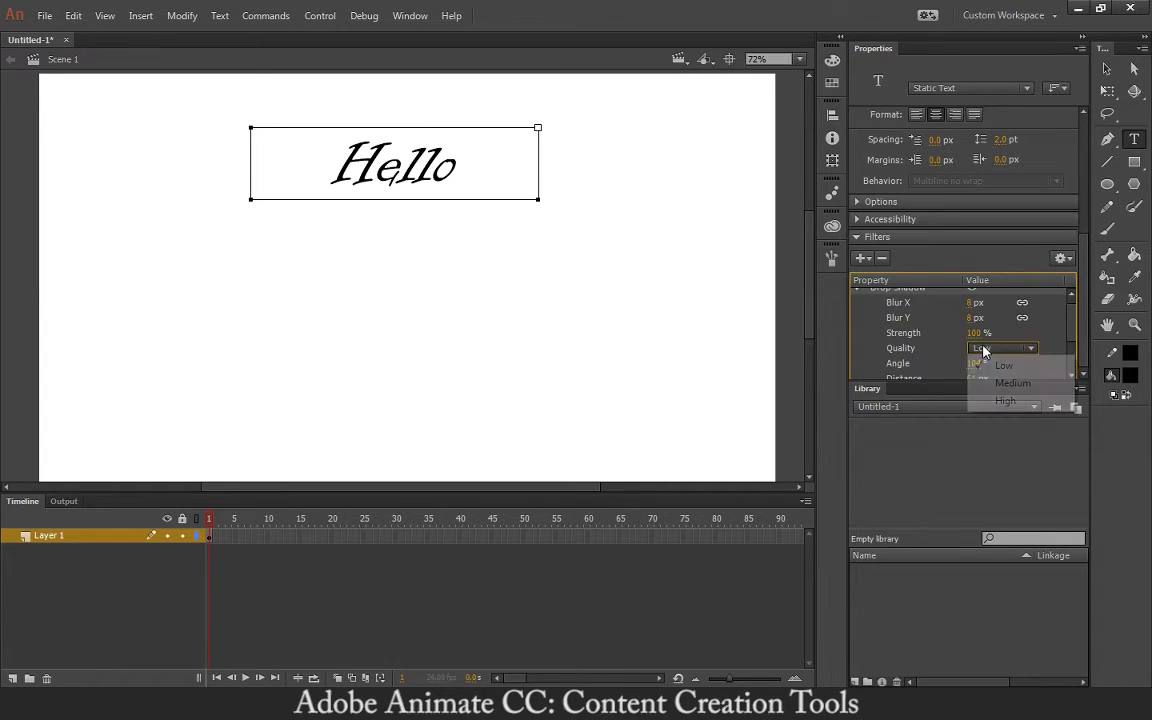
left_click(1005, 400)
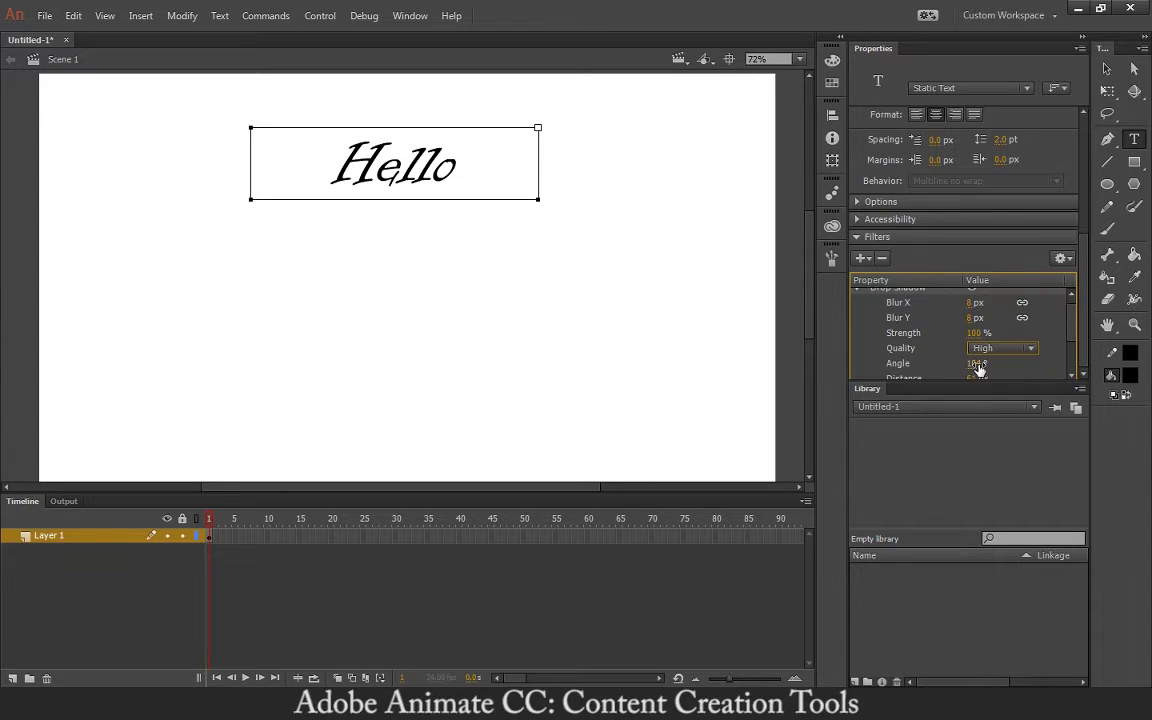
- Set the shadow distance to 12 px and the angle to 70°
scroll(1068, 343, "down", 1)
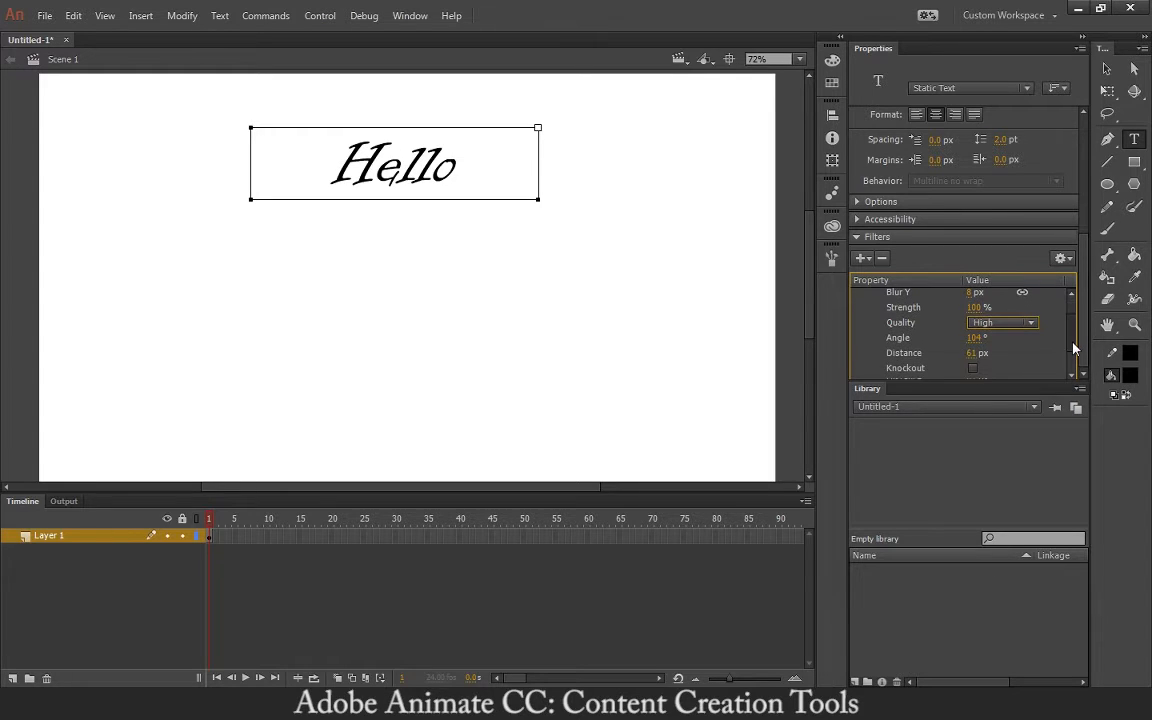
left_click(975, 353)
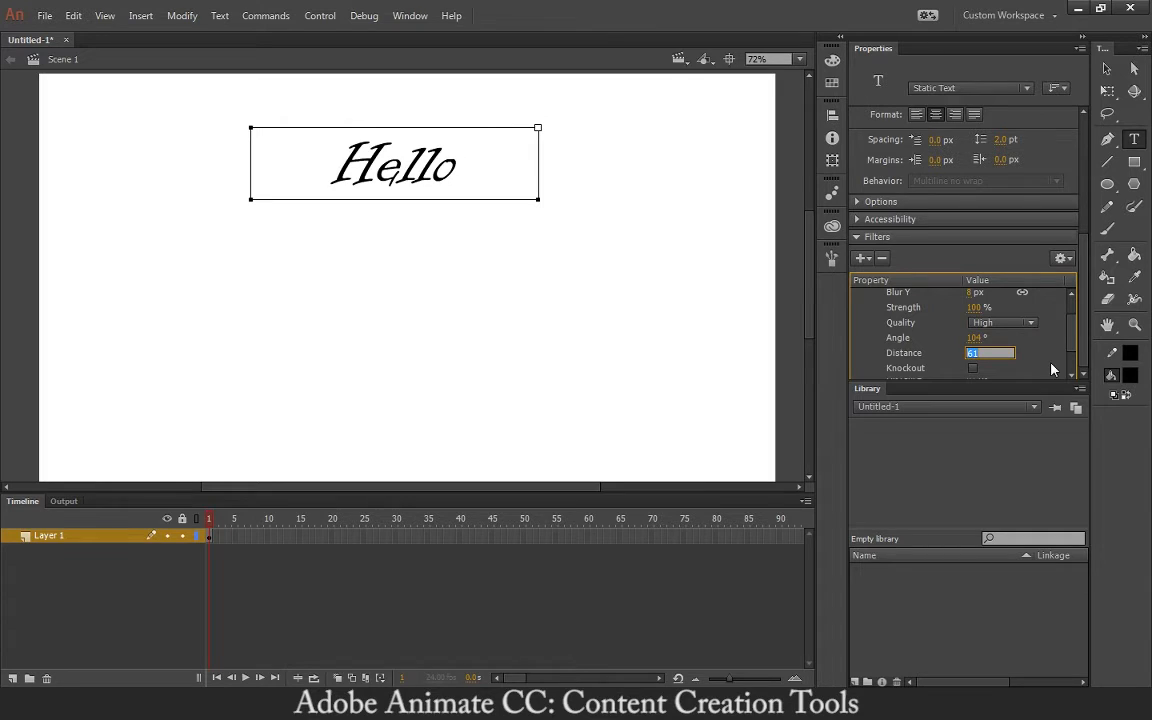
type("12")
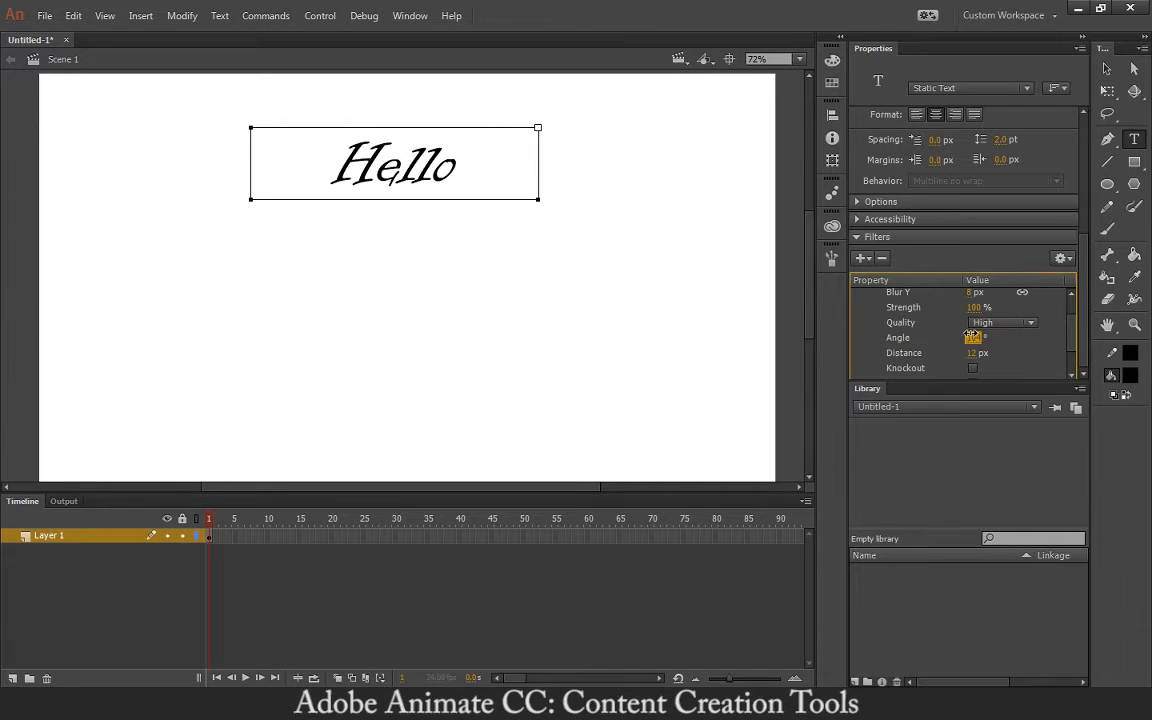
left_click(975, 338)
type("70")
key("Return")
left_click(1107, 69)
left_click(676, 238)
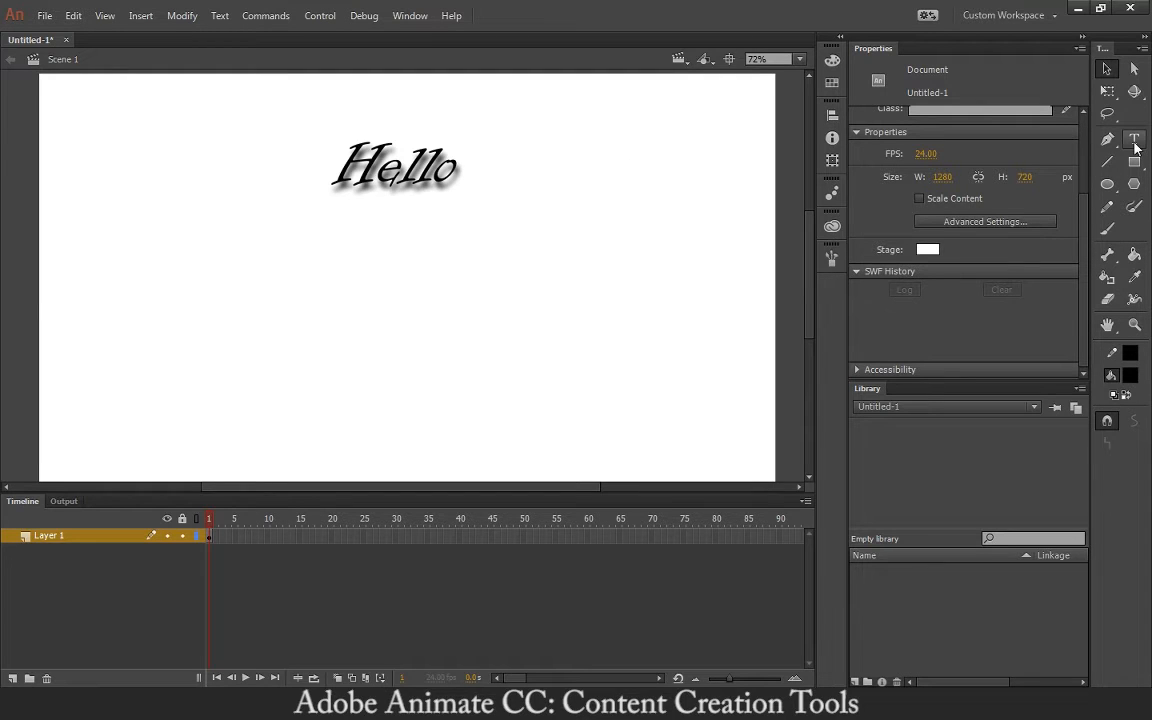
- Click the shadowed Hello text box on the stage with the Selection tool
left_click(402, 165)
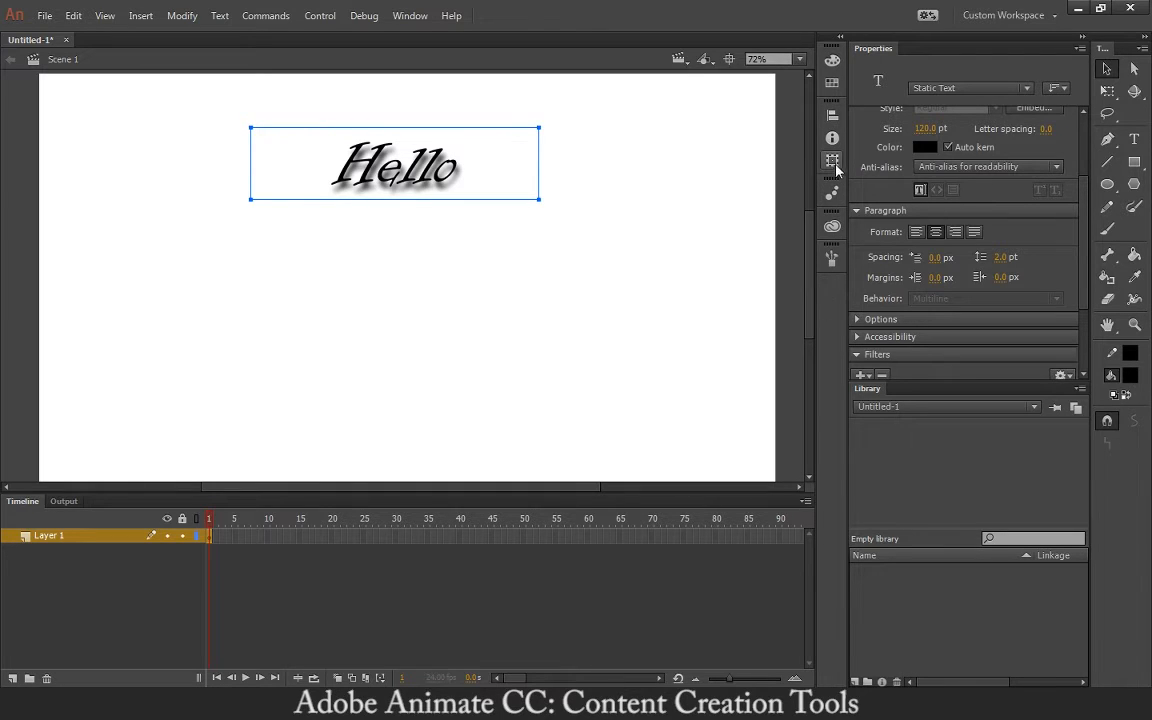
- Use the Align panel to centre the Hello text box horizontally and vertically on the stage
left_click(832, 116)
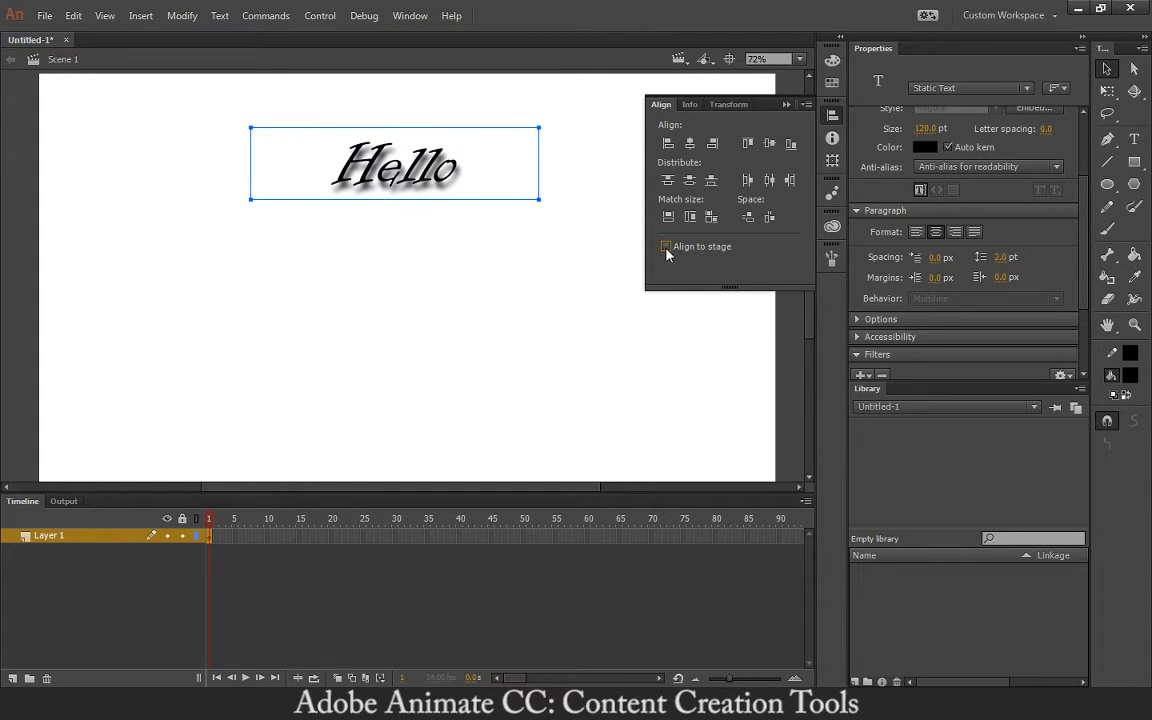
left_click(690, 144)
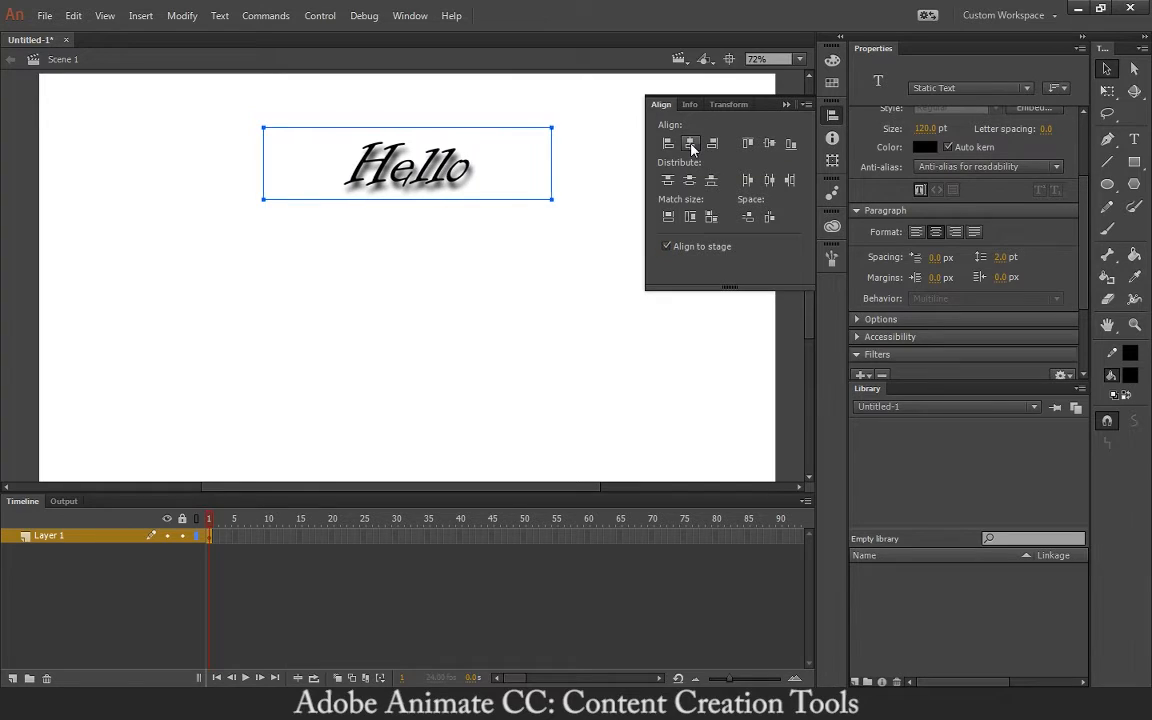
left_click(766, 144)
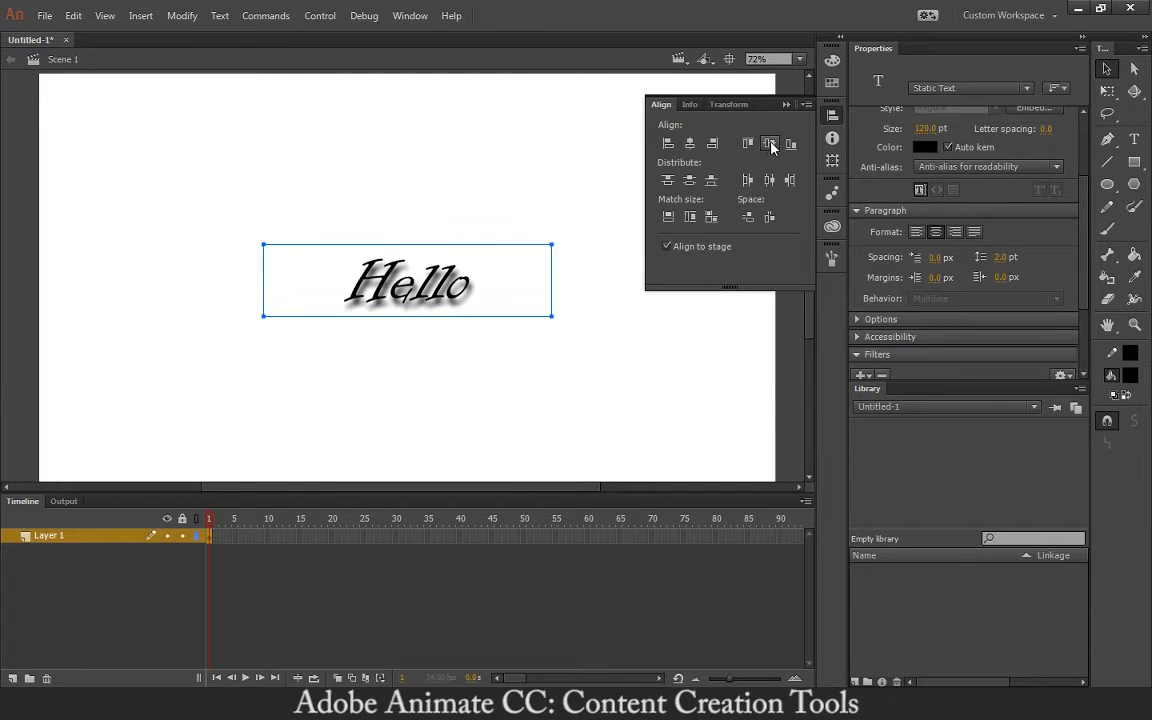
left_click(670, 146)
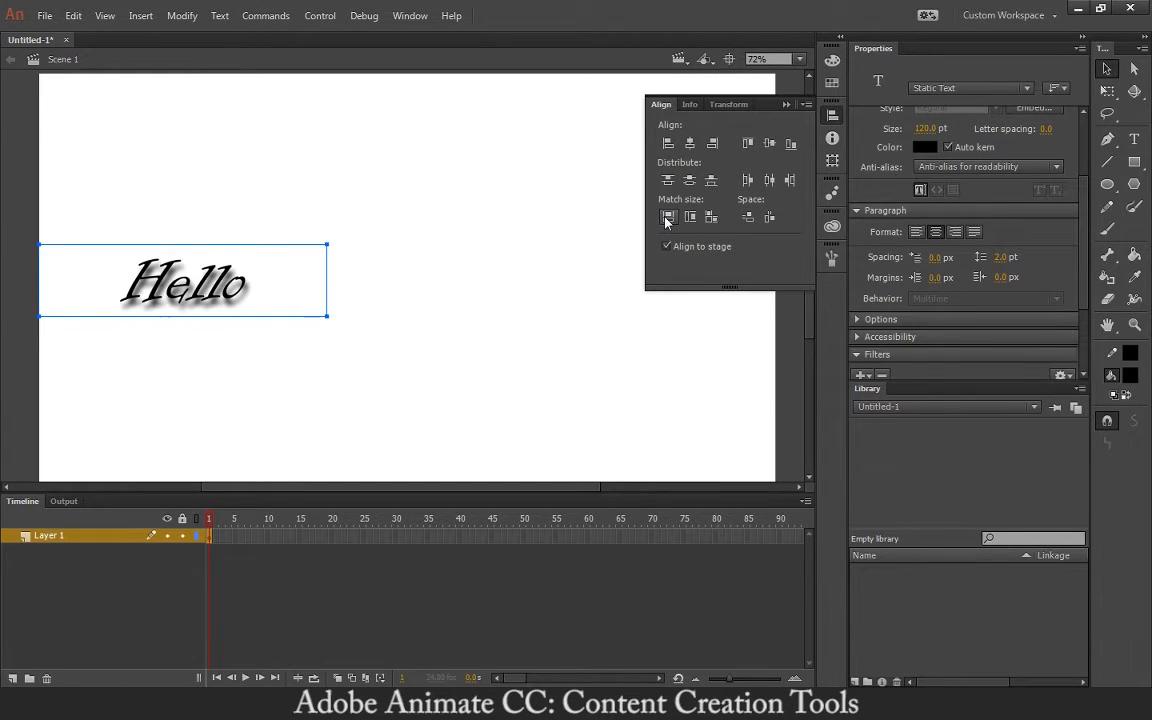
left_click(669, 183)
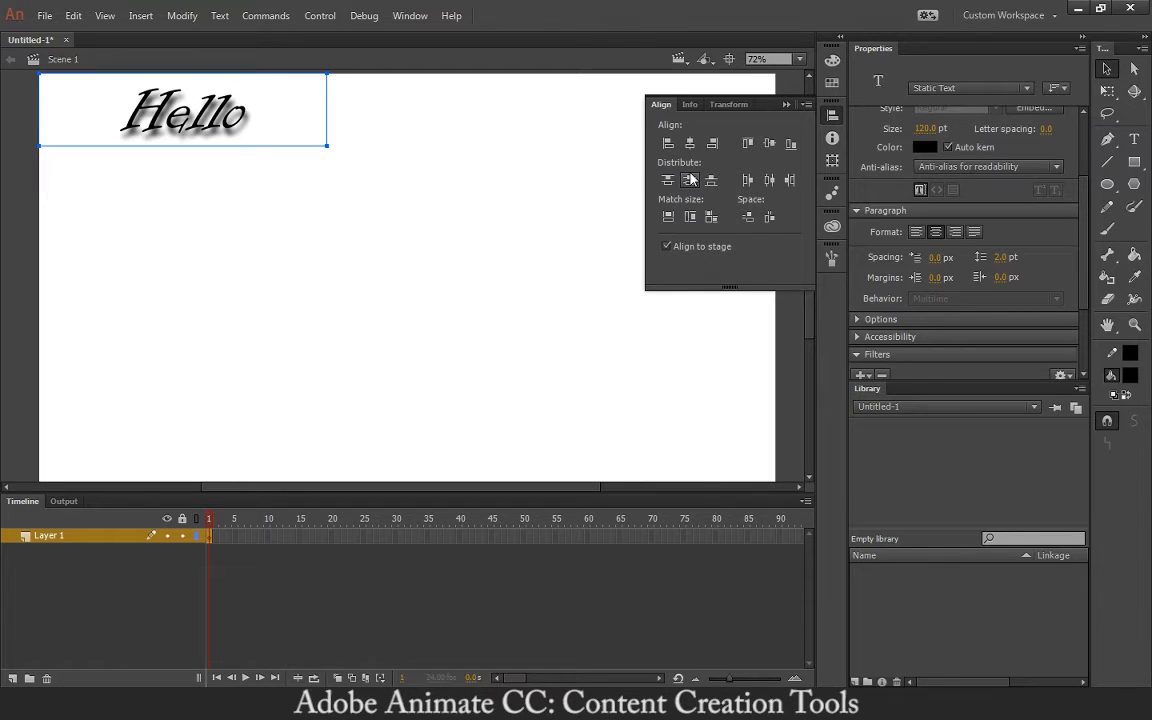
left_click(689, 180)
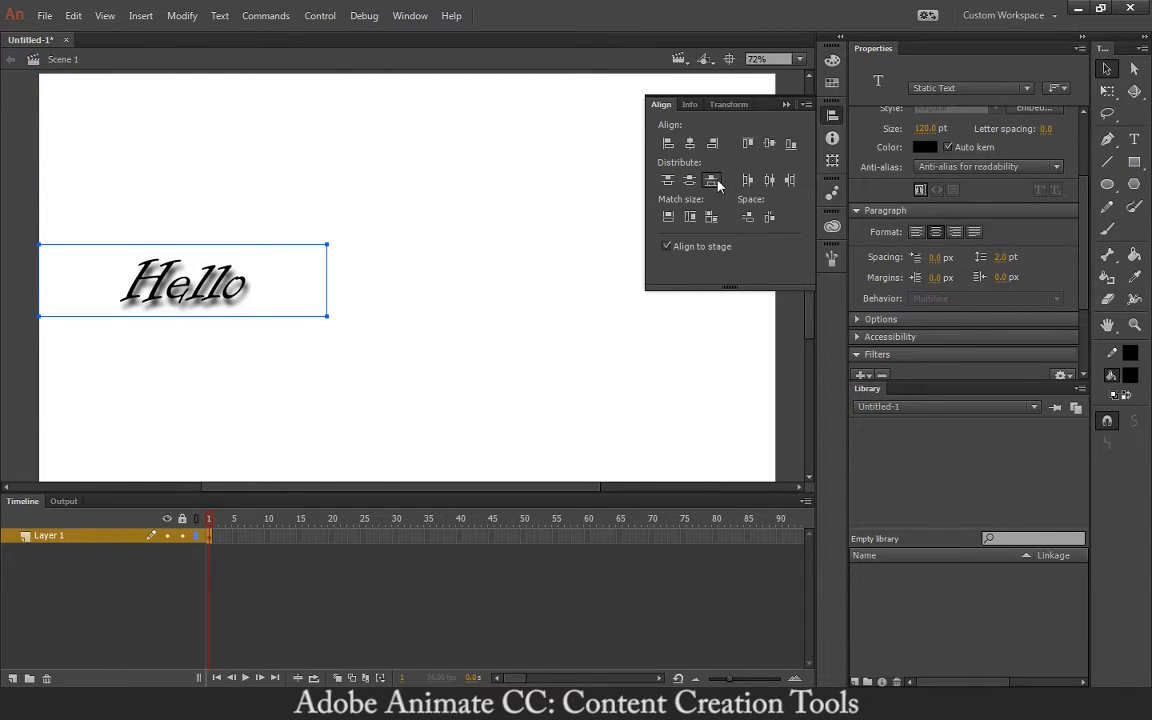
left_click(712, 180)
left_click(690, 143)
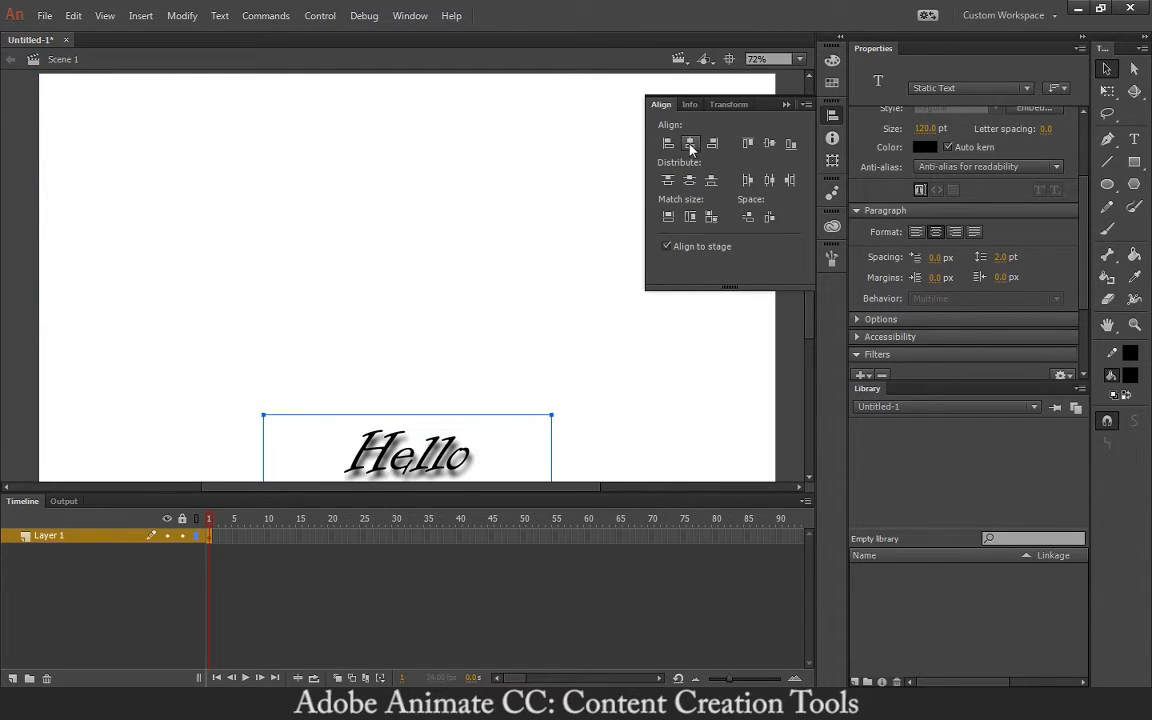
left_click(769, 143)
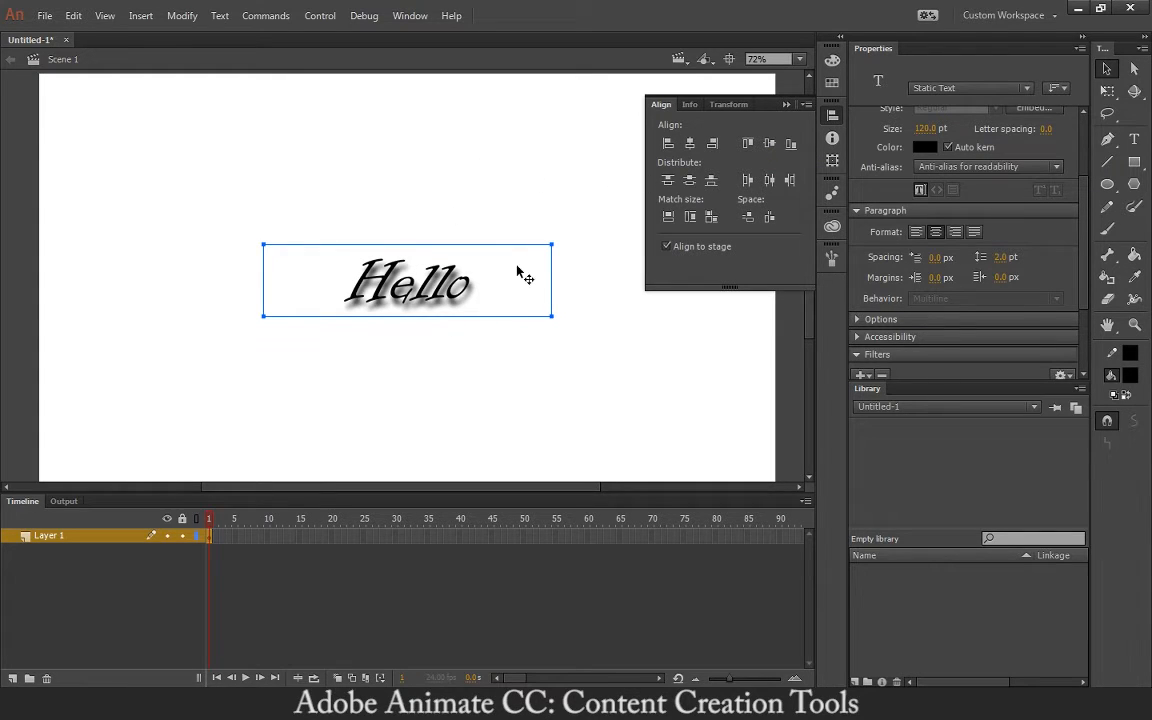
left_click(829, 116)
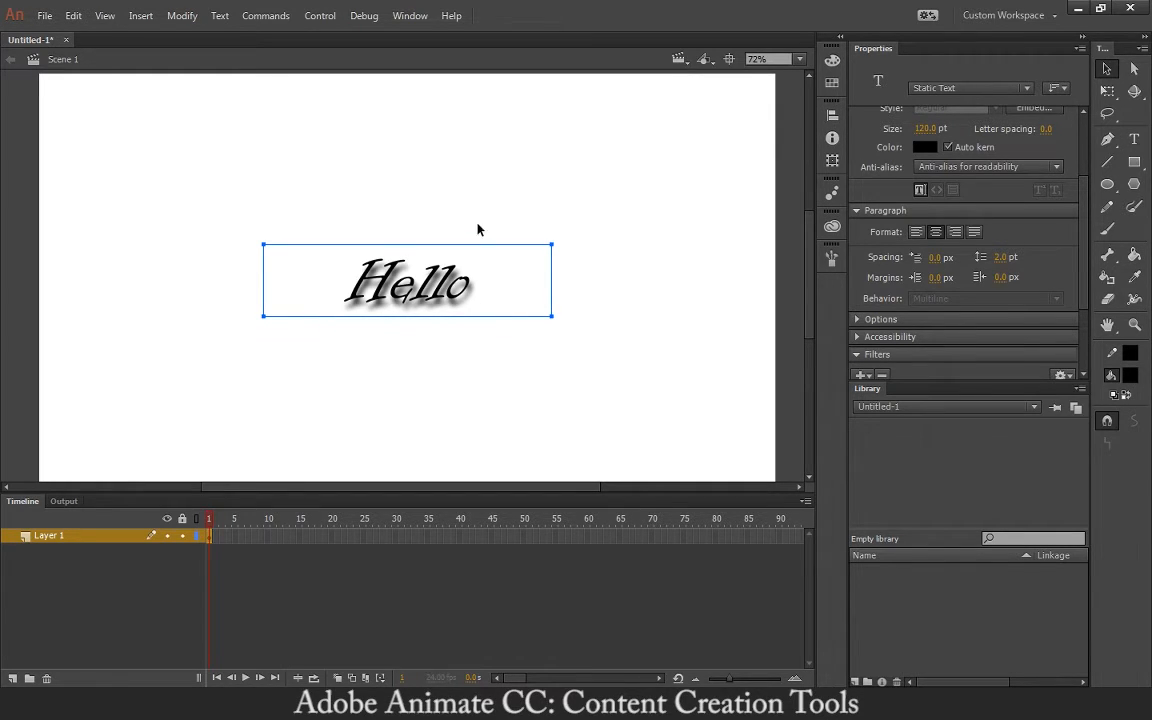
- Draw a solid, uniform-width horizontal line beneath Hello with the Line tool
left_click(1109, 164)
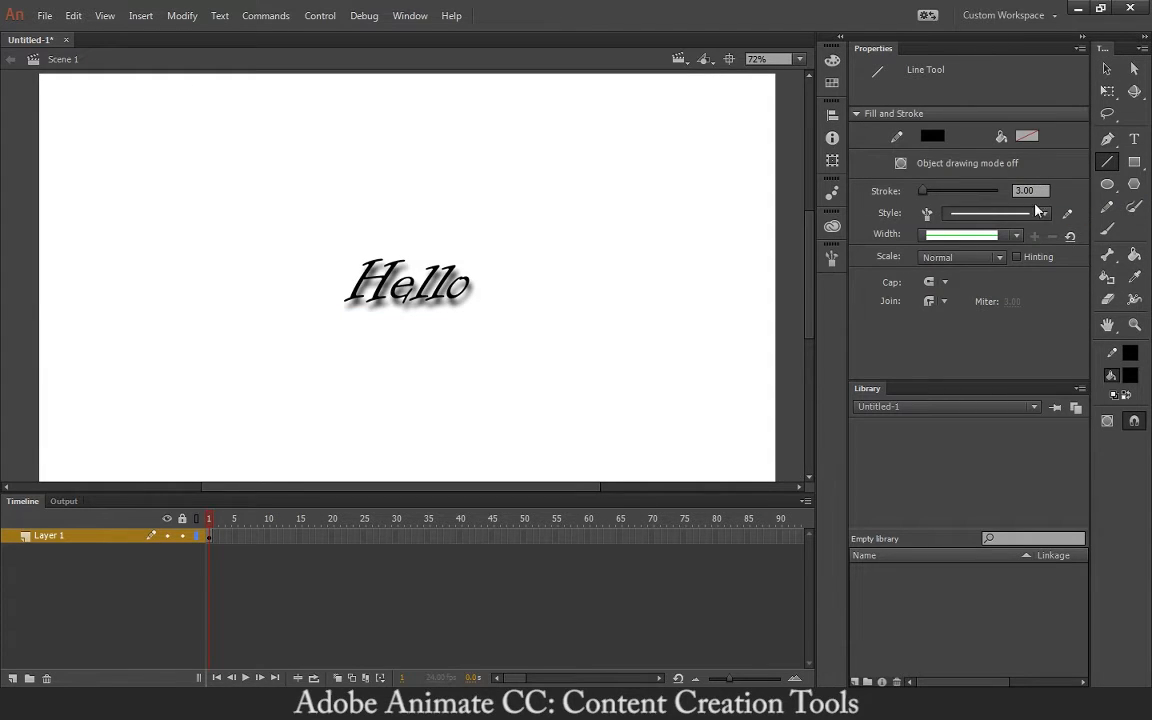
left_click(1006, 216)
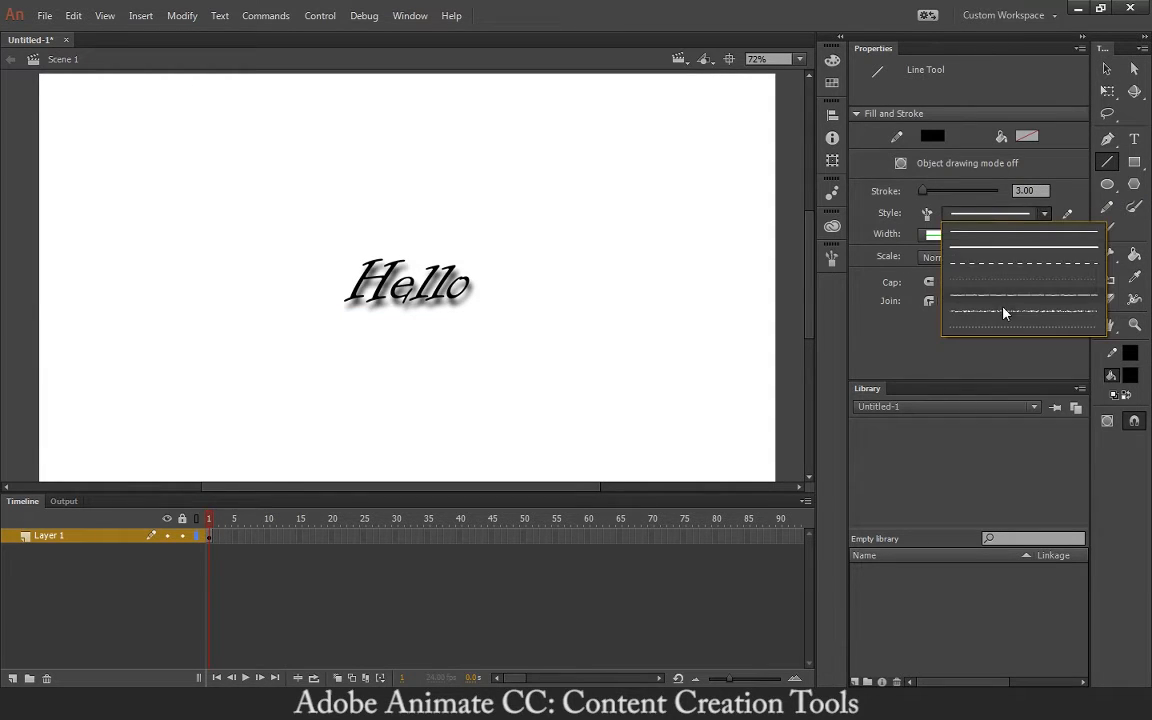
left_click(1010, 265)
left_click(1003, 214)
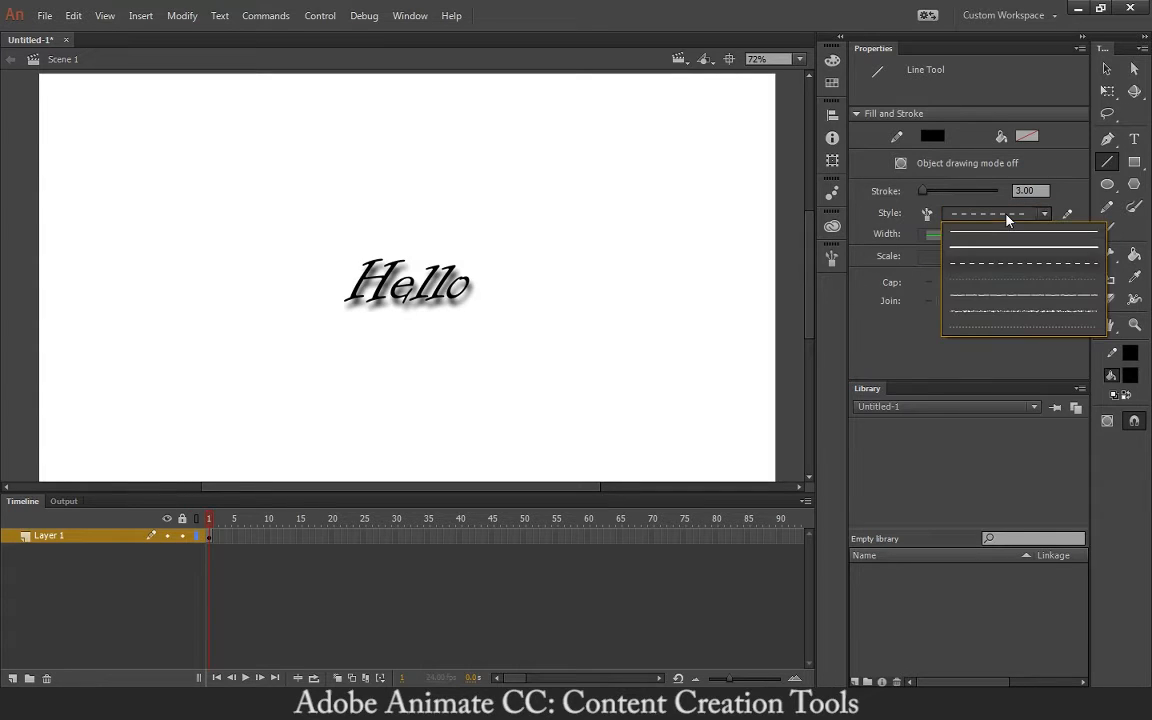
left_click(981, 246)
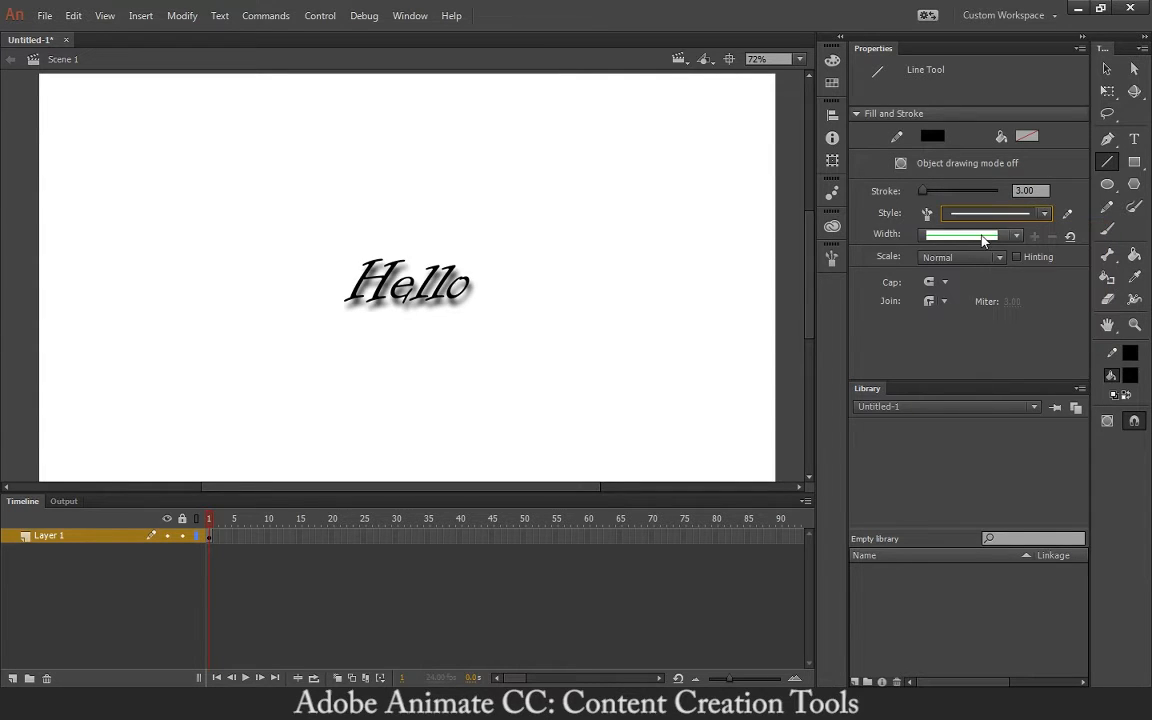
left_click(1006, 236)
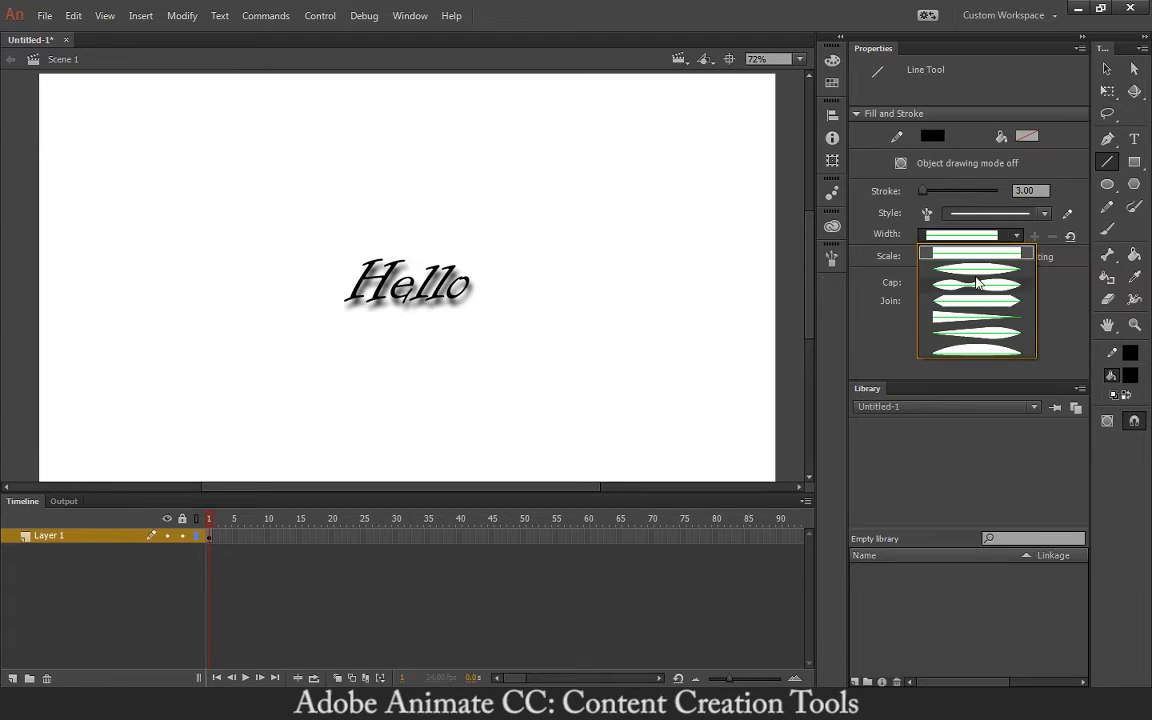
left_click(1006, 236)
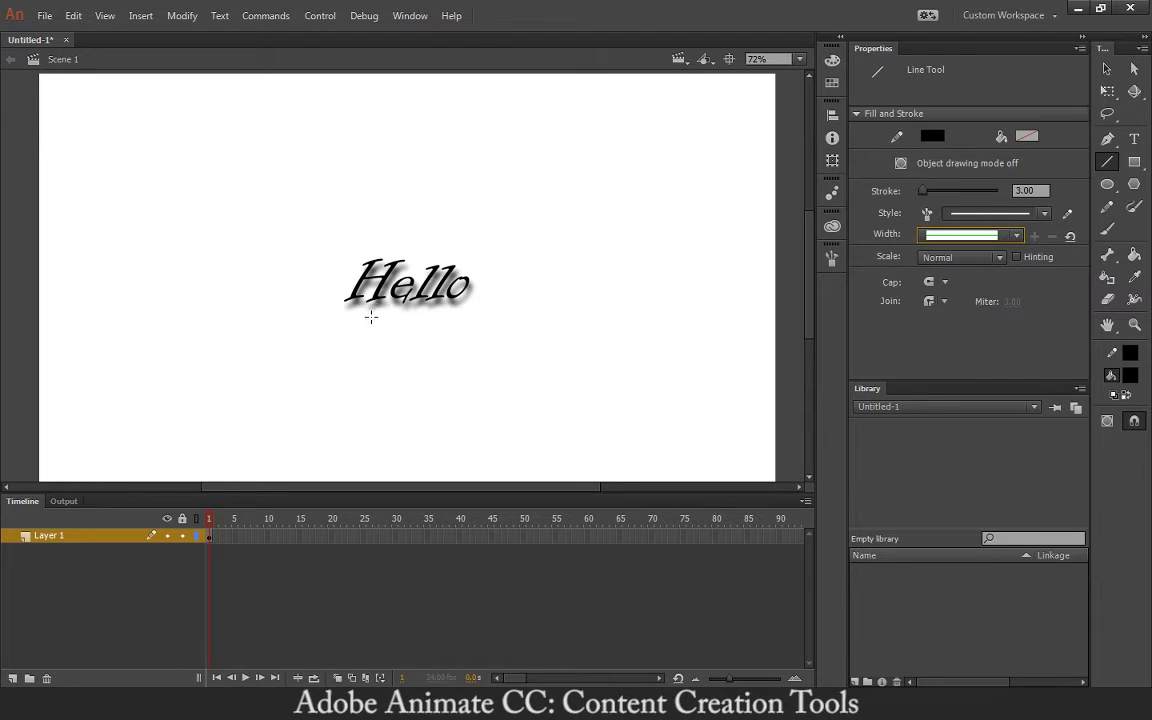
left_click_drag(313, 318, 493, 318)
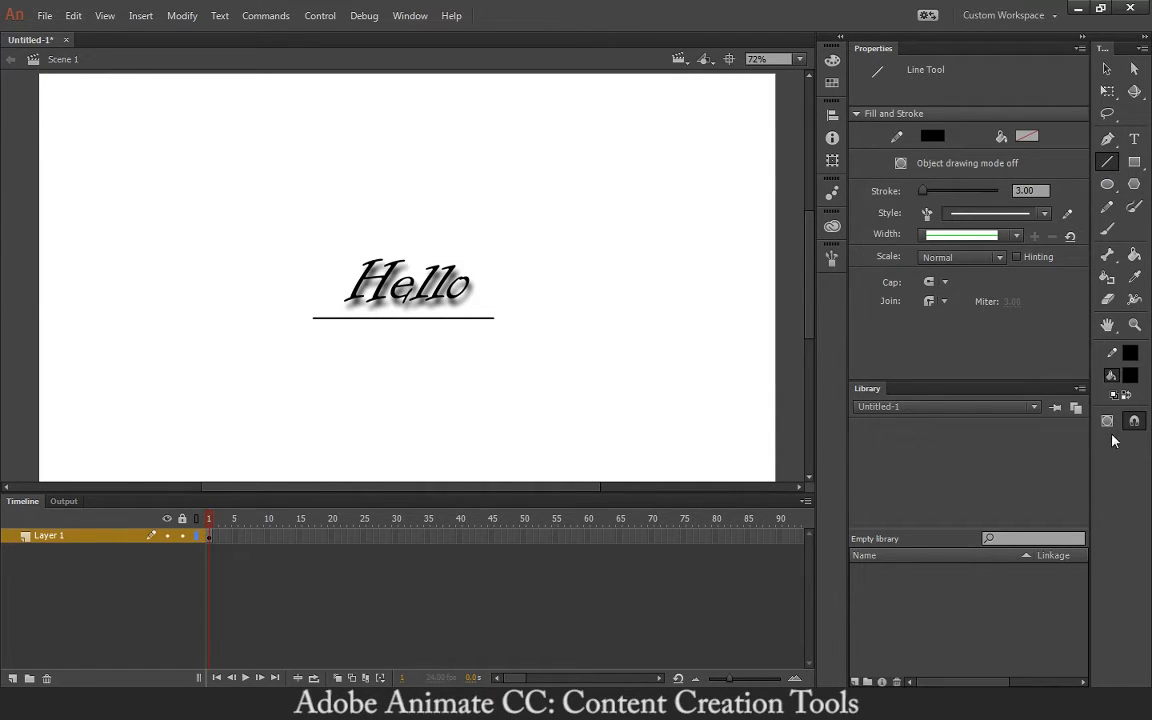
- Choose the plain Rectangle Tool rather than Rectangle Primitive from the rectangle flyout
left_click(1134, 165)
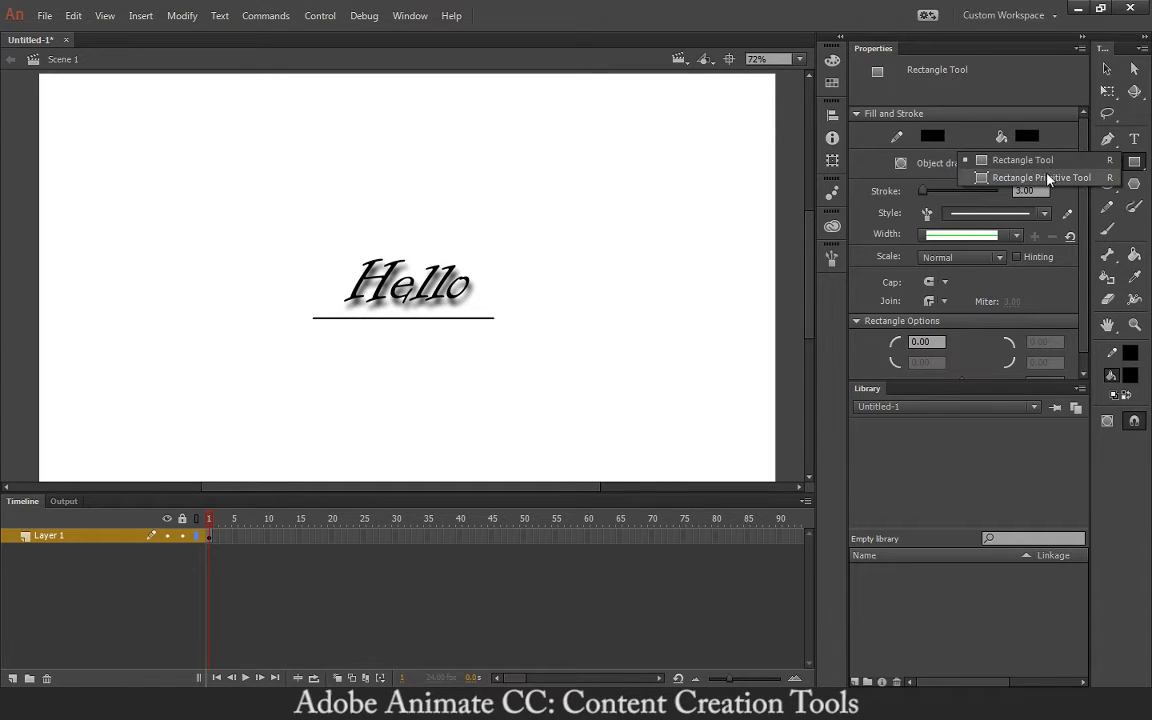
left_click(1072, 177)
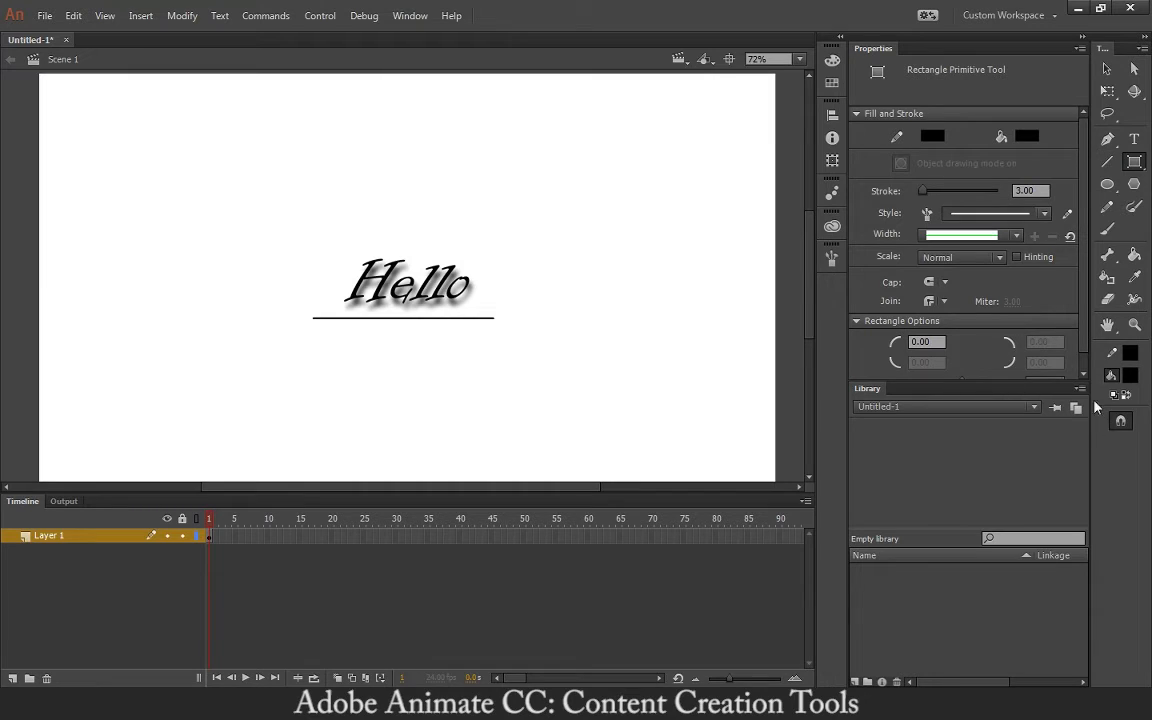
left_click(1134, 161)
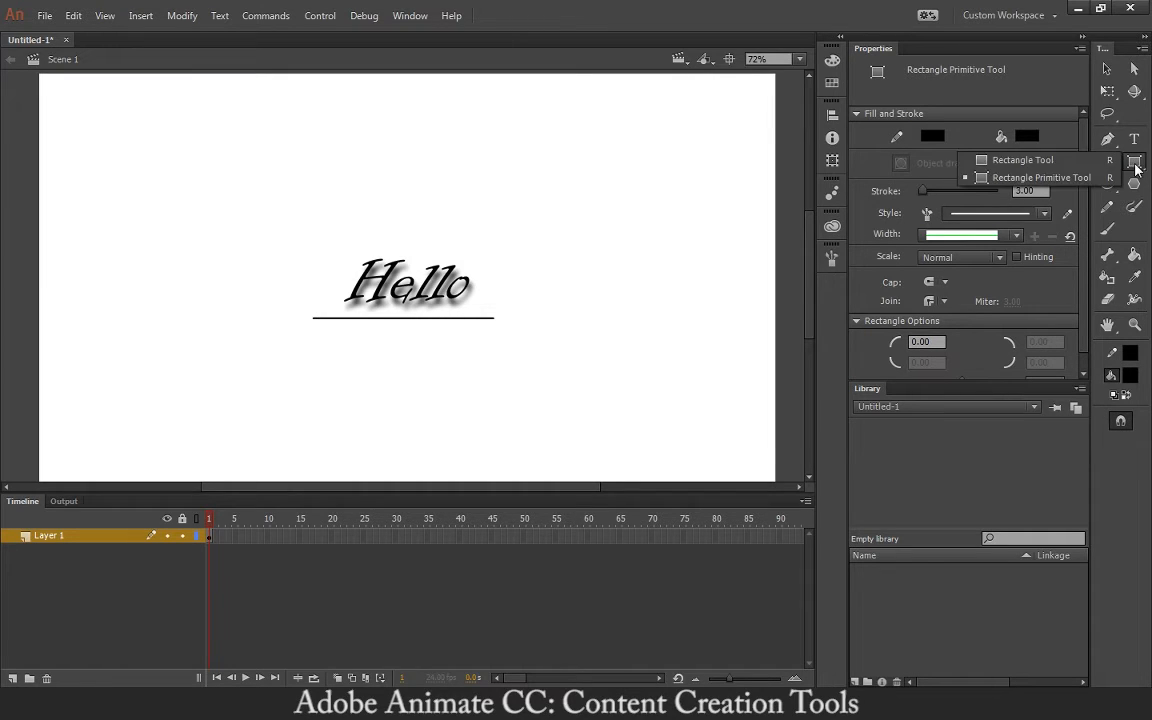
left_click(1068, 163)
left_click(1134, 162)
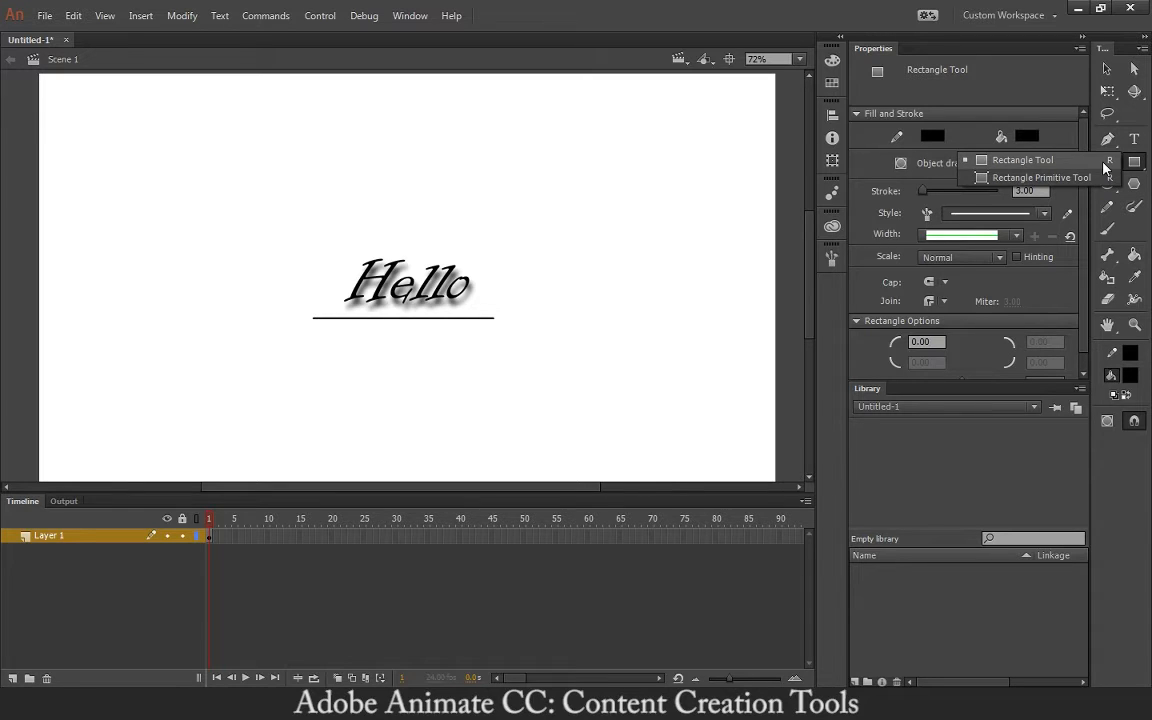
left_click(1106, 168)
left_click(1134, 161)
left_click(1106, 163)
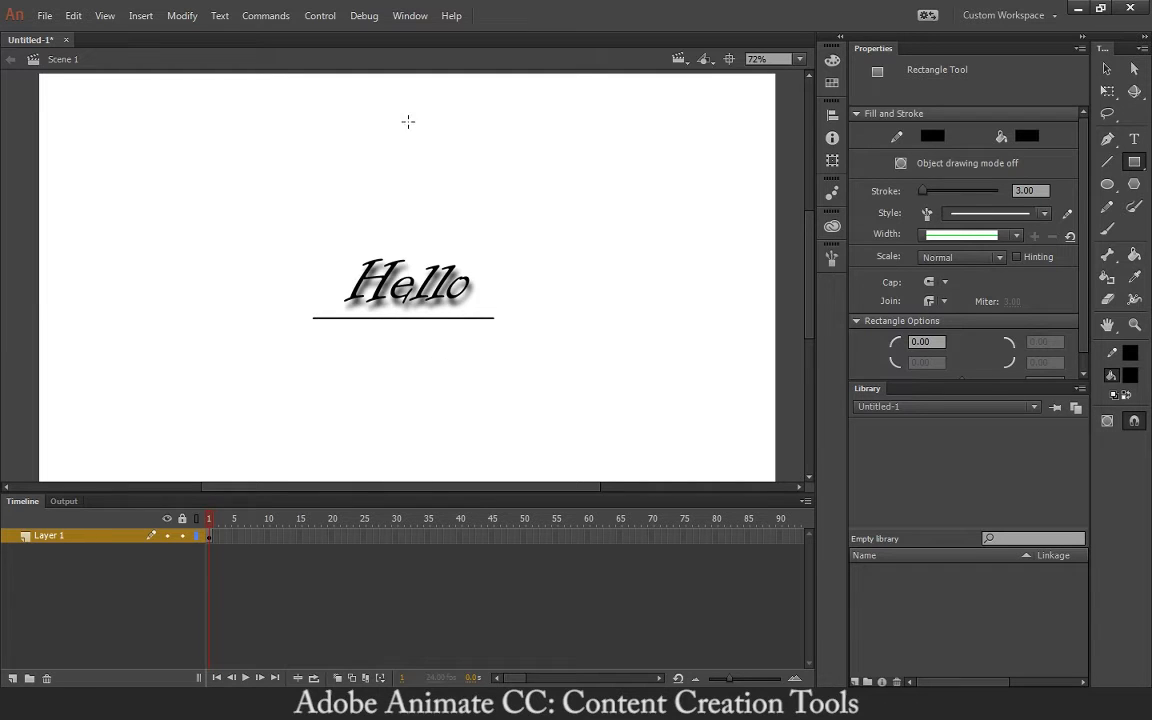
- Turn on Object Drawing mode and draw a black rectangle below right of Hello
left_click(1103, 422)
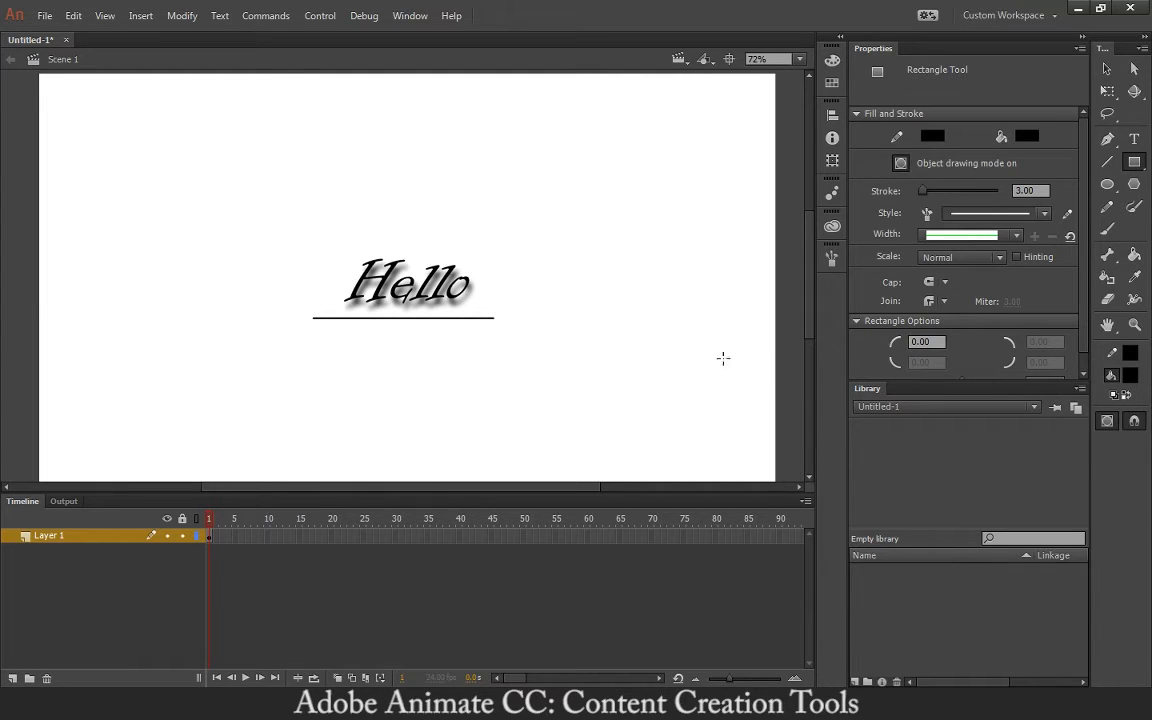
left_click_drag(1134, 161, 1077, 188)
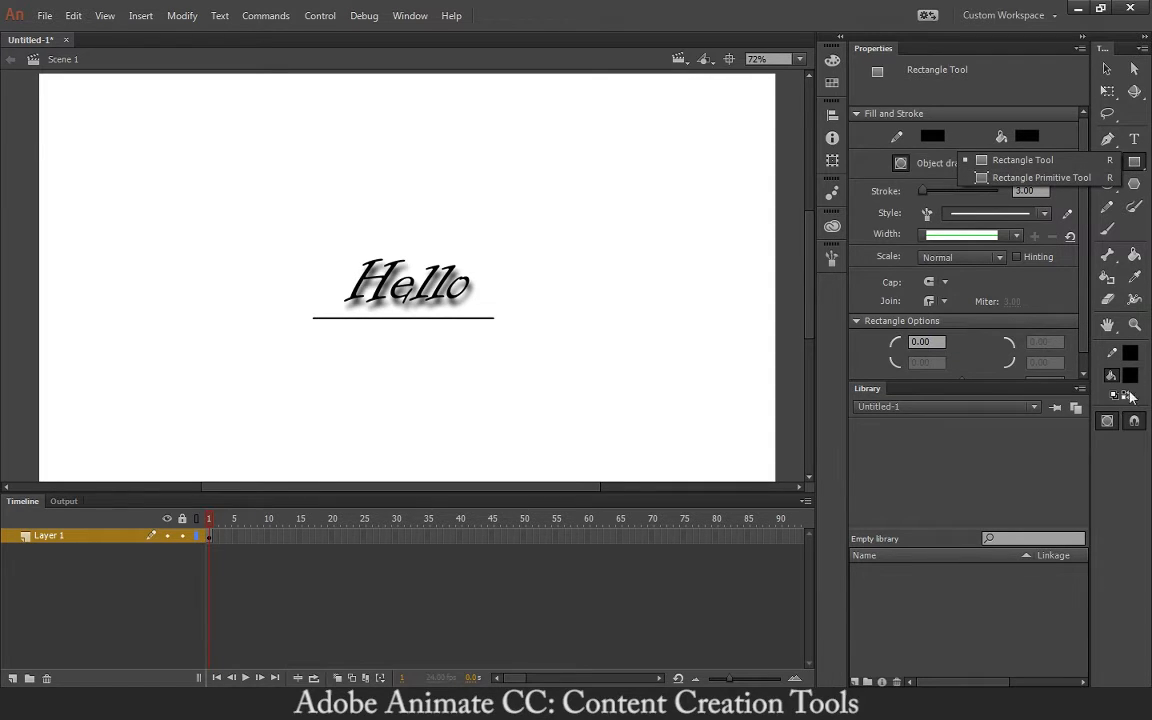
left_click(433, 347)
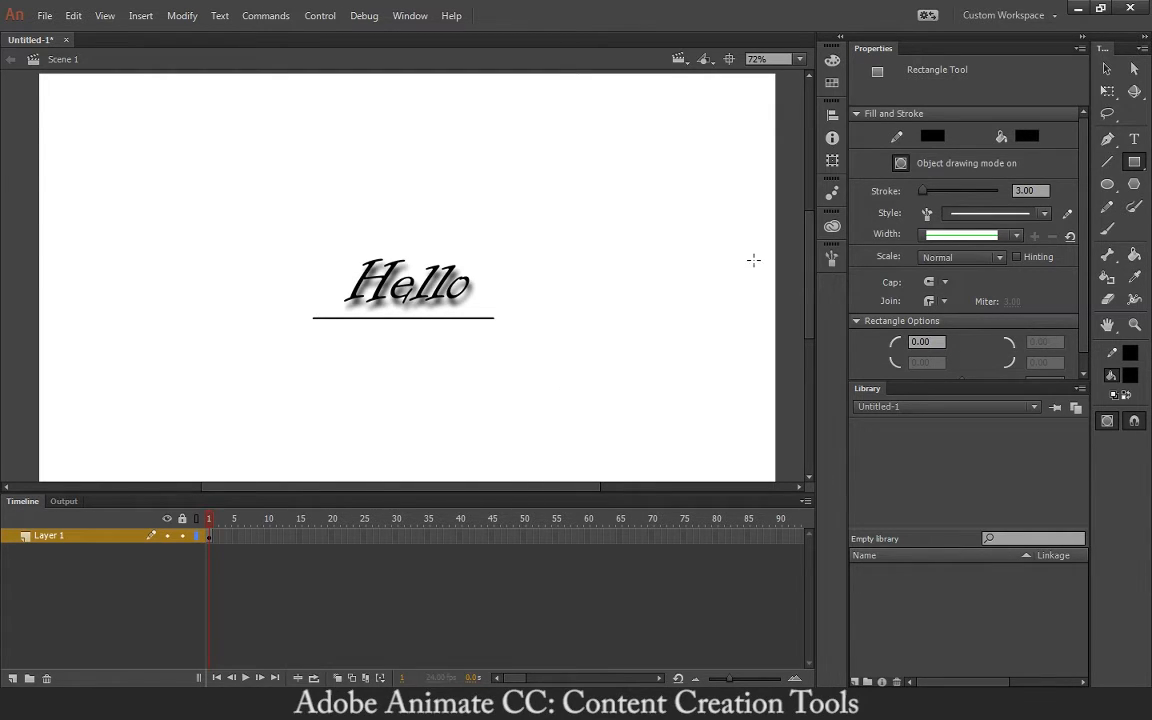
left_click_drag(568, 344, 655, 417)
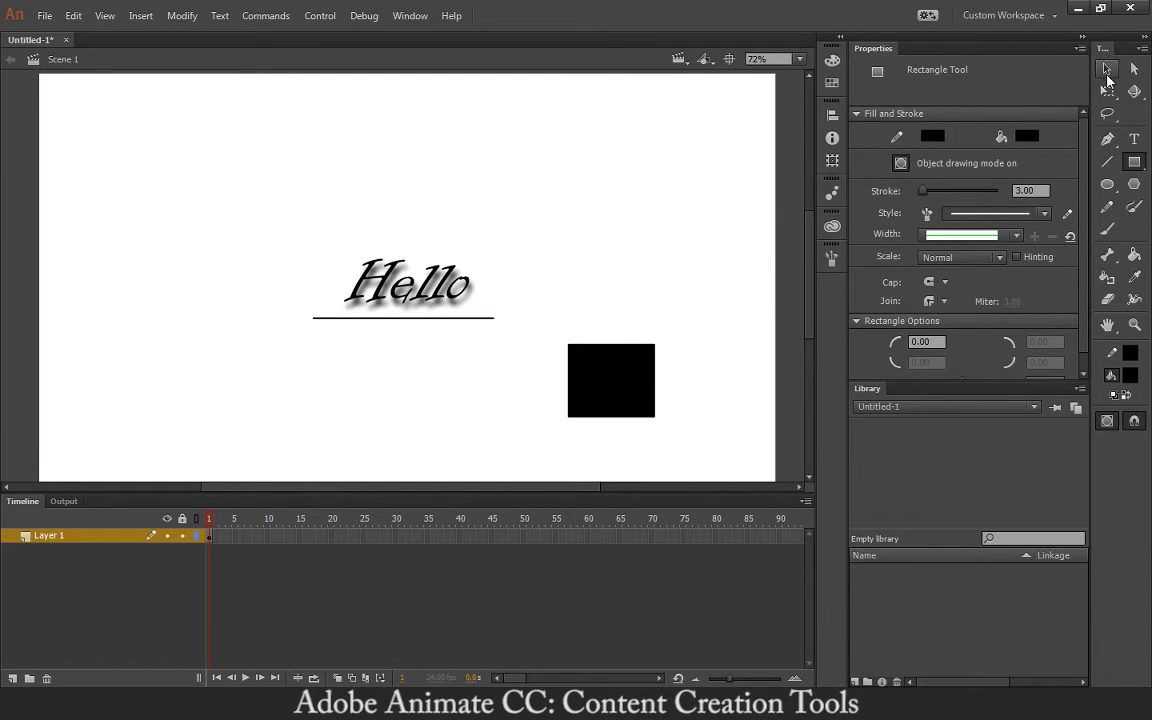
- Bend the rectangle's top edge into a dome, undo it, then delete the rectangle
key("v")
left_click(628, 378)
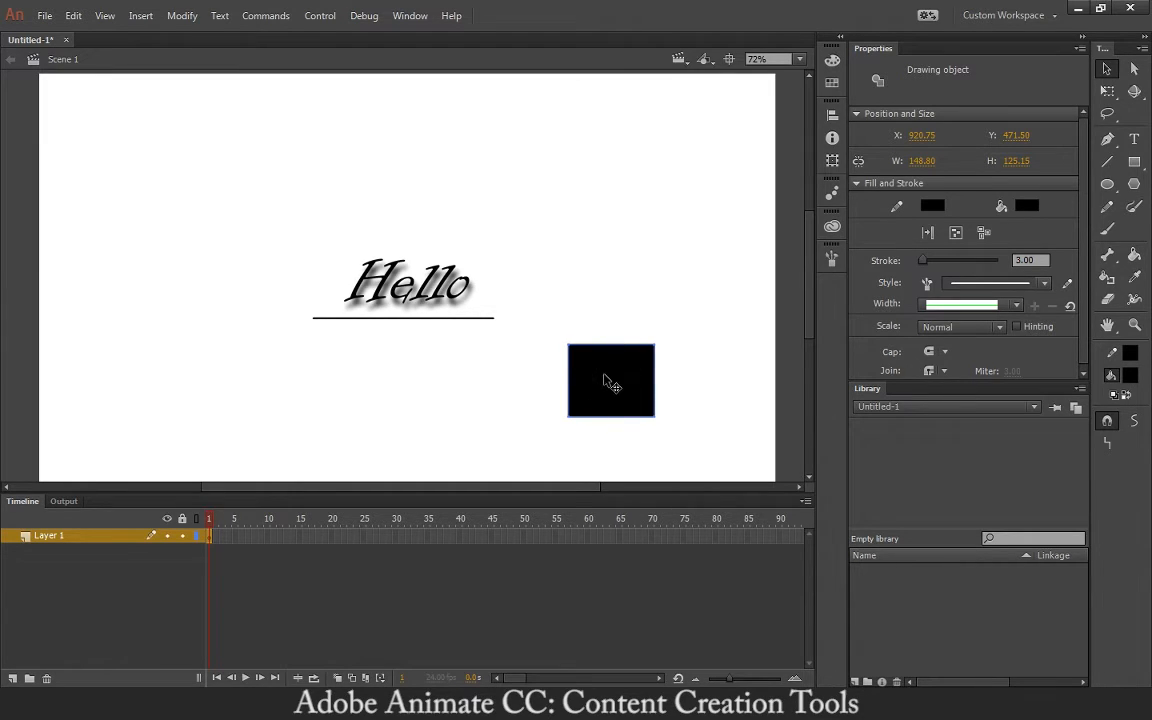
double_click(609, 380)
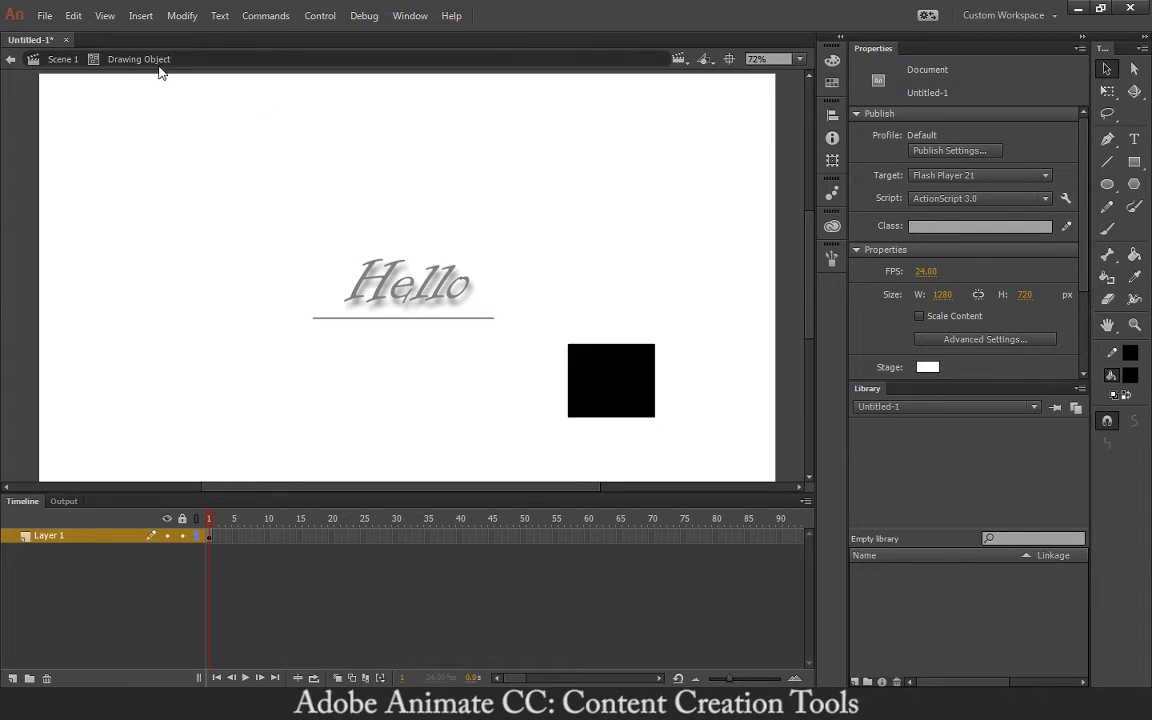
left_click_drag(627, 345, 652, 345)
key("ctrl+z")
left_click(58, 59)
left_click(678, 355)
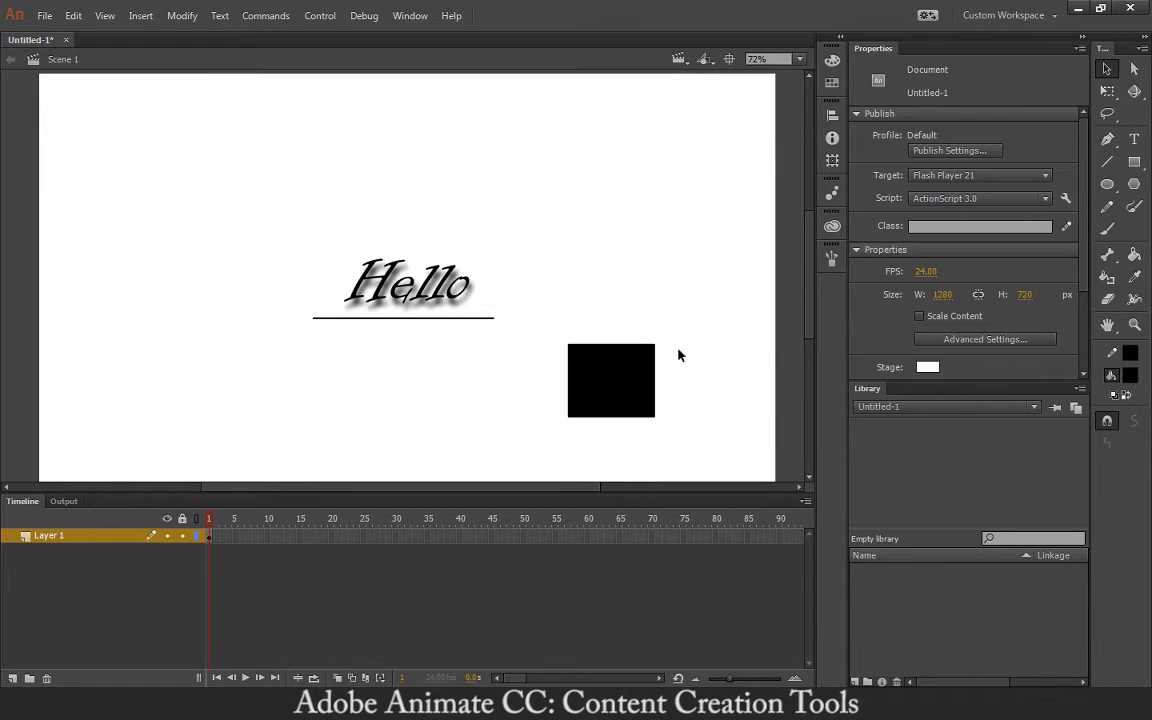
left_click(632, 383)
key("Delete")
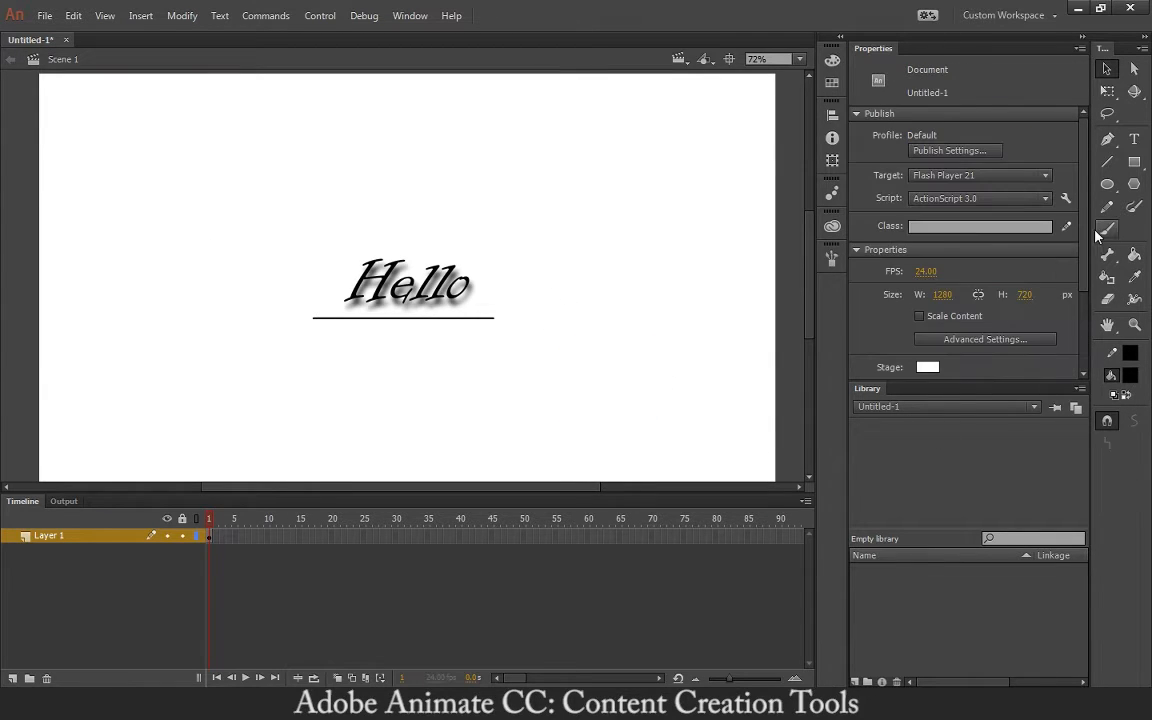
- Redraw a black square right of Hello, arch its top, undo, and delete it
left_click(1134, 162)
left_click(1022, 160)
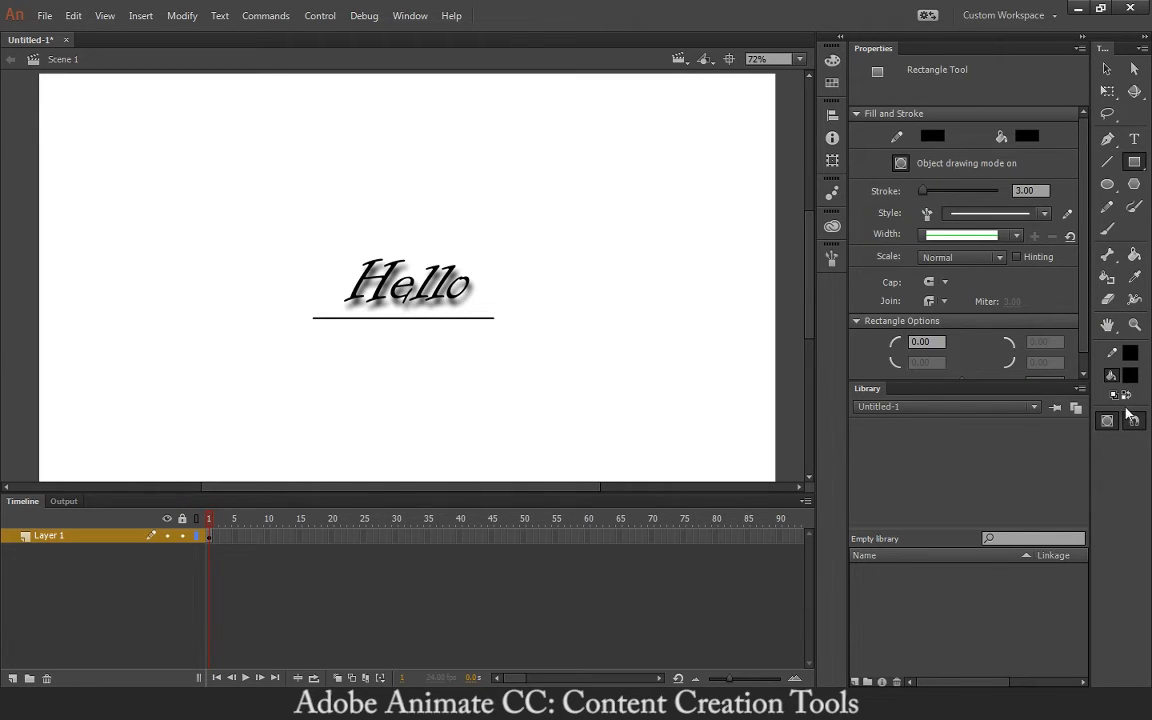
left_click_drag(581, 305, 654, 377)
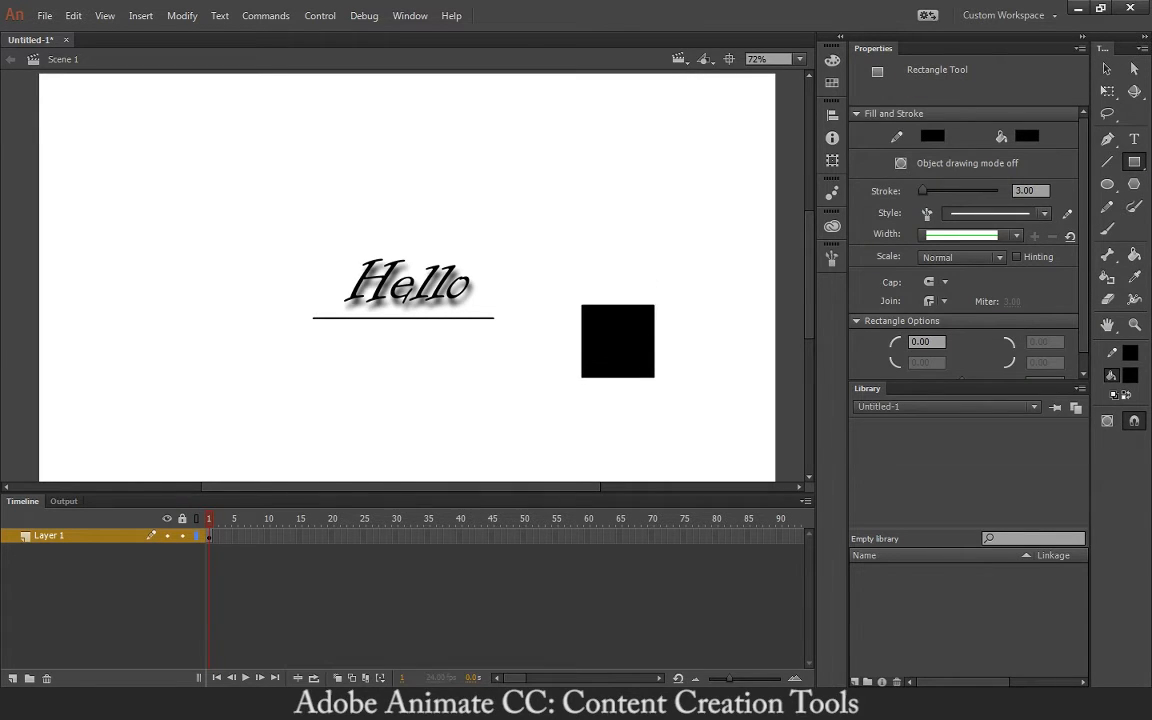
left_click(1107, 68)
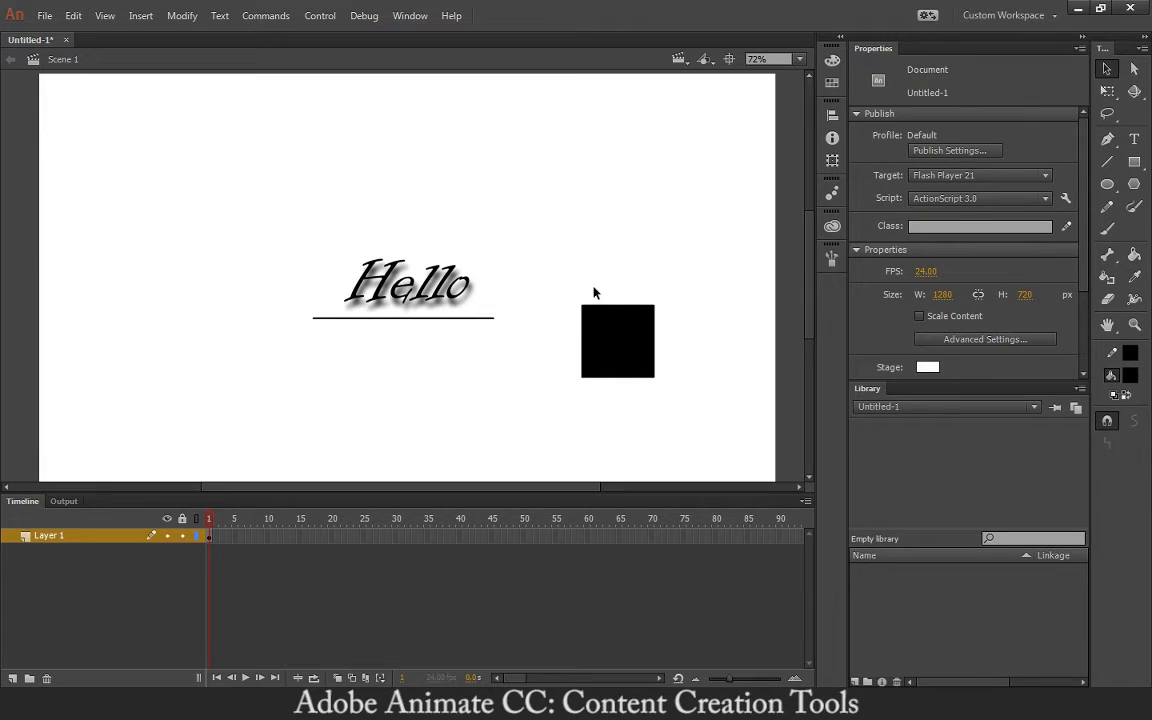
left_click_drag(618, 310, 606, 265)
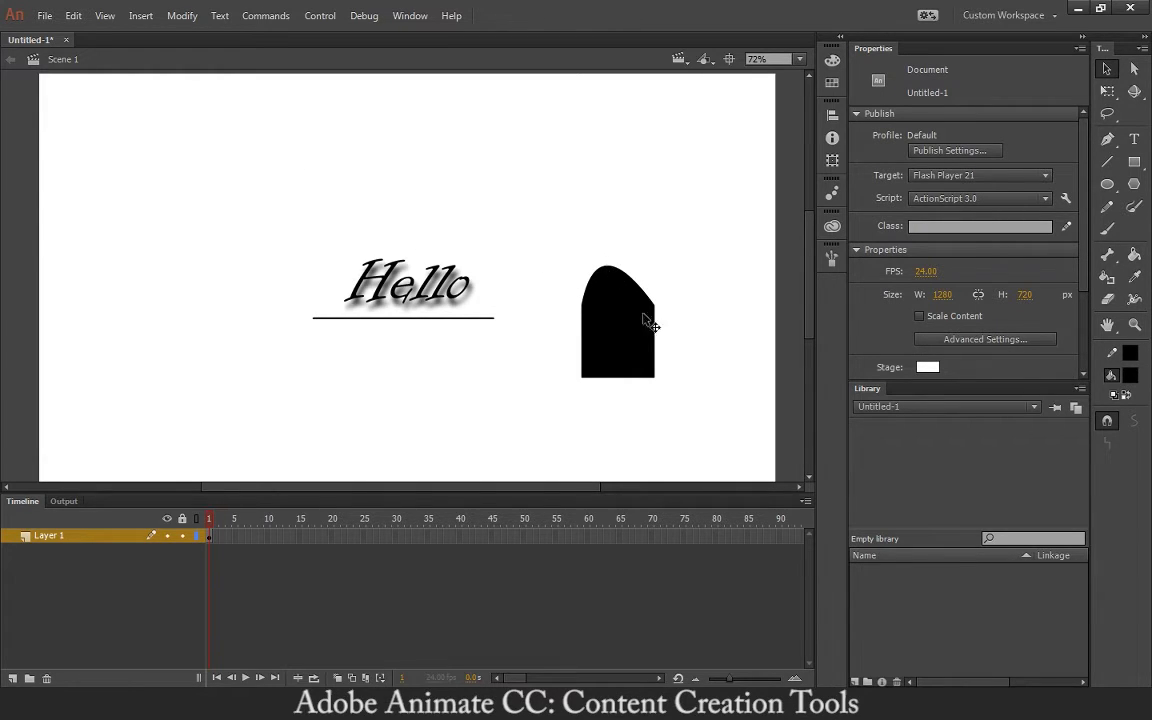
key("ctrl+z")
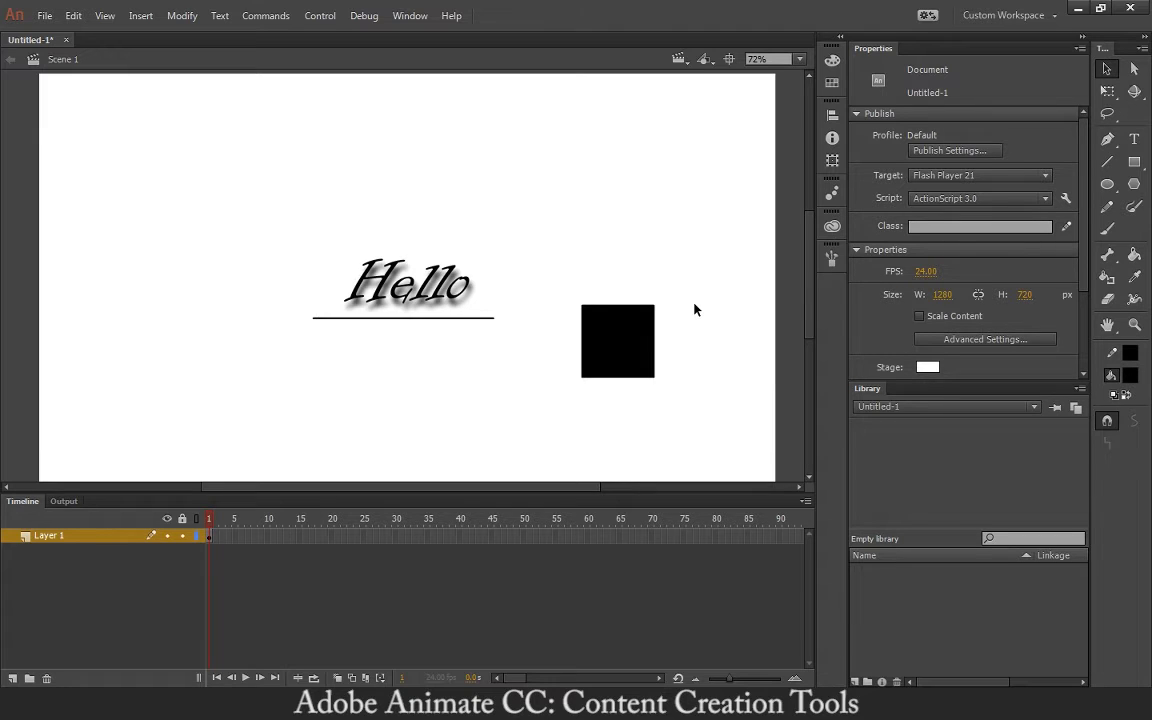
left_click_drag(572, 288, 707, 404)
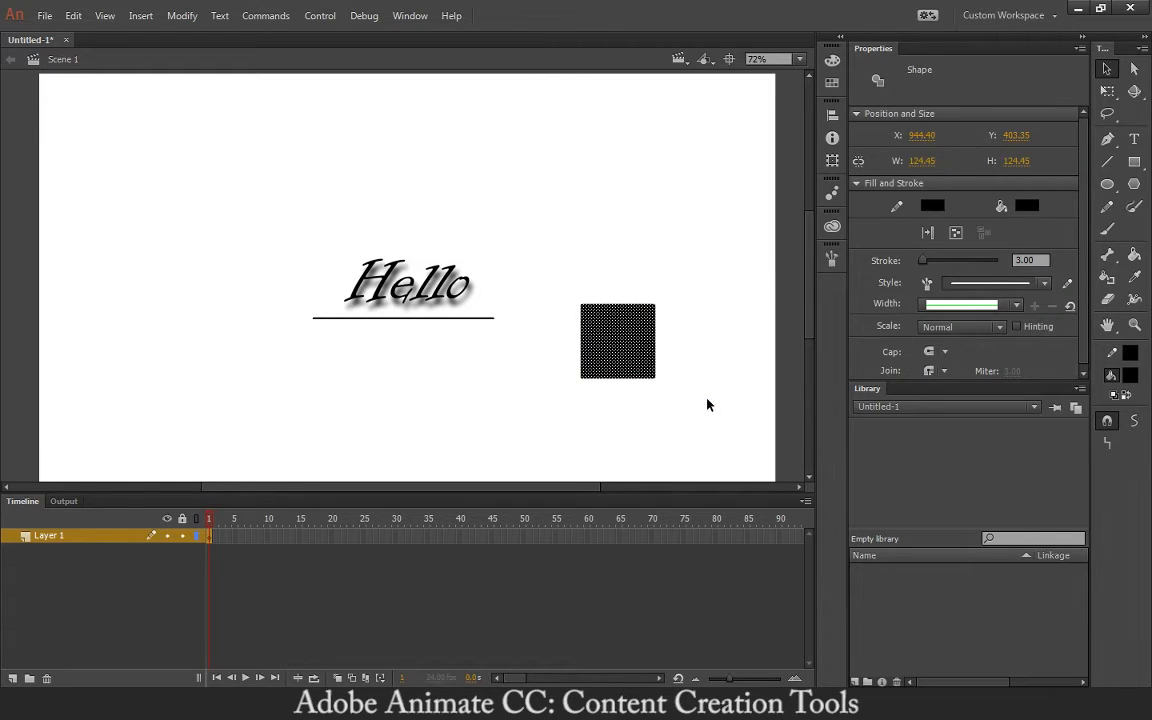
key("Delete")
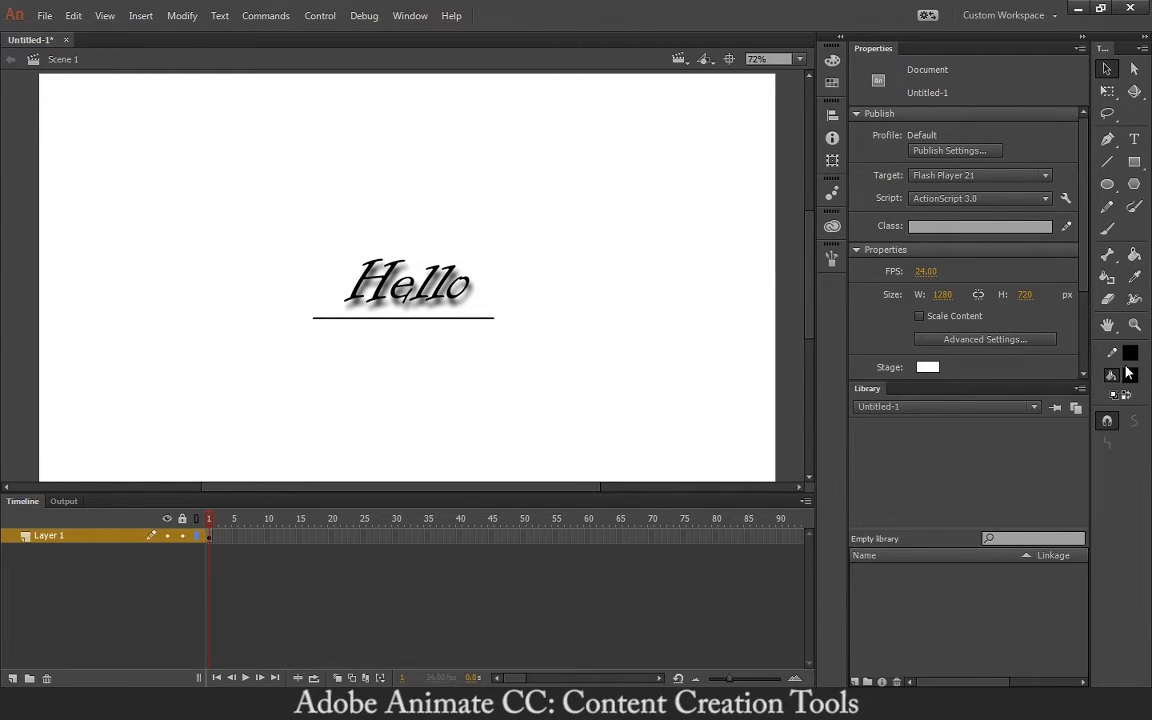
- With the Oval Tool and a blue fill, draw a blue circle upper right of Hello
left_click(1113, 187)
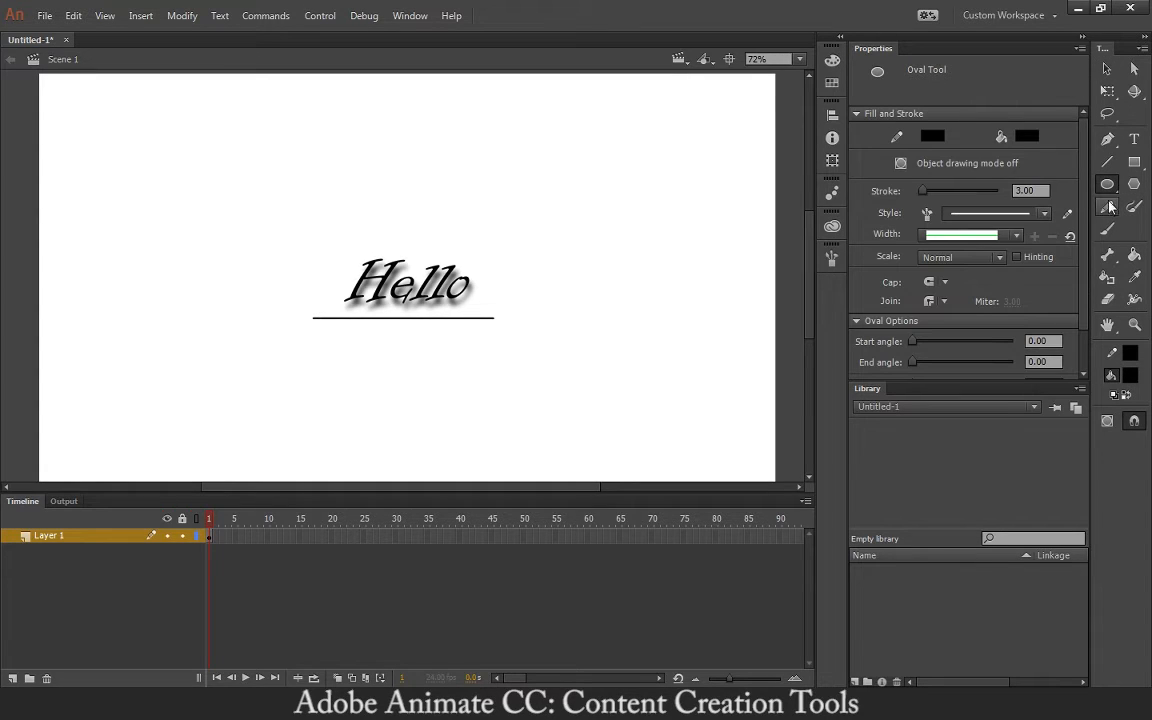
left_click(1112, 188)
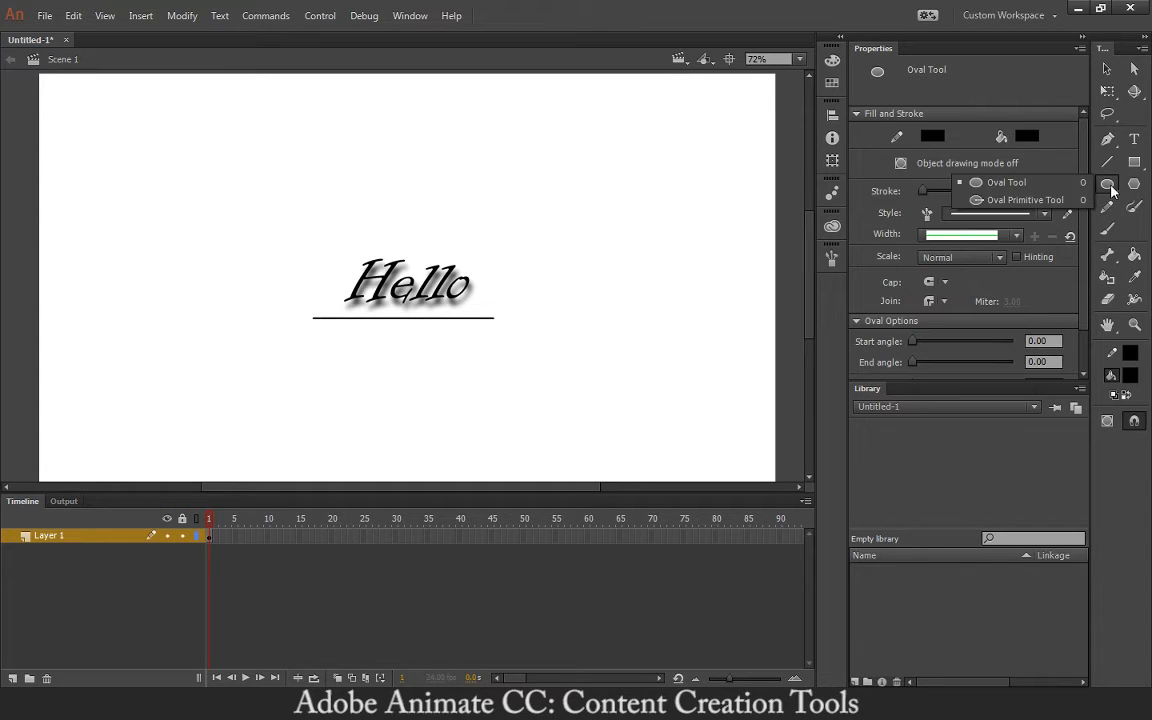
left_click(1025, 182)
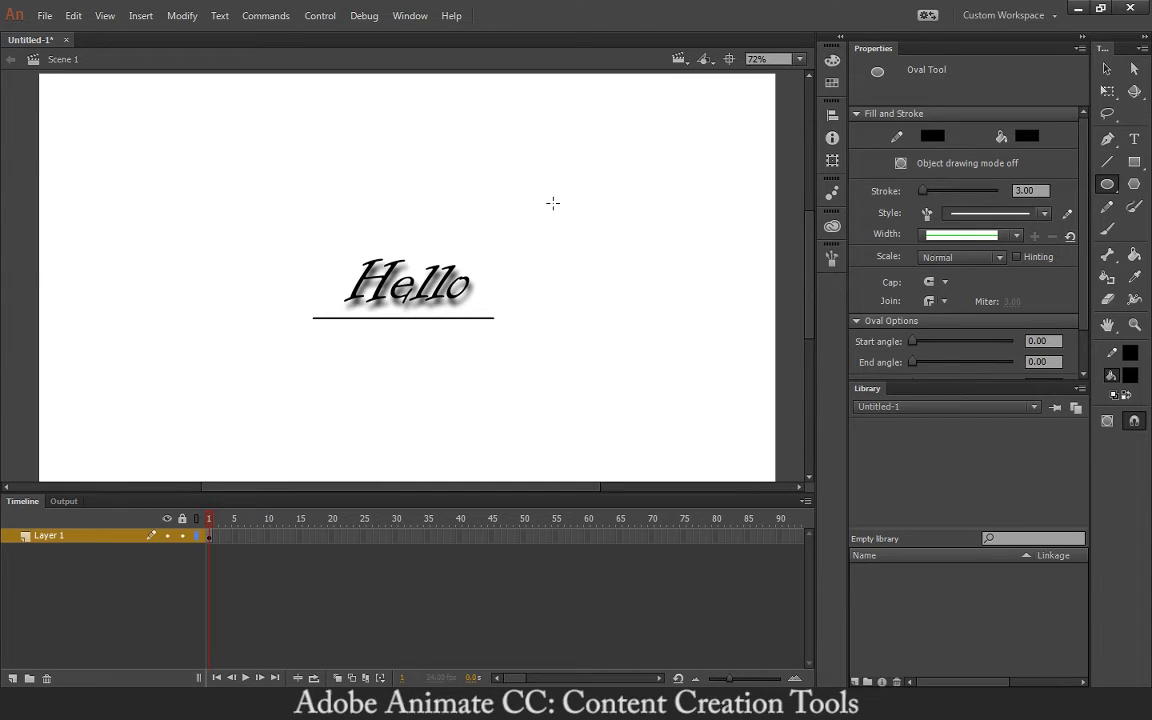
left_click_drag(500, 170, 663, 222)
key("ctrl+z")
left_click(1131, 378)
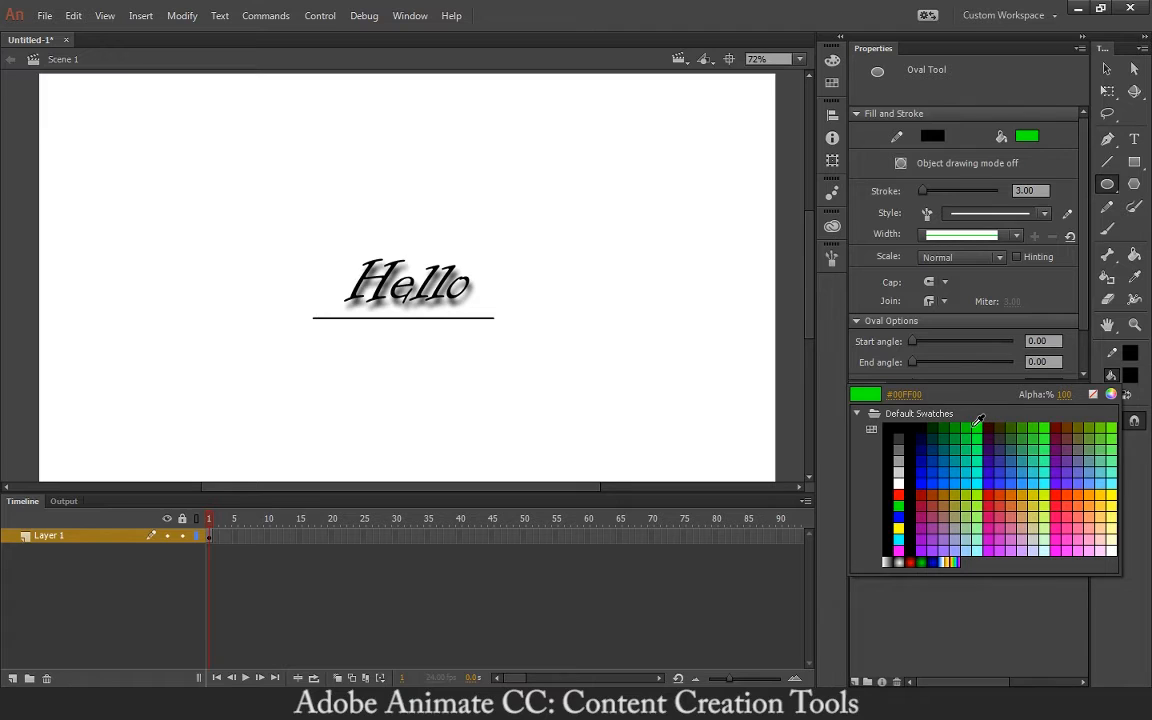
left_click(898, 517)
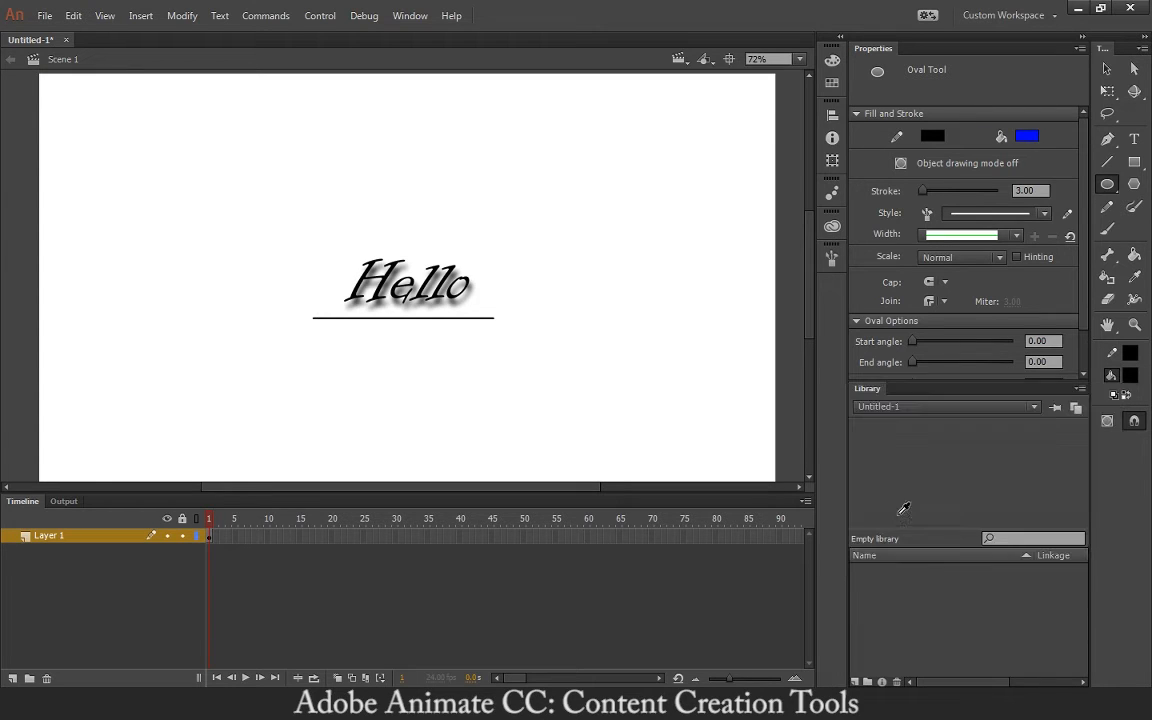
mouse_move(573, 168)
left_mouse_down()
mouse_move(645, 253)
mouse_move(679, 273)
left_mouse_up()
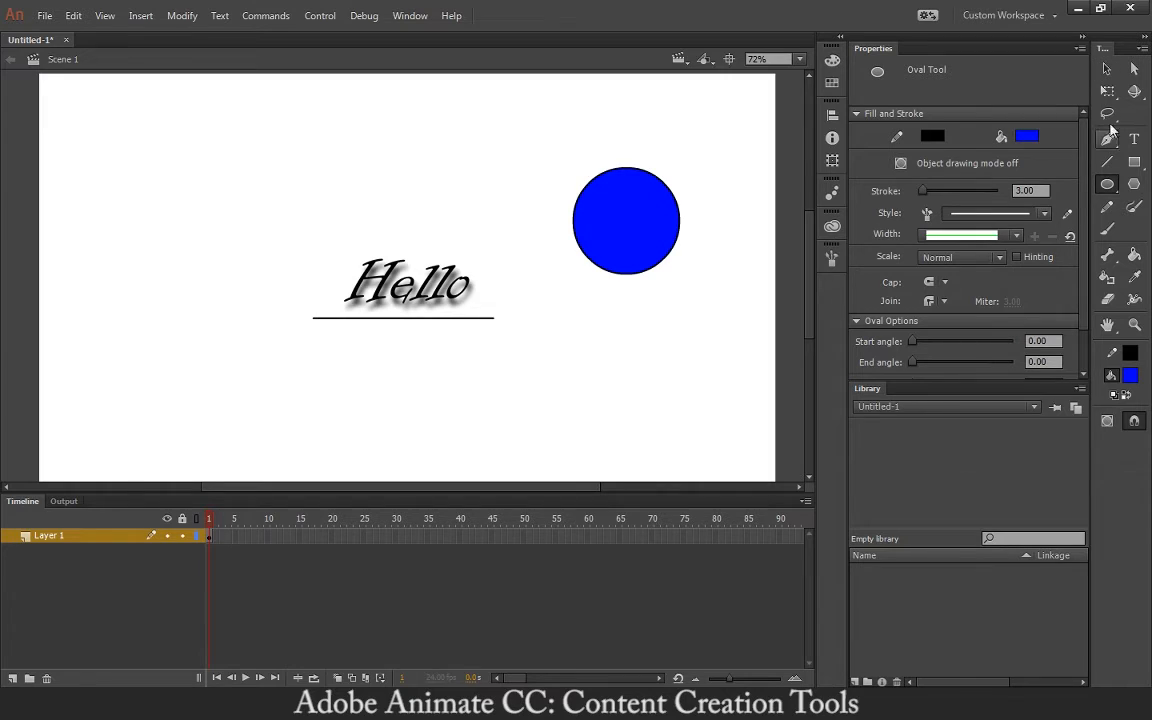
- Draw a smaller blue circle above Hello and a blue pentagon at the stage's top-left
left_click_drag(450, 128, 527, 203)
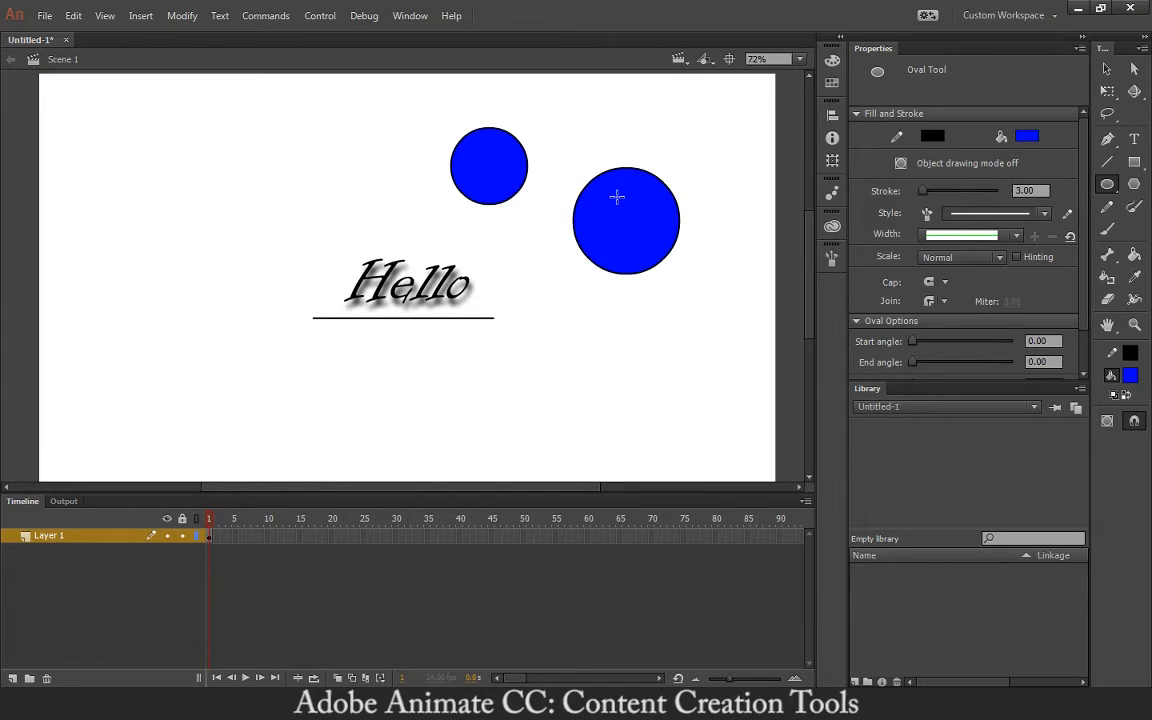
left_click(1136, 186)
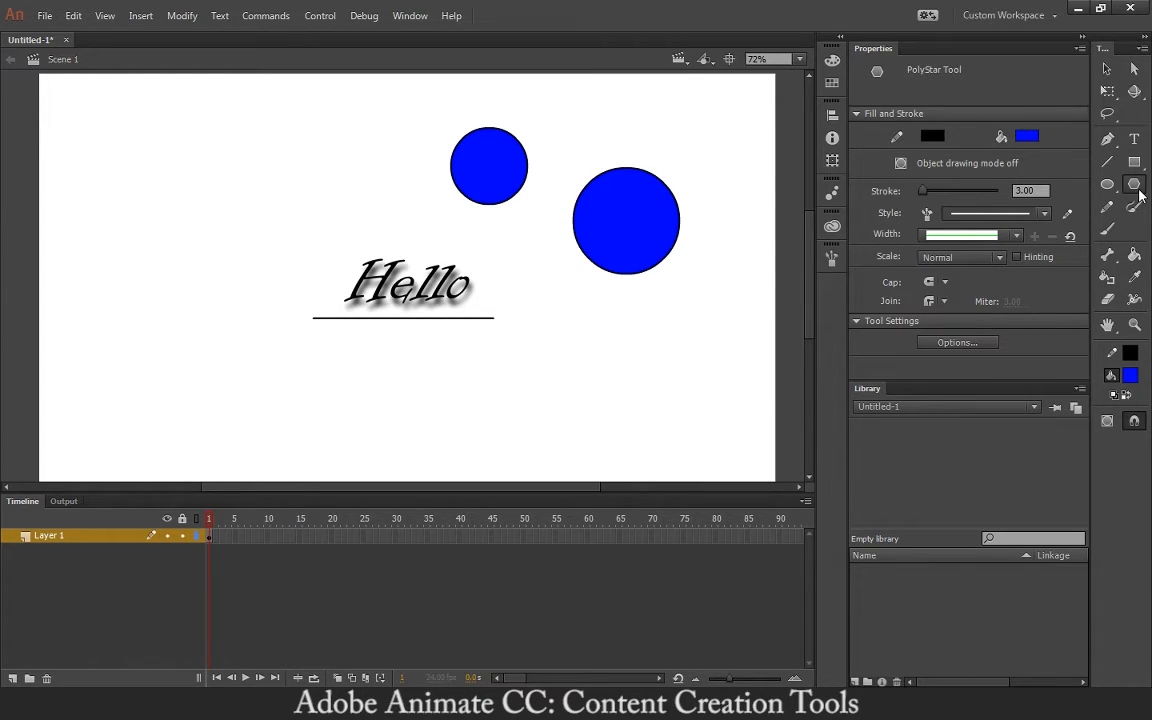
left_click_drag(194, 142, 229, 189)
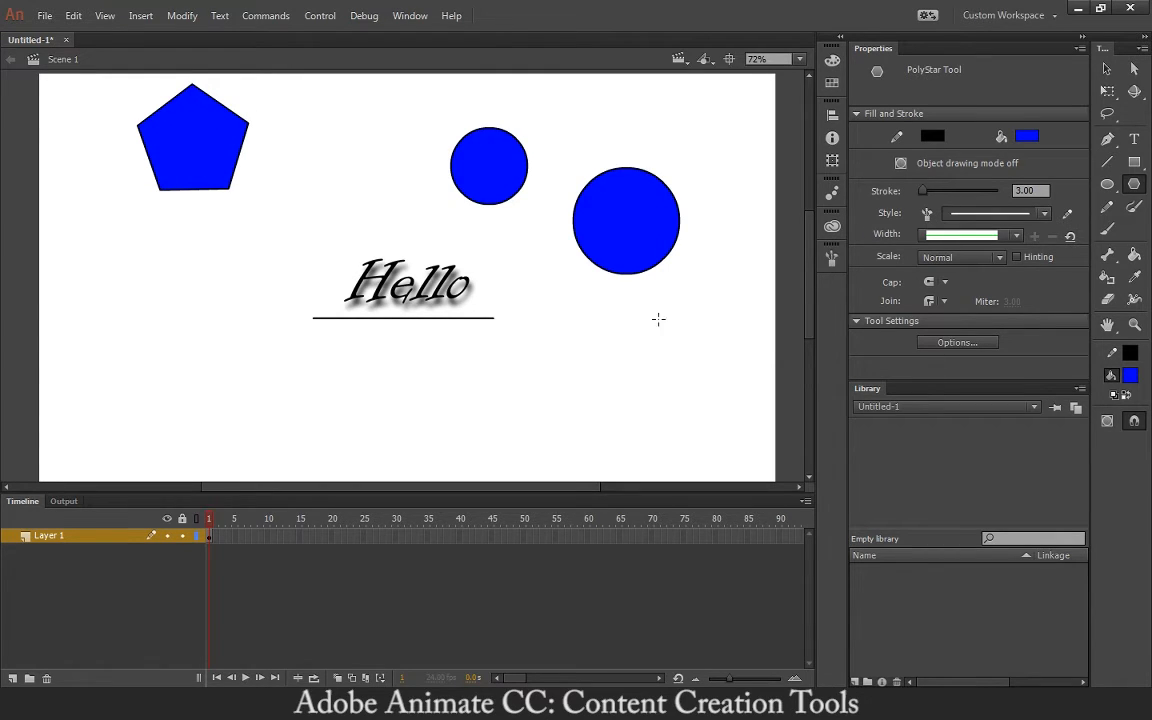
left_click(946, 347)
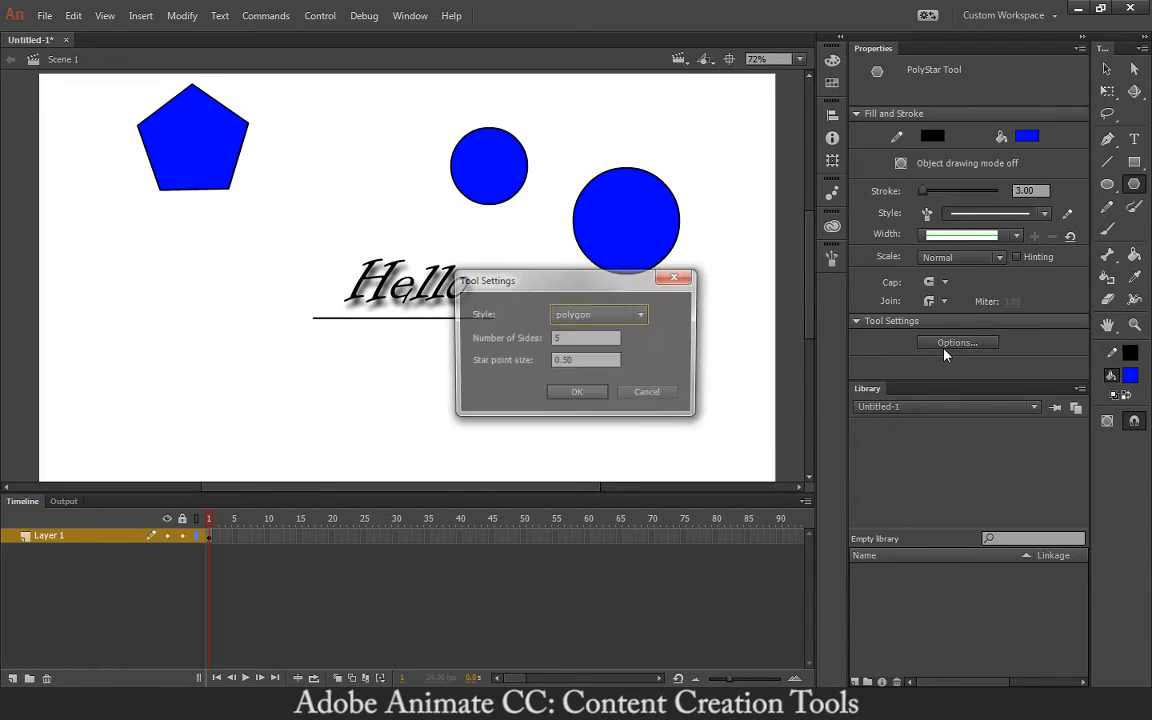
- Set the PolyStar style to star and draw a five-point star left of Hello
left_click(609, 316)
left_click(620, 354)
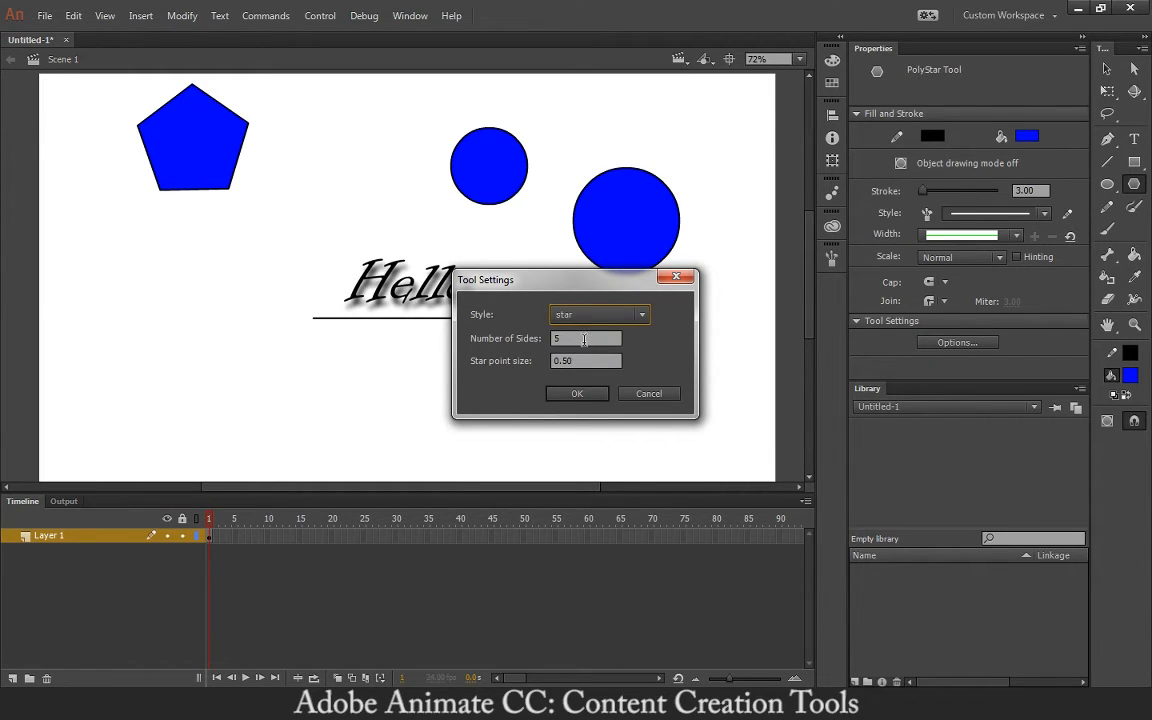
left_click(586, 391)
left_click_drag(168, 294, 210, 345)
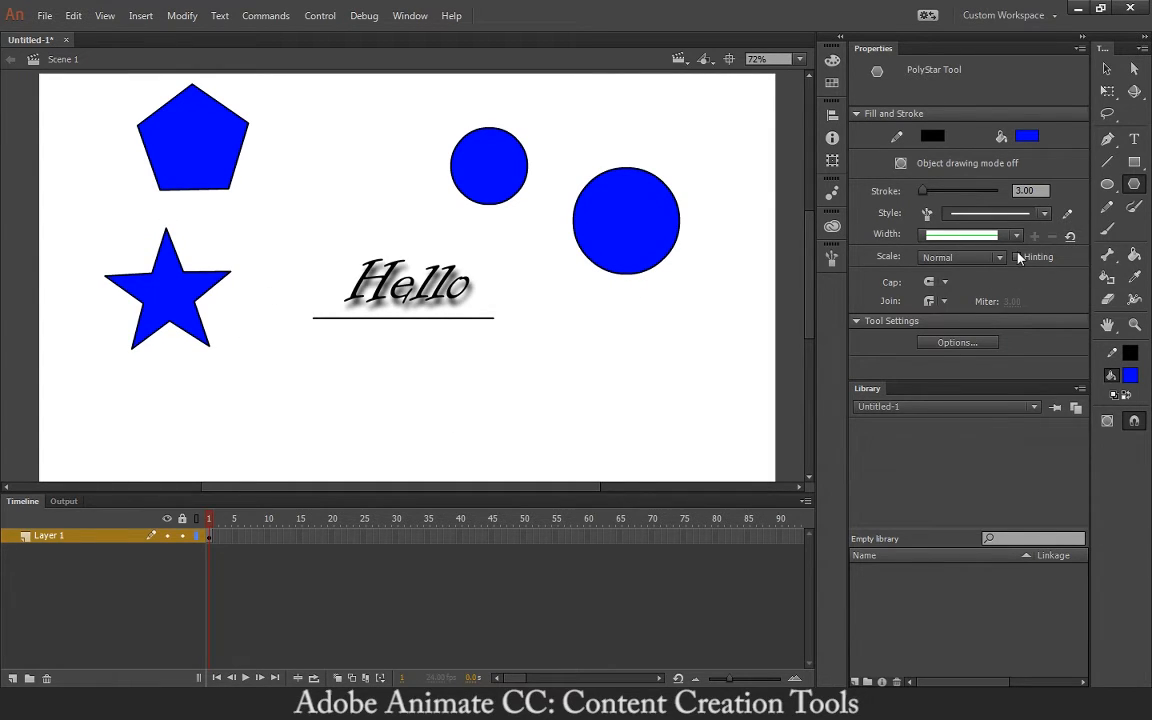
- Switch the PolyStar style back to polygon with 8 sides and draw an octagon below Hello
left_click(975, 344)
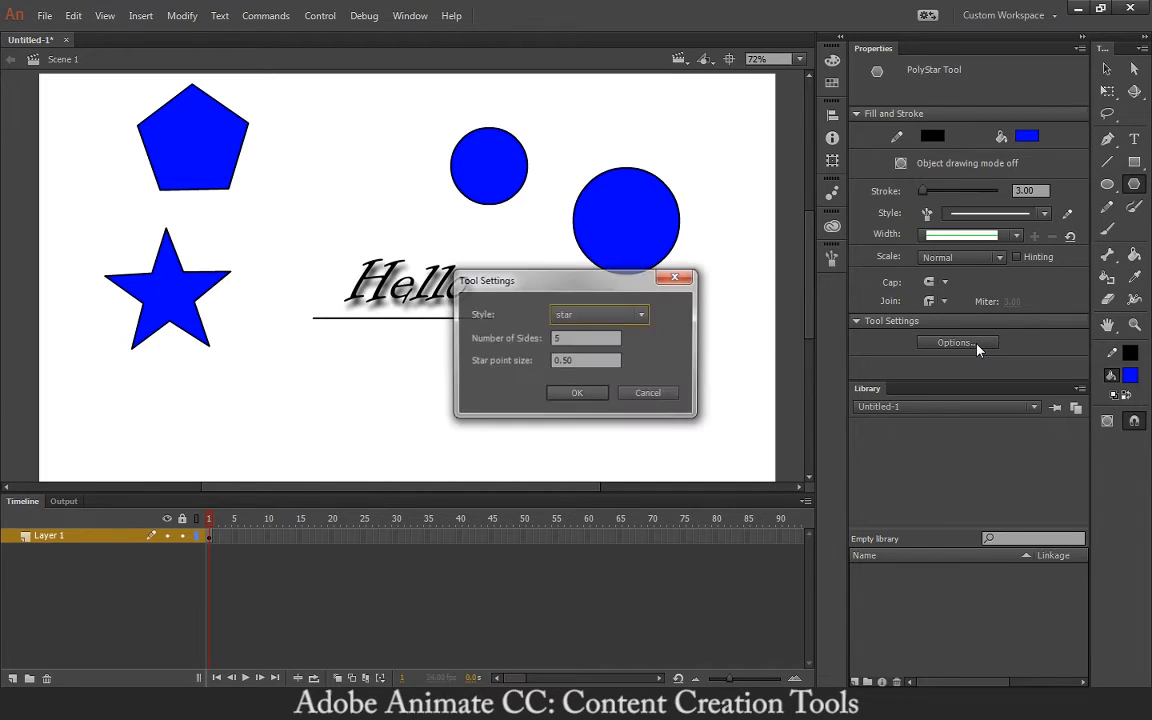
left_click(626, 318)
left_click(630, 337)
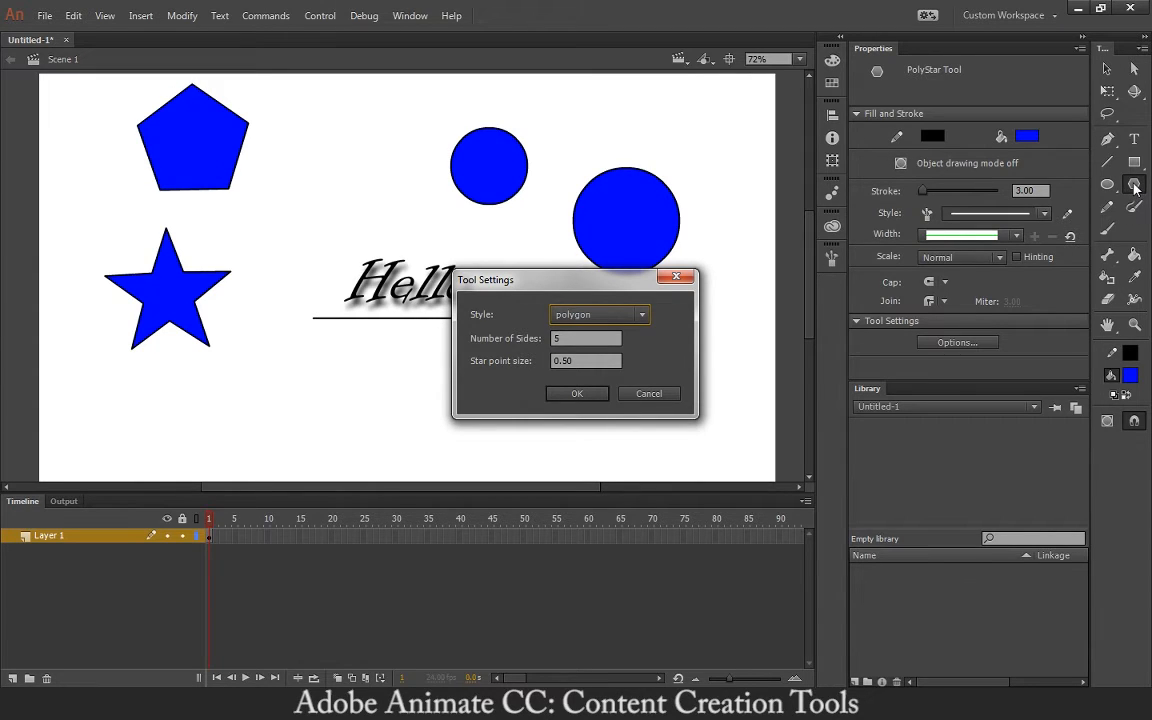
left_click(595, 318)
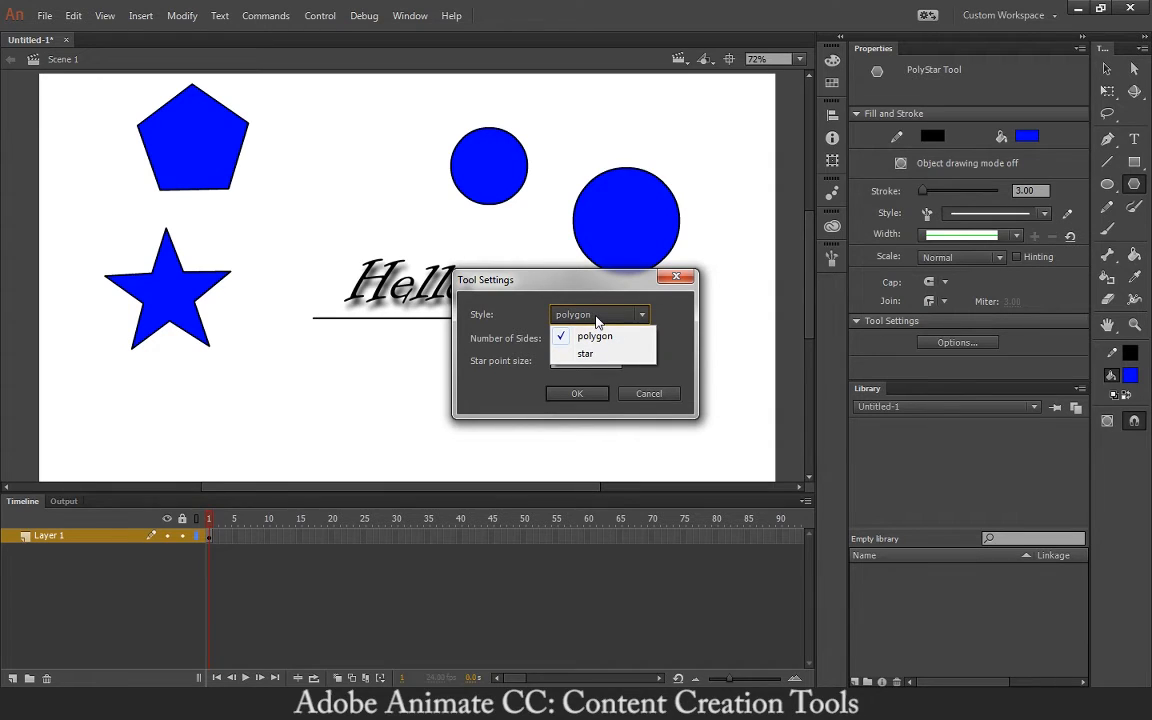
left_click(592, 353)
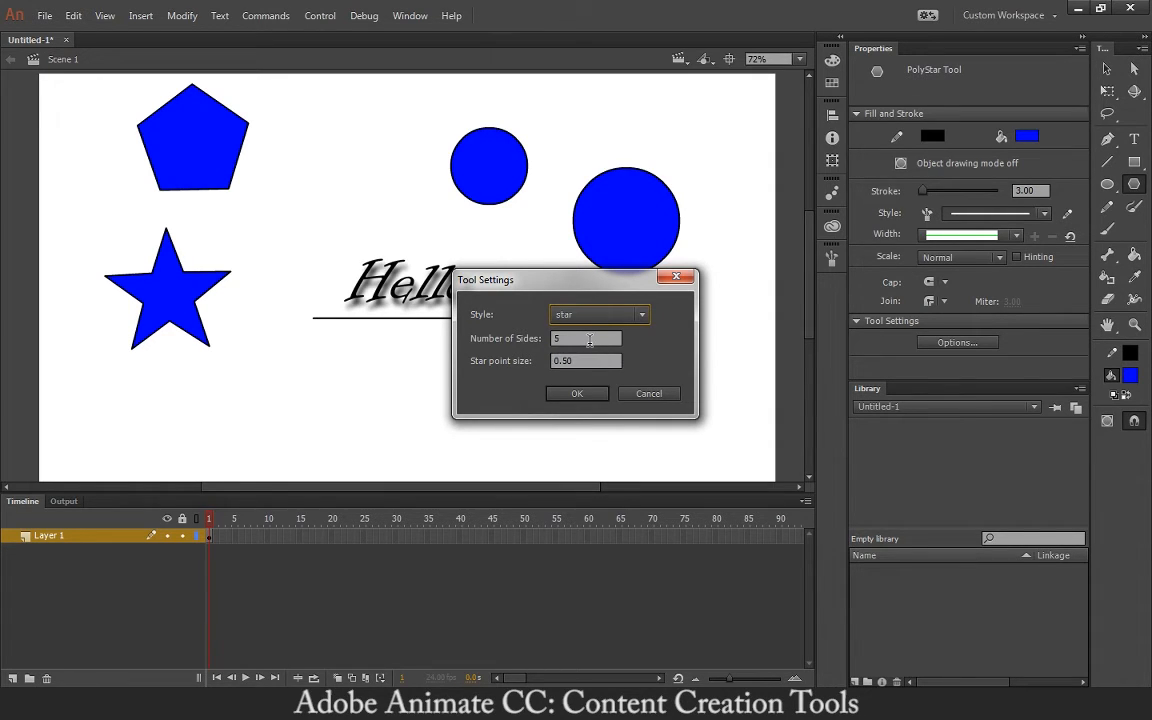
left_click(595, 315)
left_click(588, 334)
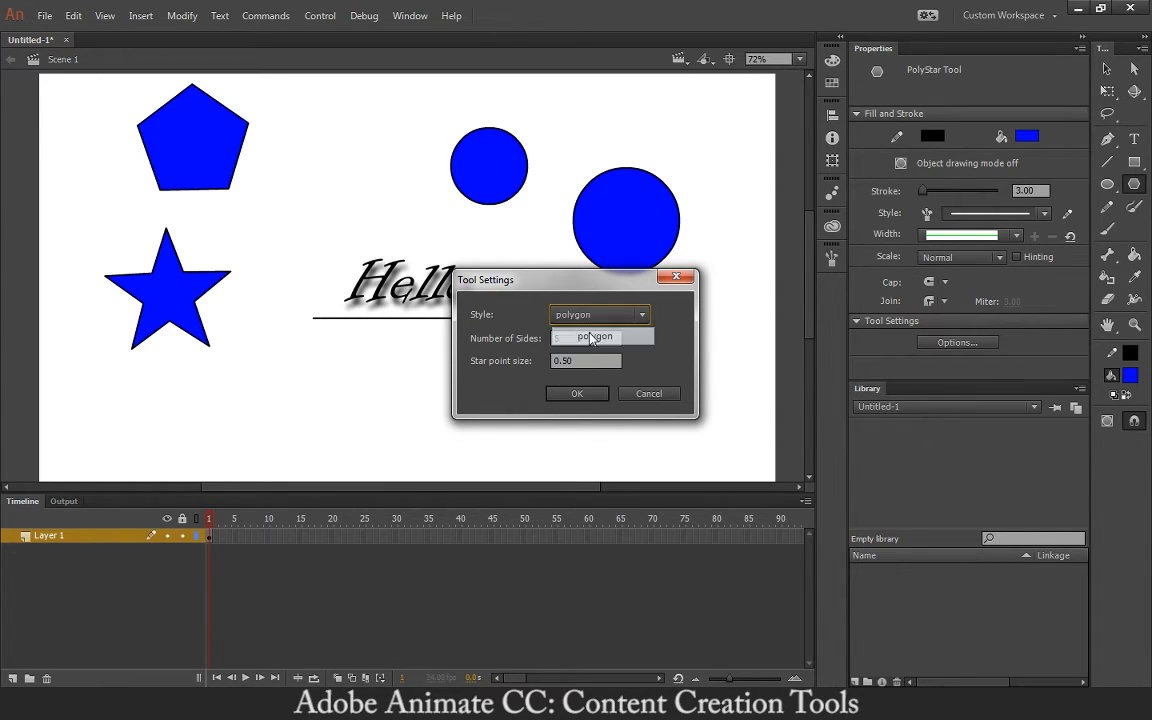
left_click_drag(585, 344, 541, 342)
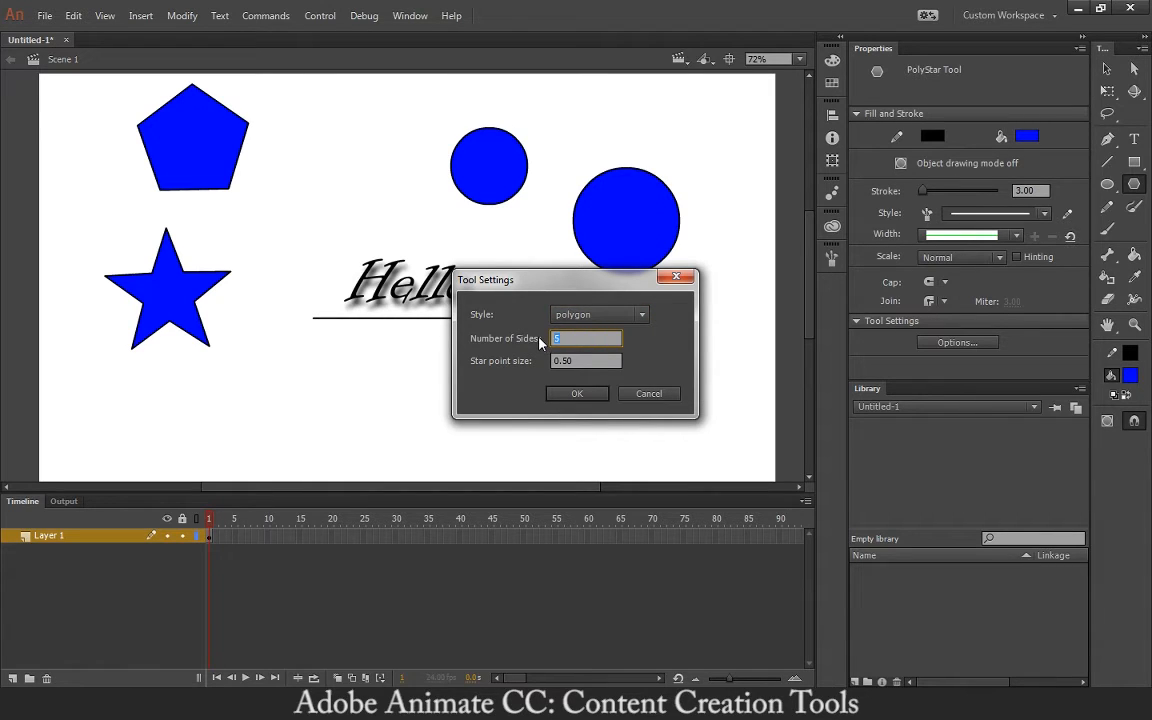
type("8")
left_click(579, 393)
left_click_drag(314, 392, 361, 421)
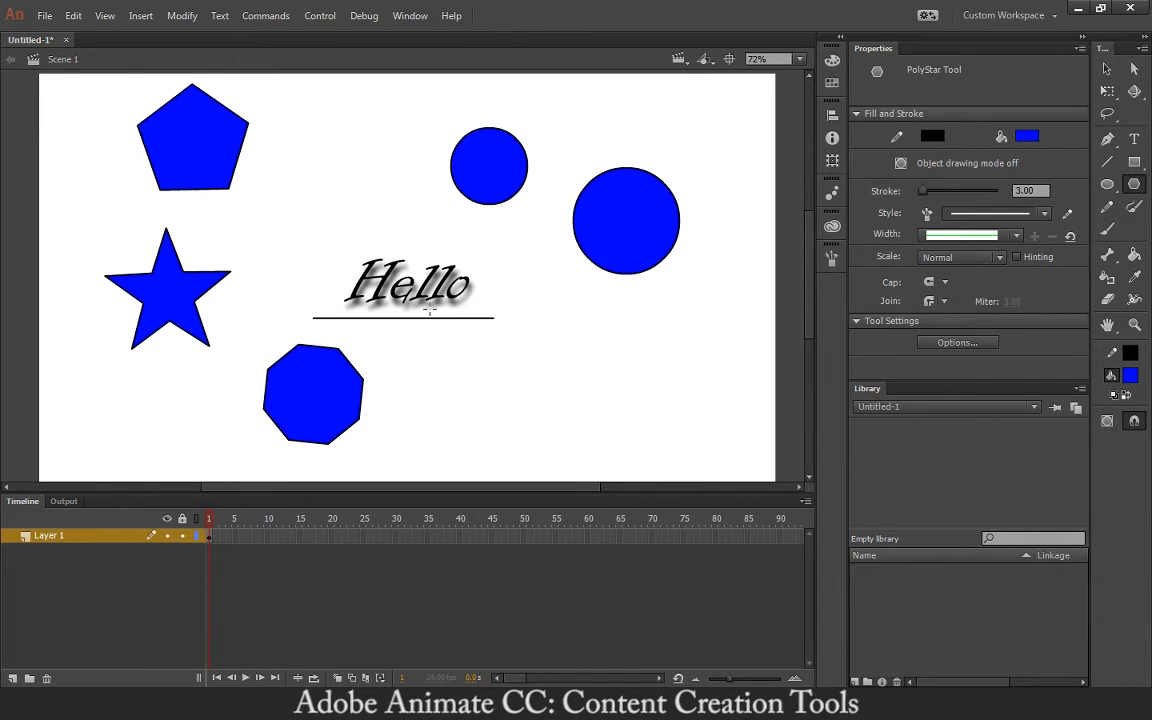
- Marquee-select every shape and the Hello text on the stage and delete them
left_click(1108, 69)
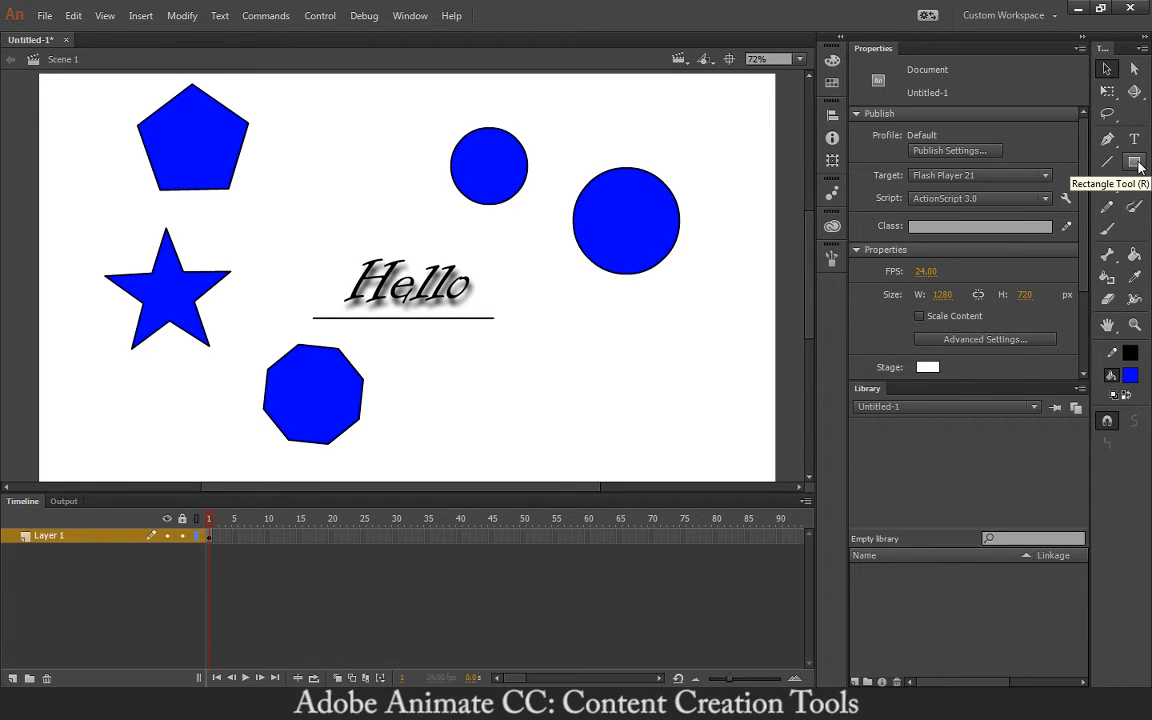
left_click(1110, 210)
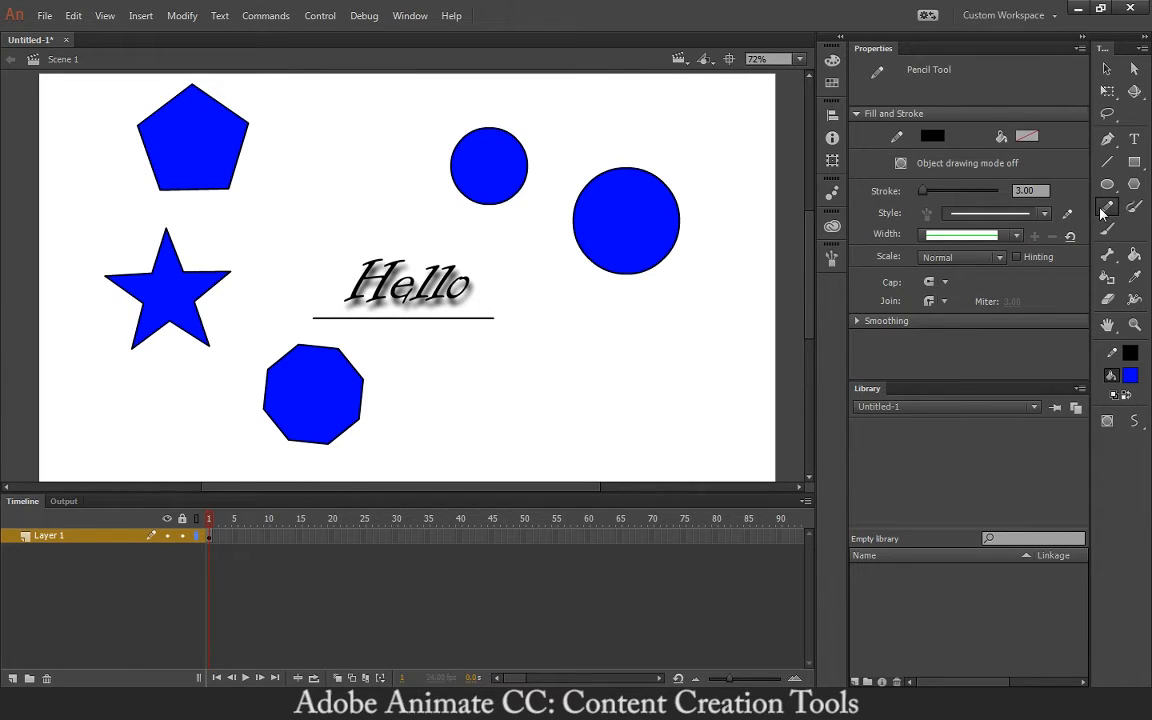
key("v")
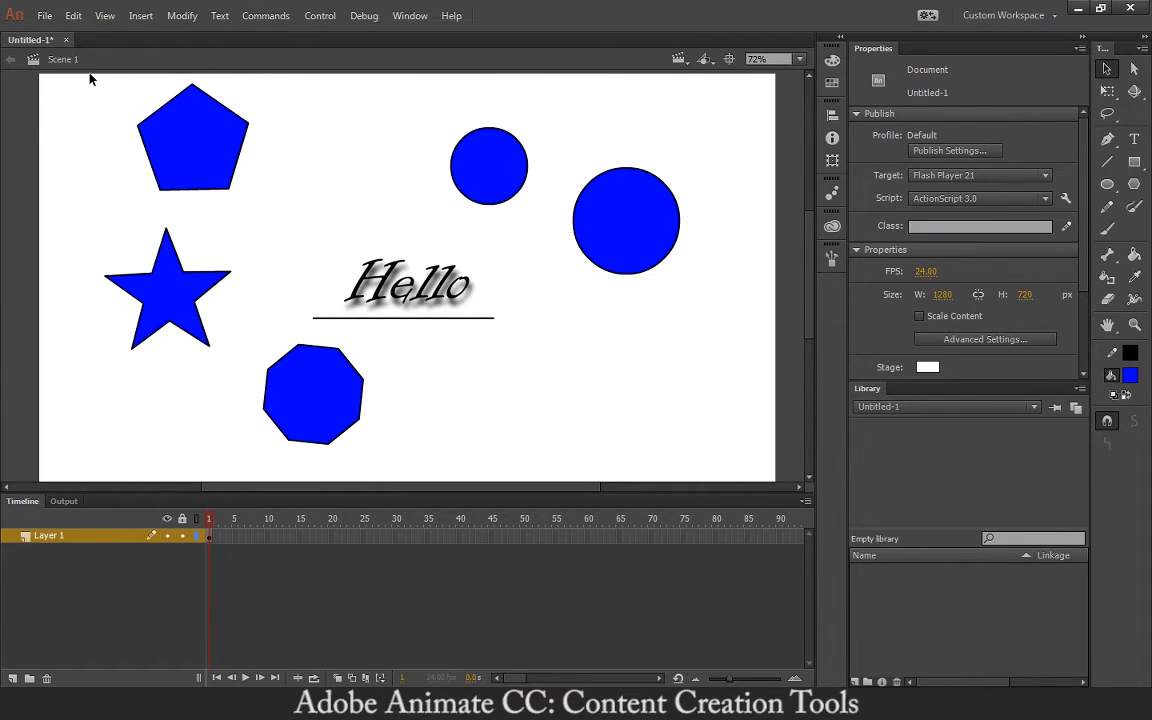
left_click_drag(89, 79, 746, 478)
key("Delete")
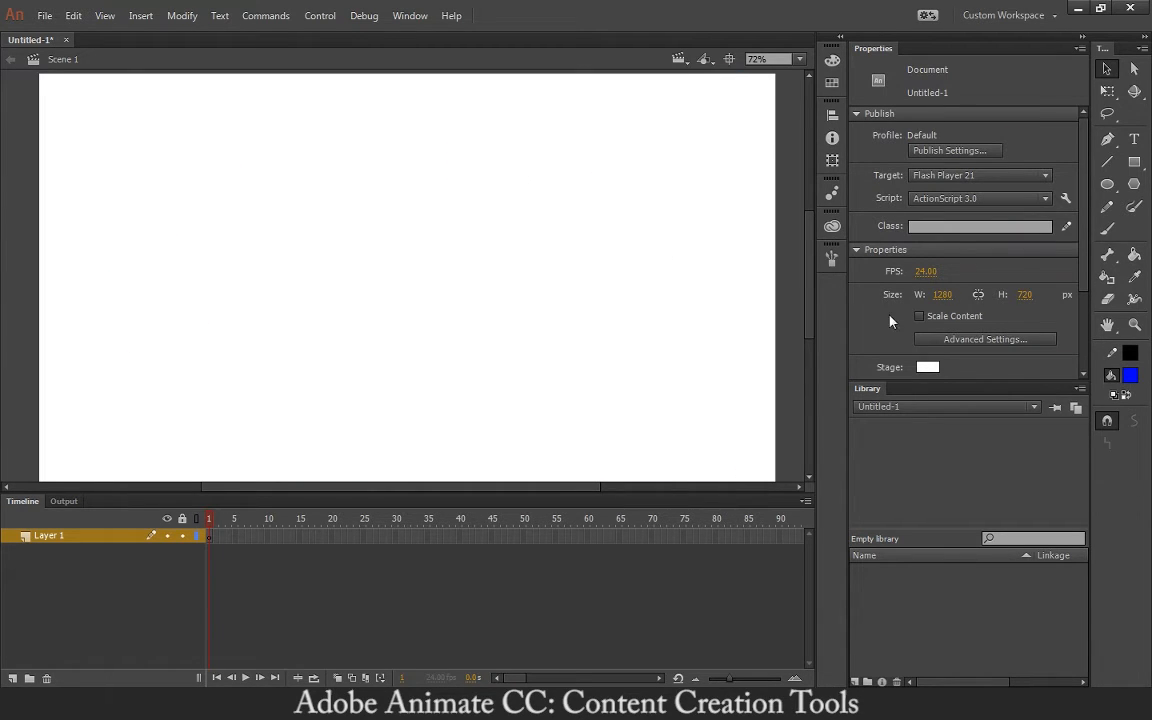
- Draw a freehand black circle outline with the Pencil at stroke size 5
left_click(1107, 207)
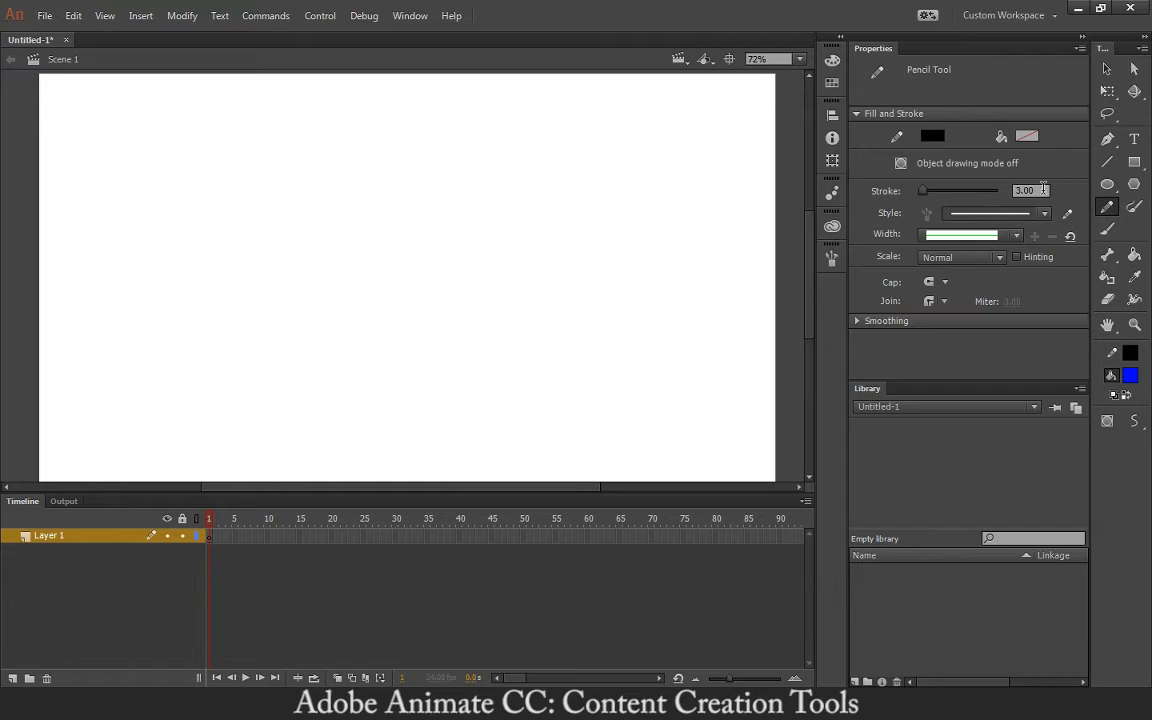
left_click(1030, 190)
type("5")
key("Return")
mouse_move(302, 181)
left_mouse_down()
mouse_move(246, 179)
mouse_move(195, 224)
mouse_move(259, 322)
mouse_move(349, 306)
mouse_move(361, 252)
mouse_move(302, 181)
left_mouse_up()
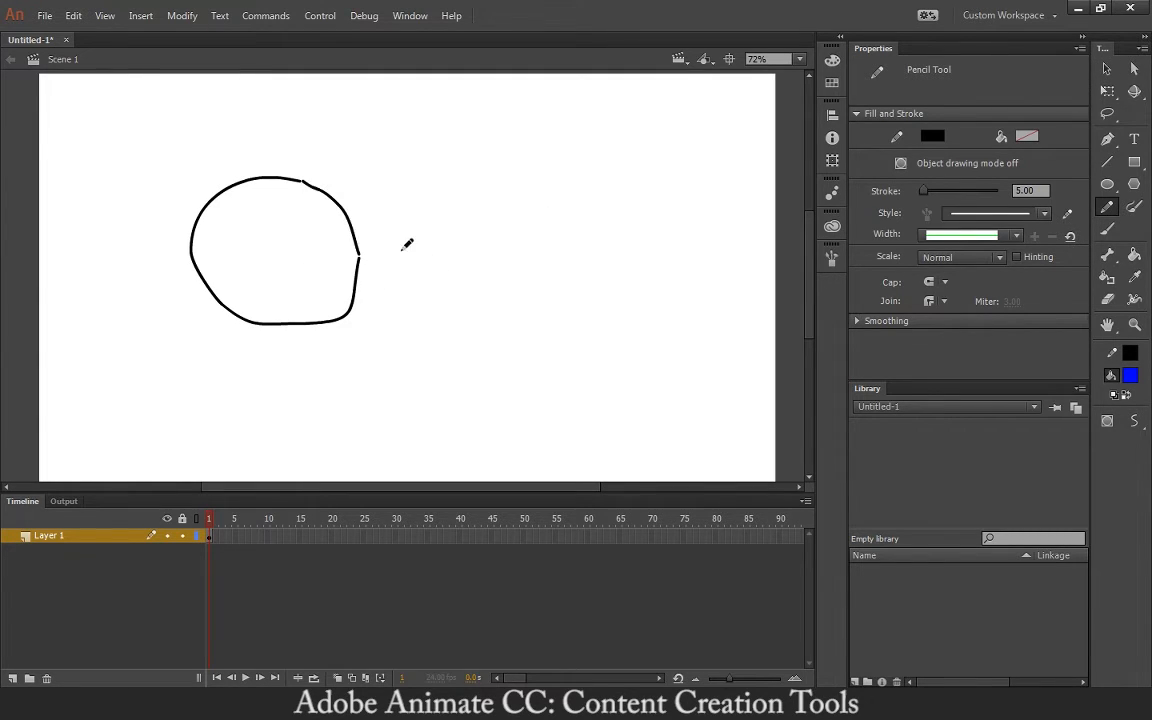
- Zoom in and bridge the gaps at the circle's joins with short pencil strokes
key("ctrl+equal")
key("ctrl+equal")
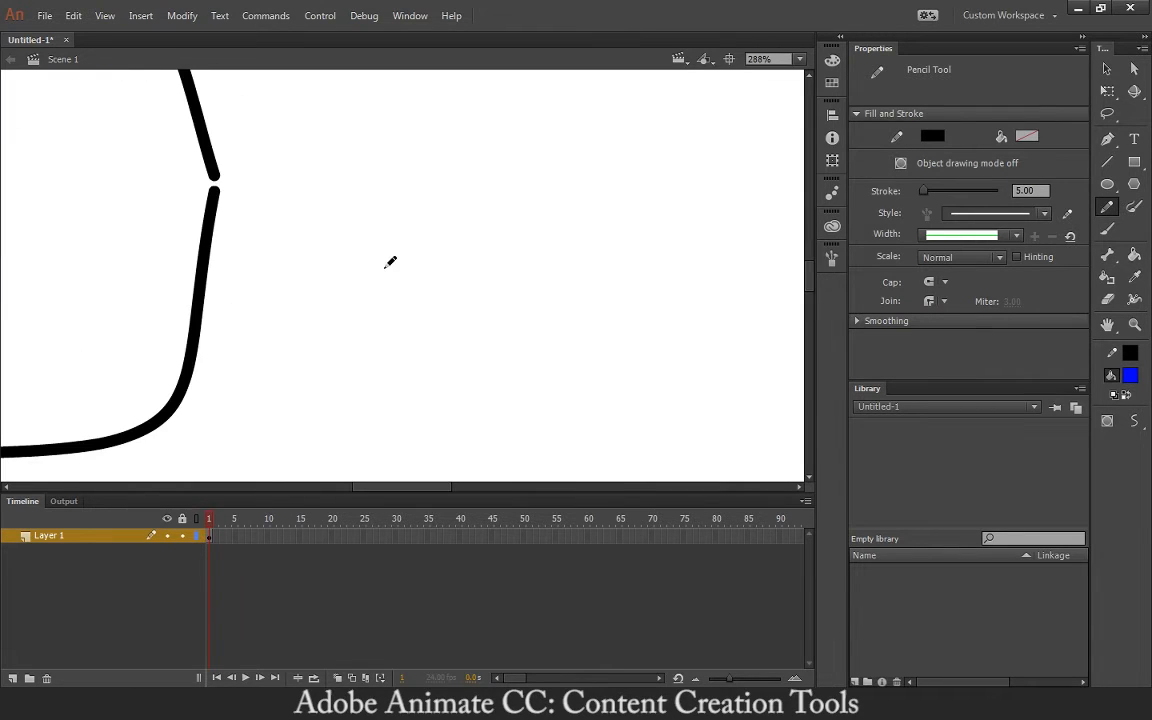
left_click_drag(291, 226, 420, 306)
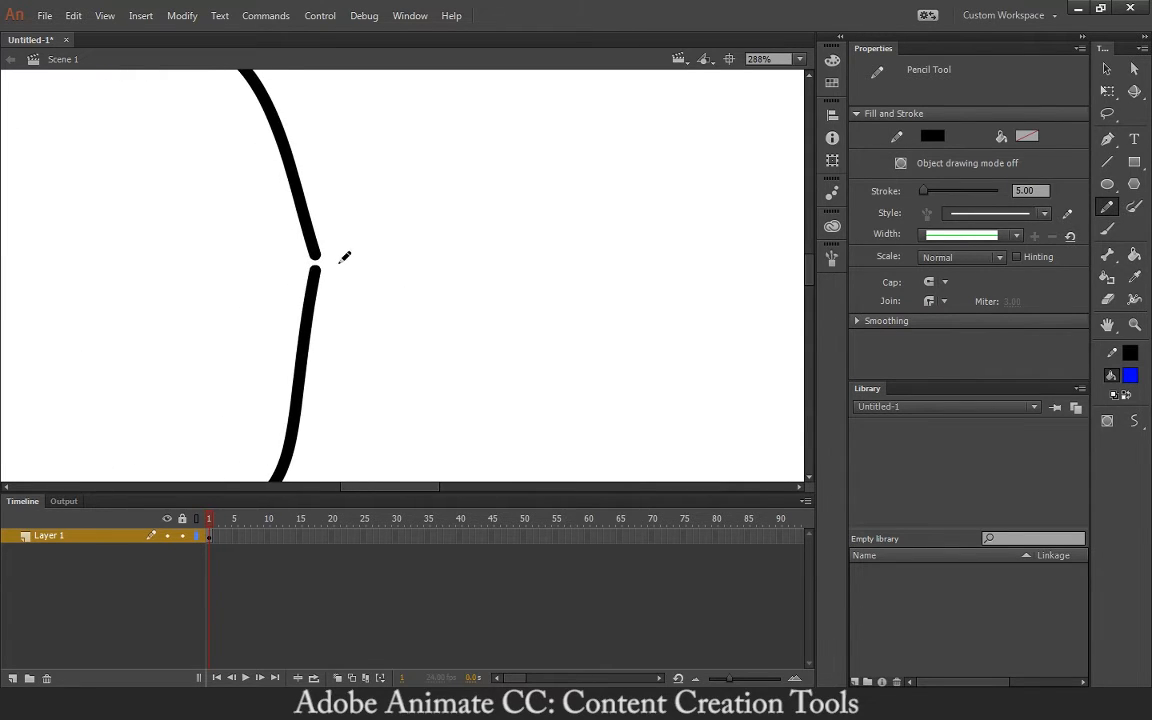
mouse_move(344, 257)
left_mouse_down()
mouse_move(443, 300)
mouse_move(417, 267)
left_mouse_up()
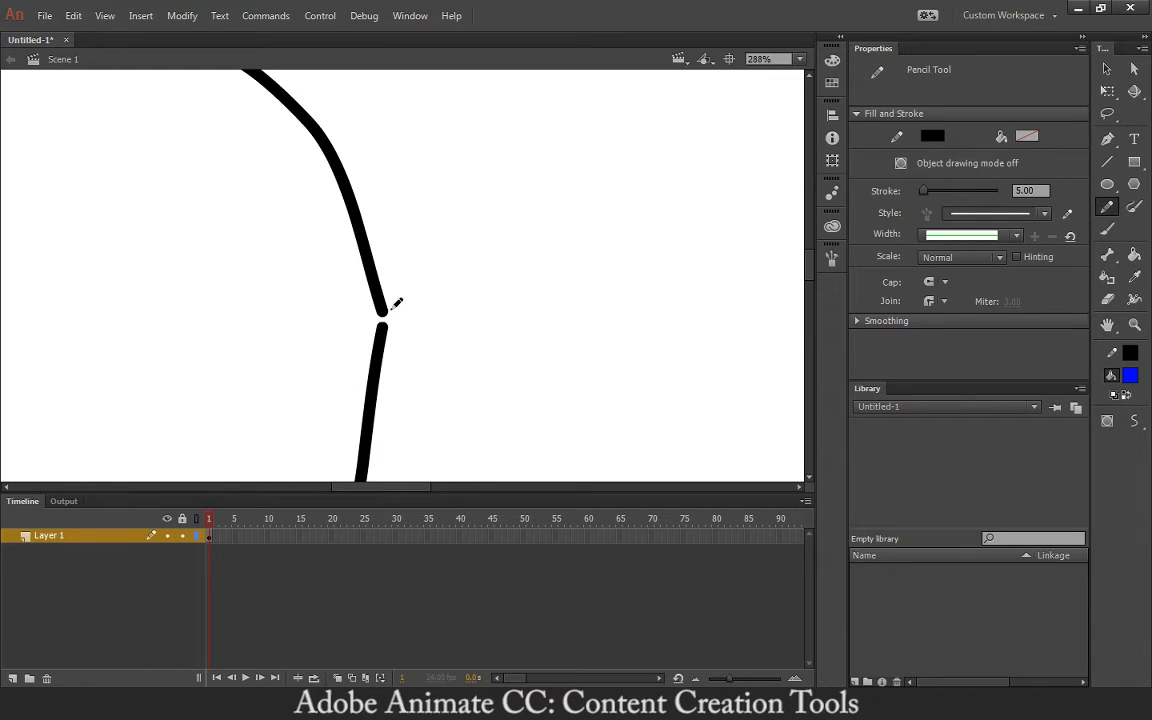
left_click_drag(385, 311, 384, 327)
left_click_drag(394, 236, 561, 390)
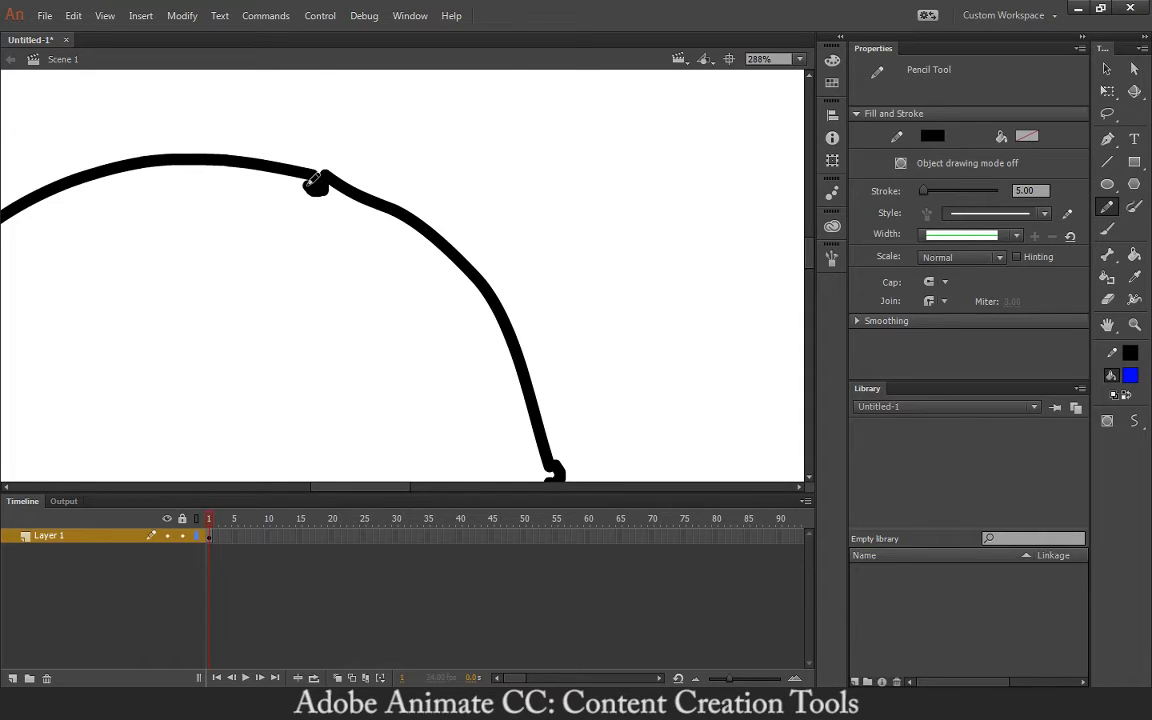
left_click_drag(316, 178, 316, 183)
key("v")
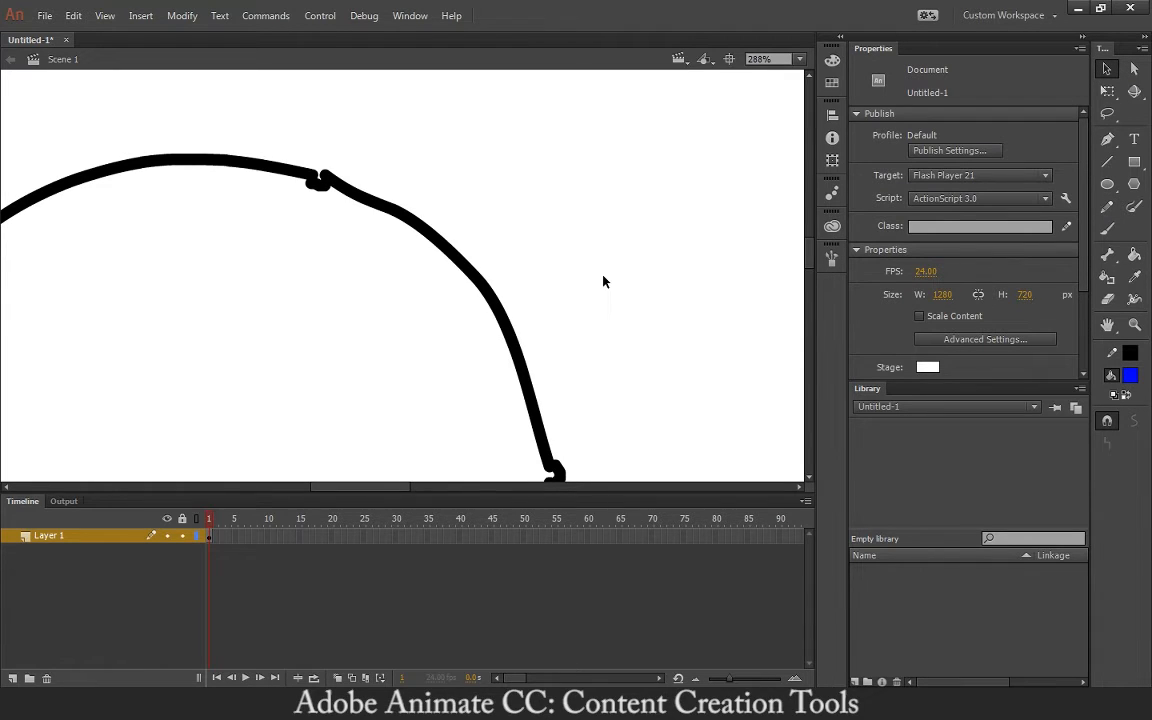
key("ctrl+minus")
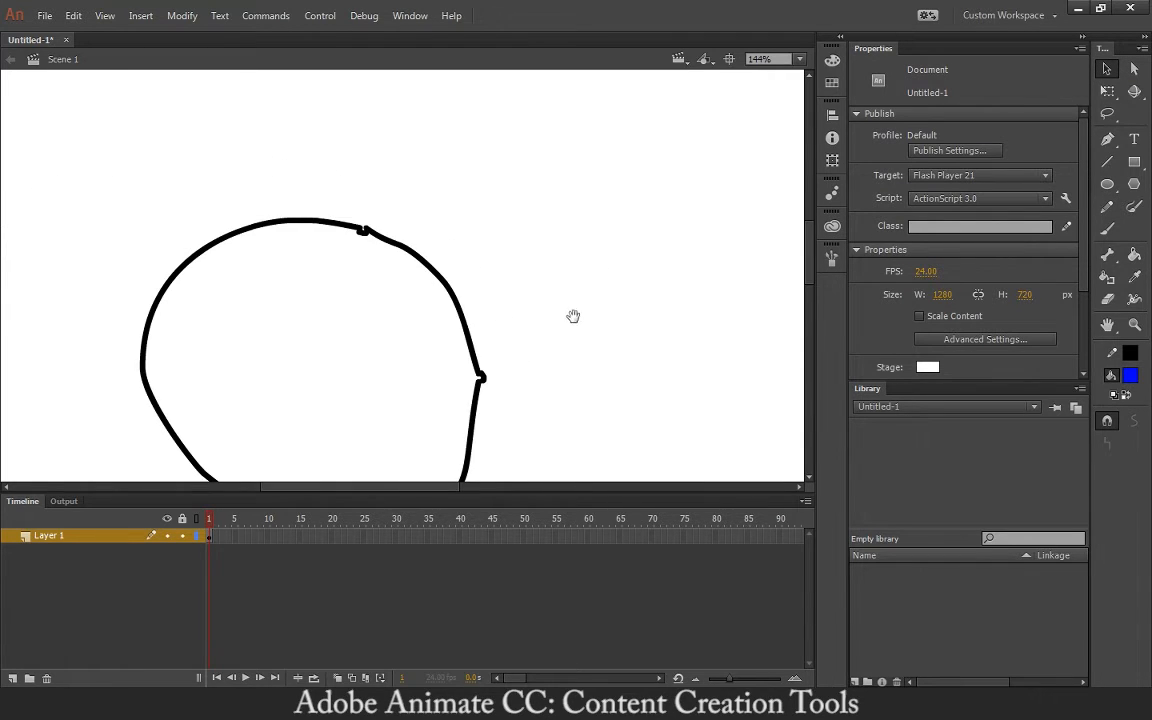
left_click_drag(573, 316, 638, 231)
key("k")
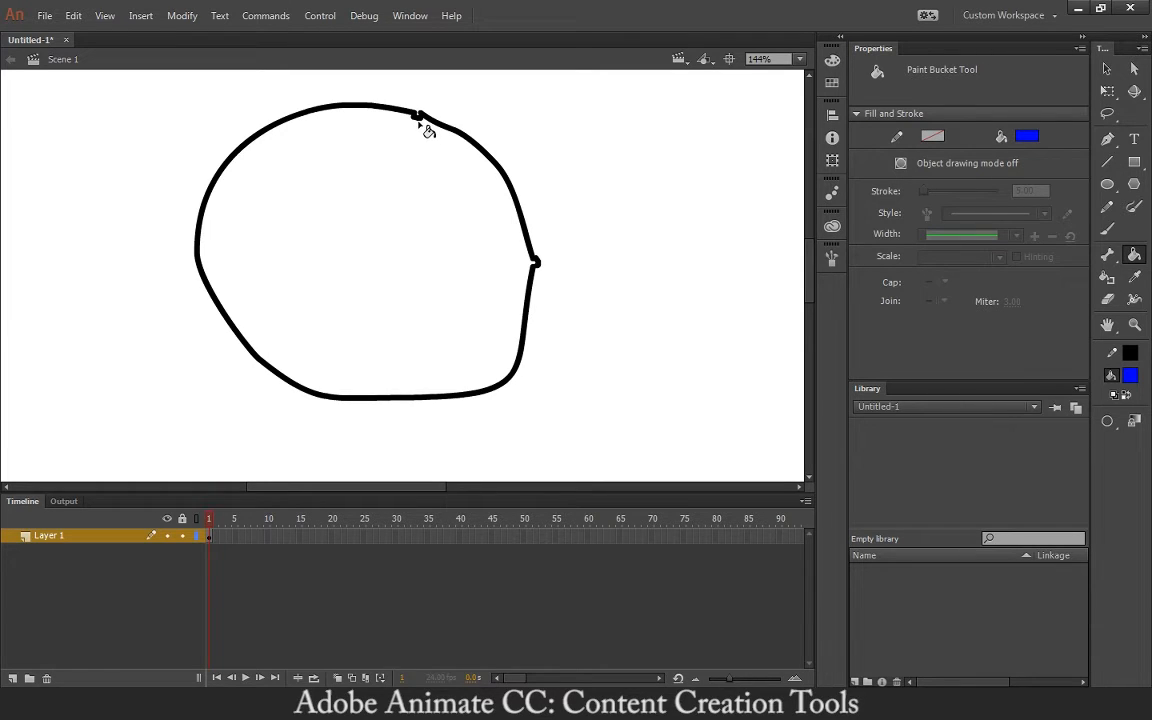
- Zoom in on the stroke join, bend the right stretch up and pull its end away
key("v")
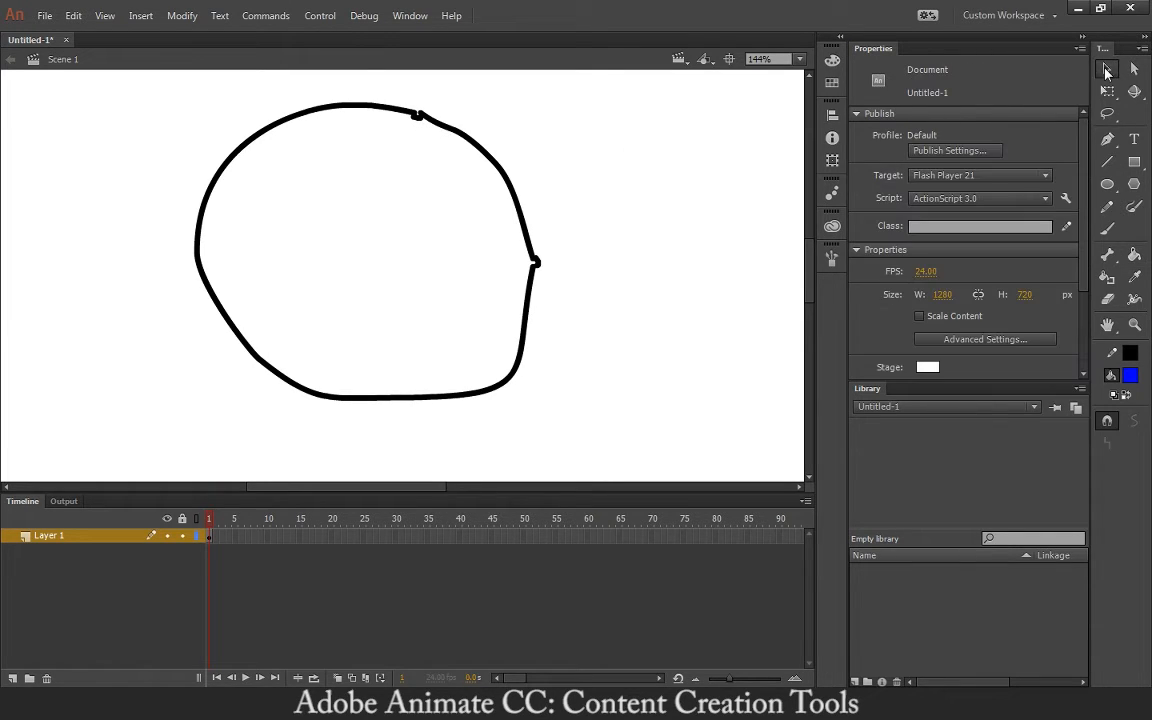
key("ctrl+equal")
key("ctrl+equal")
key("ctrl+equal")
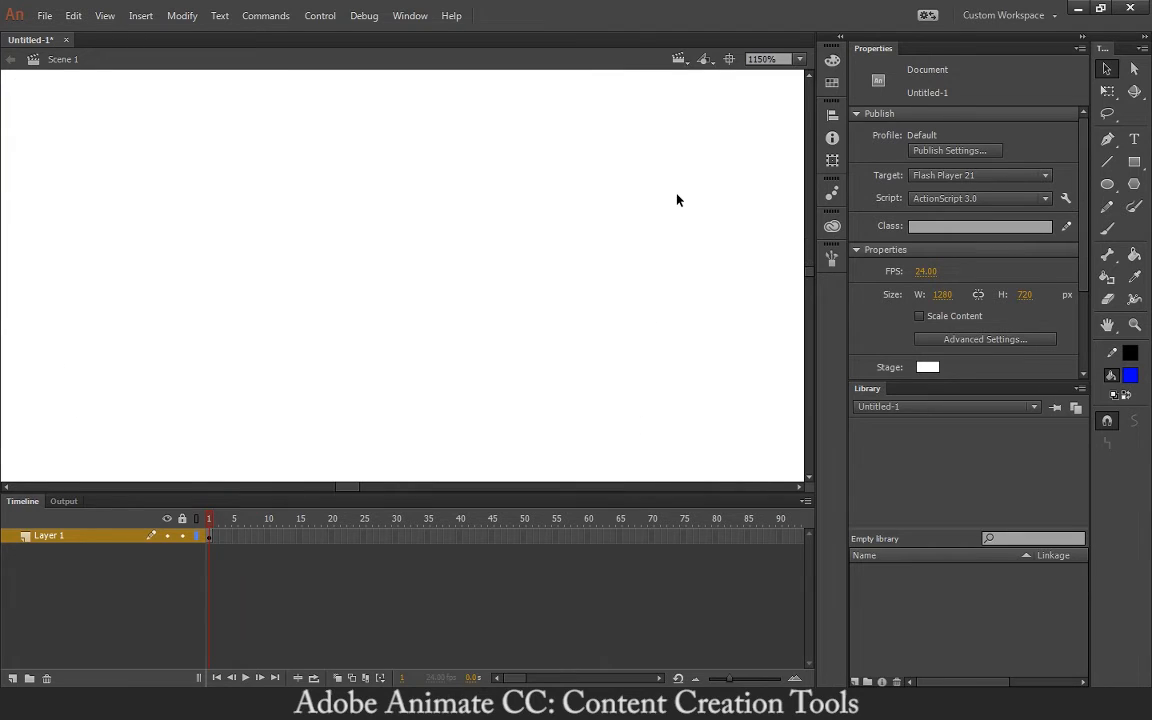
key("ctrl+minus")
key("ctrl+minus")
key("space")
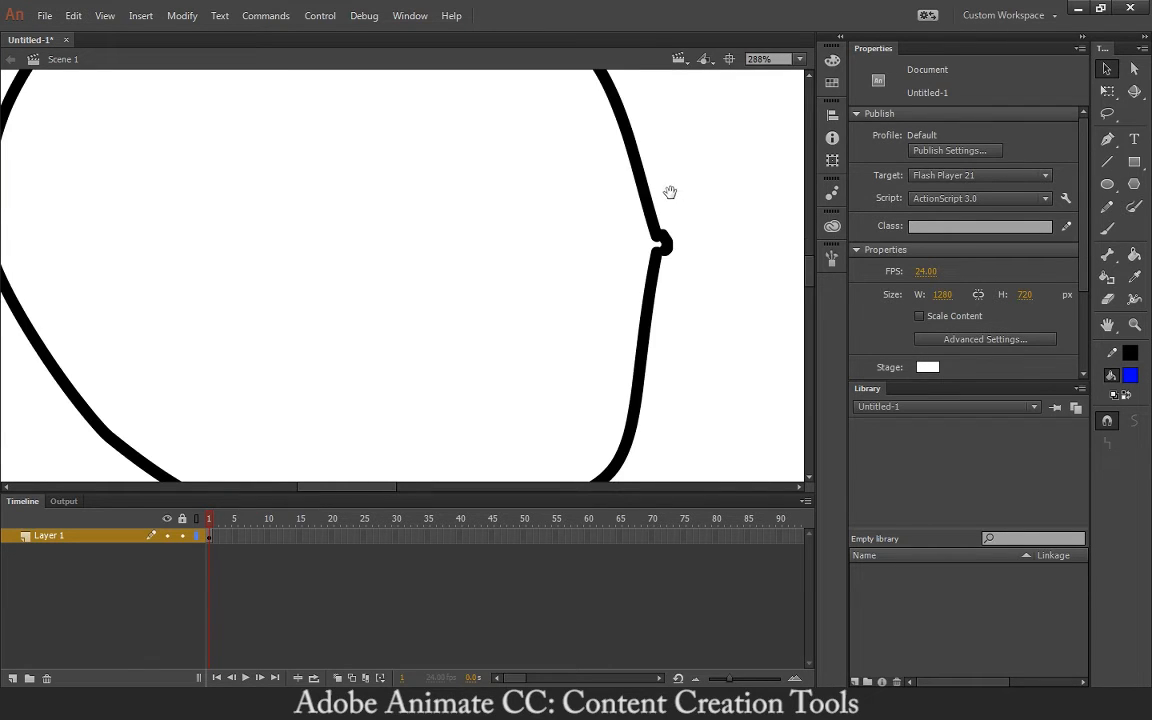
left_click_drag(671, 193, 571, 343)
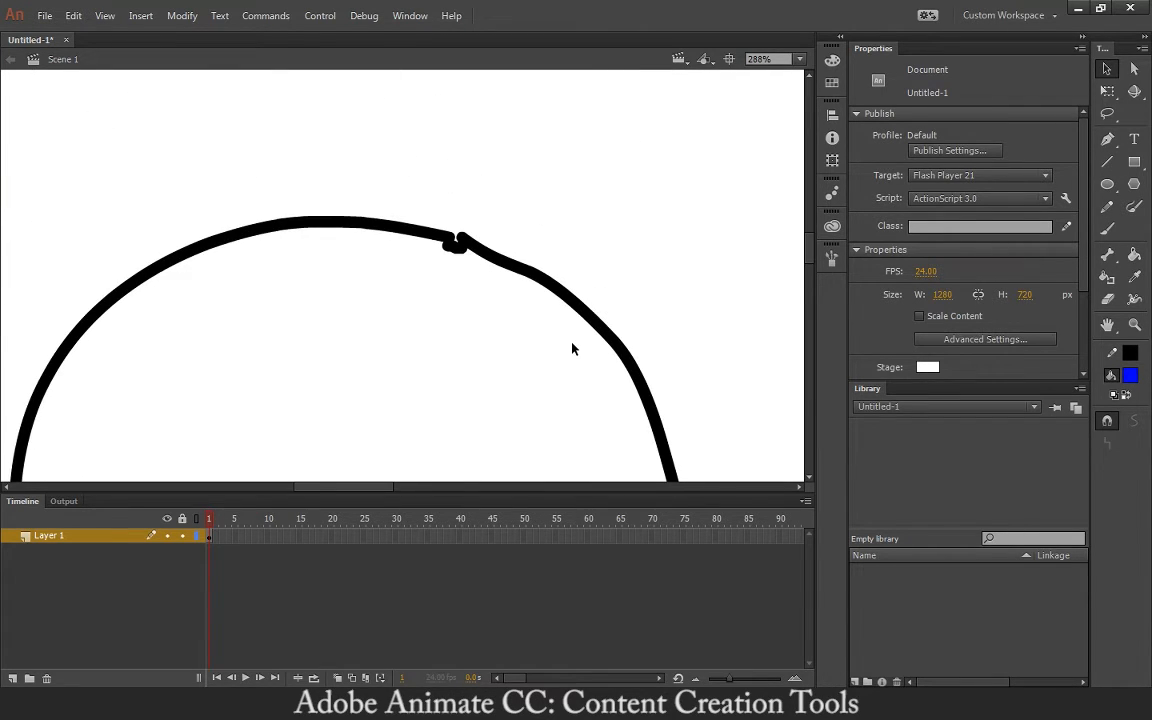
key("ctrl+equal")
key("ctrl+equal")
key("space")
left_click_drag(617, 192, 535, 287)
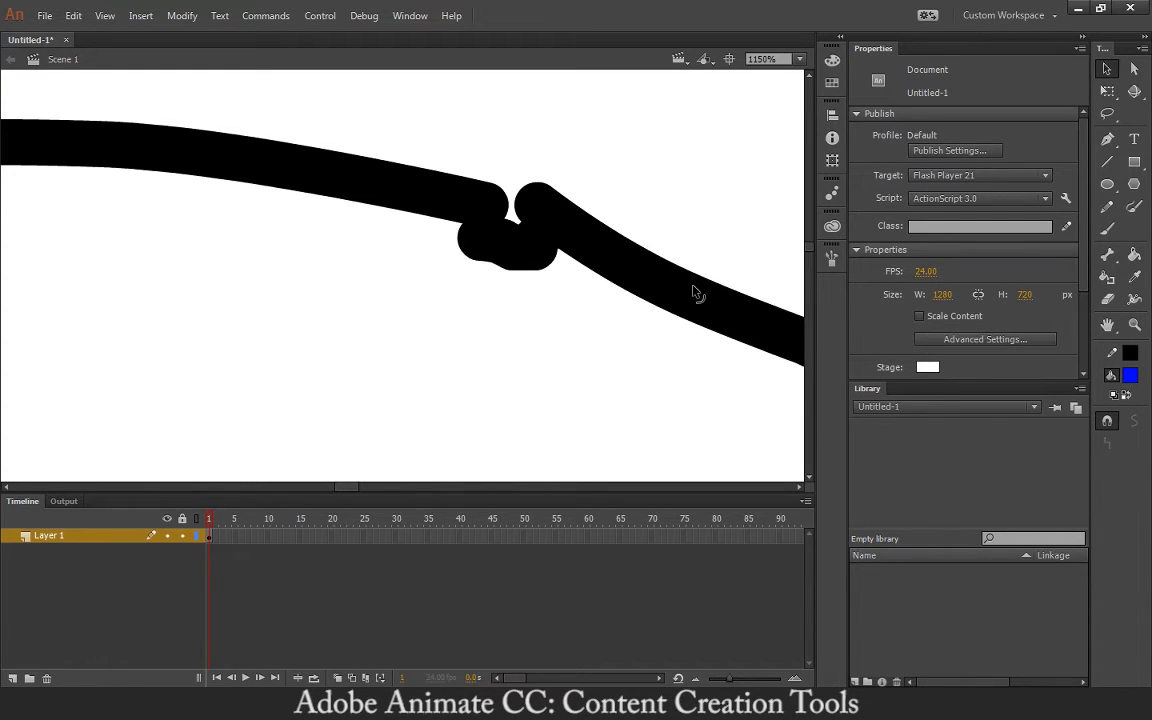
mouse_move(692, 286)
left_mouse_down()
mouse_move(731, 255)
mouse_move(709, 266)
left_mouse_up()
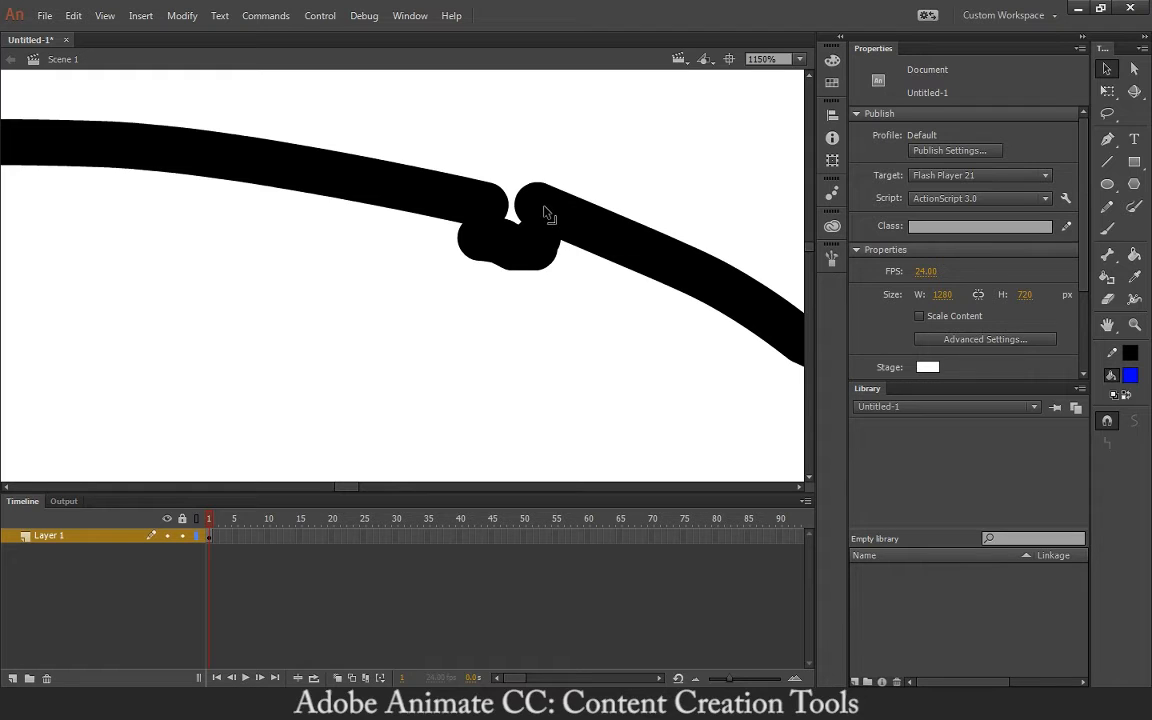
left_click_drag(545, 213, 645, 185)
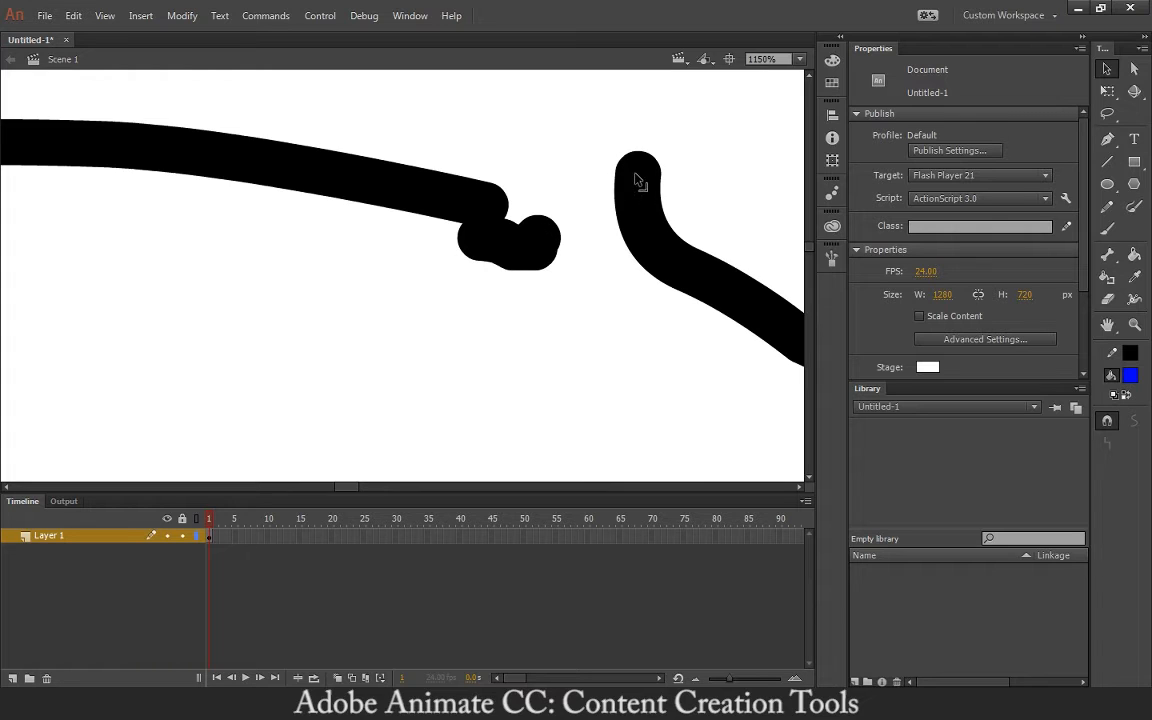
- Drag the left end, dip and corner until both pieces form one curve with a sharp hook
mouse_move(543, 232)
left_mouse_down()
mouse_move(599, 188)
mouse_move(645, 172)
left_mouse_up()
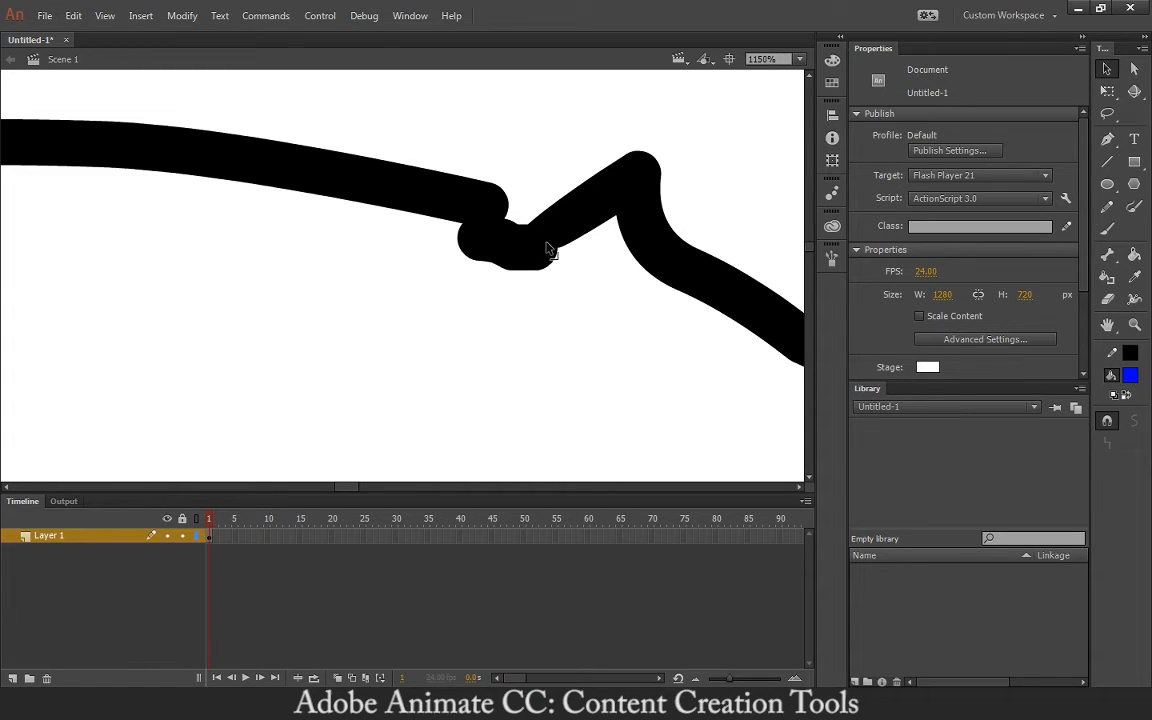
mouse_move(545, 252)
left_mouse_down()
mouse_move(565, 287)
mouse_move(540, 301)
mouse_move(545, 319)
mouse_move(594, 327)
mouse_move(531, 330)
mouse_move(607, 334)
mouse_move(598, 330)
left_mouse_up()
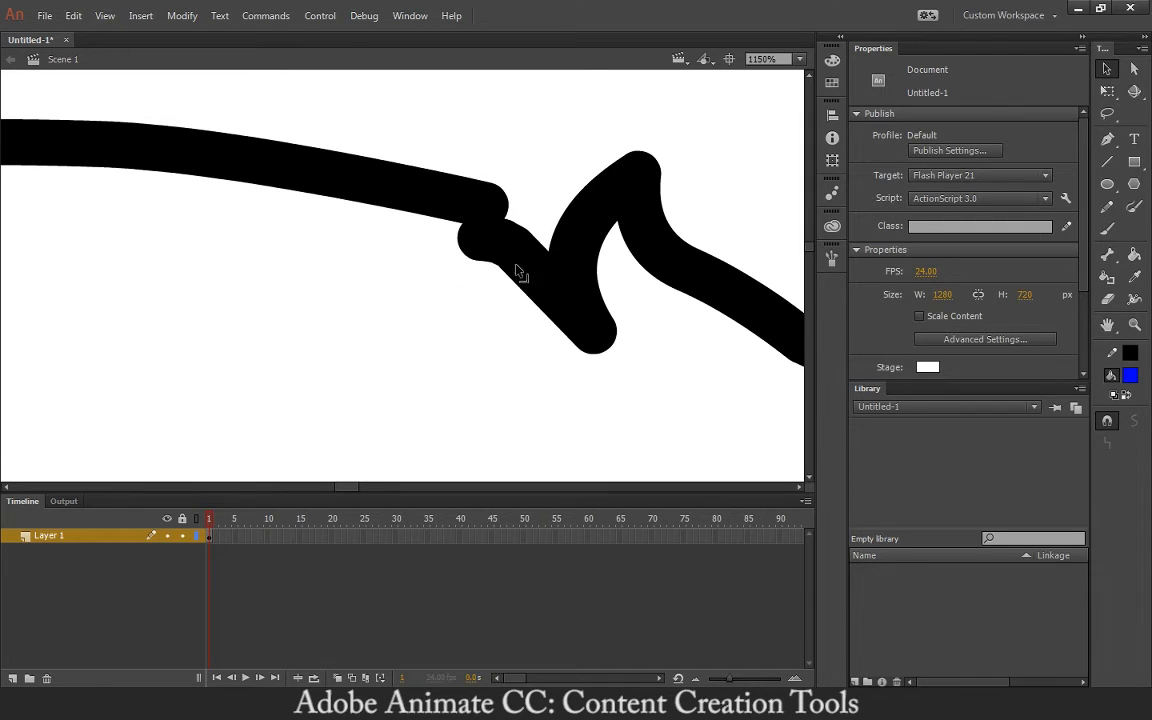
mouse_move(478, 244)
left_mouse_down()
mouse_move(478, 288)
mouse_move(440, 255)
mouse_move(522, 267)
mouse_move(503, 330)
mouse_move(514, 237)
mouse_move(476, 288)
mouse_move(408, 314)
mouse_move(368, 226)
mouse_move(465, 244)
mouse_move(500, 220)
mouse_move(494, 206)
mouse_move(496, 250)
mouse_move(495, 205)
left_mouse_up()
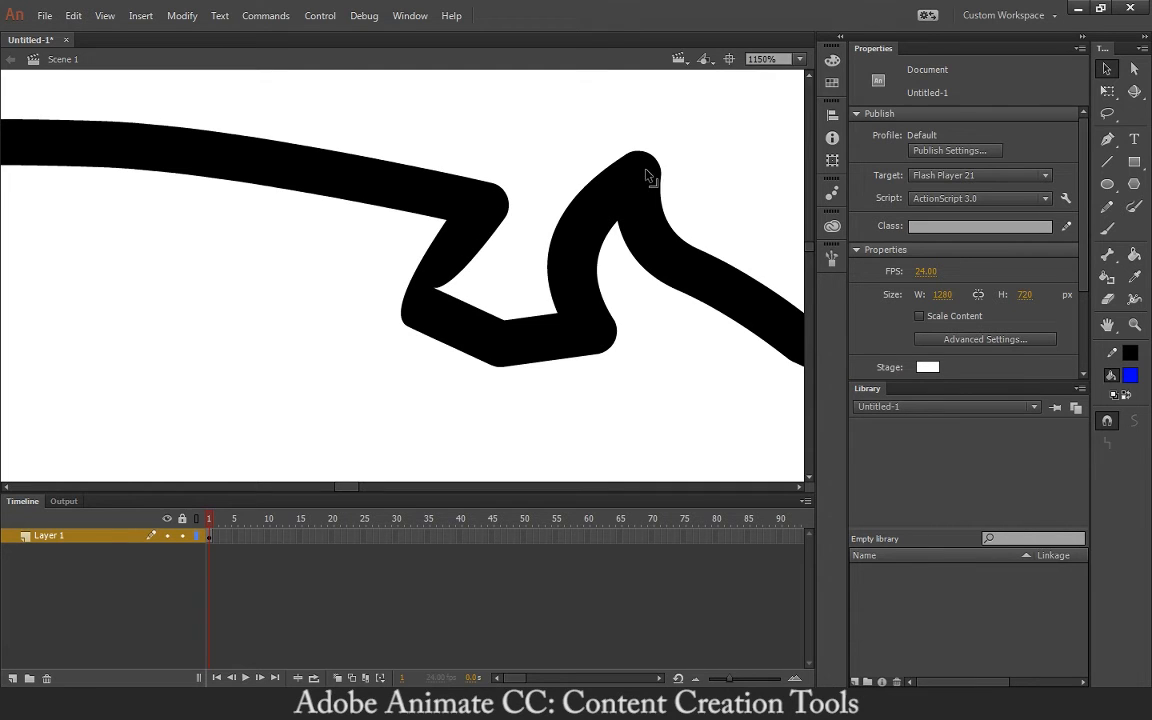
mouse_move(646, 176)
left_mouse_down()
mouse_move(699, 200)
mouse_move(596, 129)
mouse_move(675, 122)
mouse_move(648, 172)
left_mouse_up()
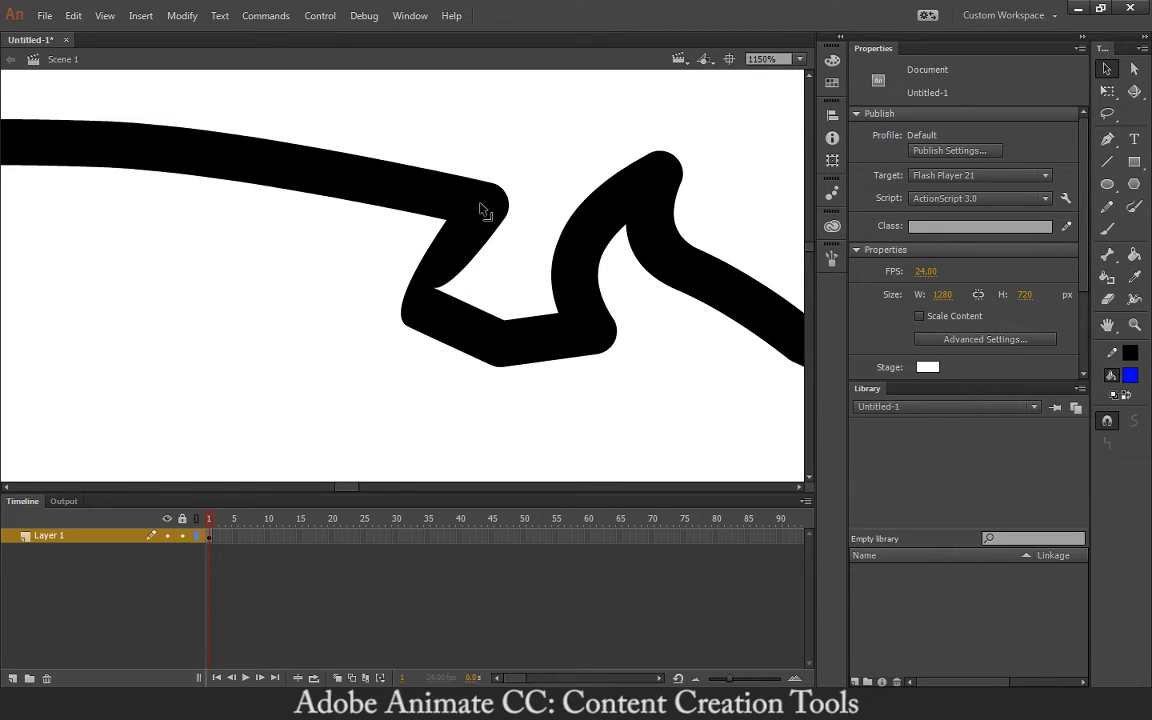
mouse_move(480, 207)
left_mouse_down()
mouse_move(430, 146)
mouse_move(365, 170)
mouse_move(338, 250)
left_mouse_up()
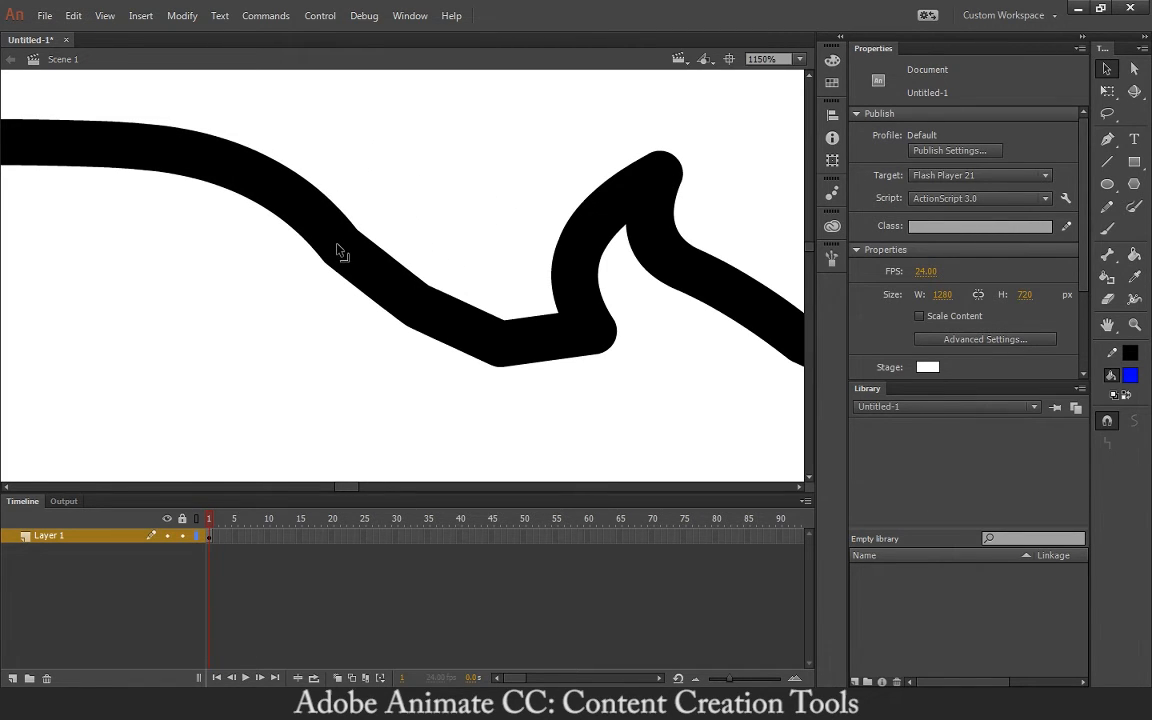
mouse_move(417, 305)
left_mouse_down()
mouse_move(401, 327)
mouse_move(476, 347)
mouse_move(470, 368)
mouse_move(510, 346)
mouse_move(504, 309)
mouse_move(483, 357)
left_mouse_up()
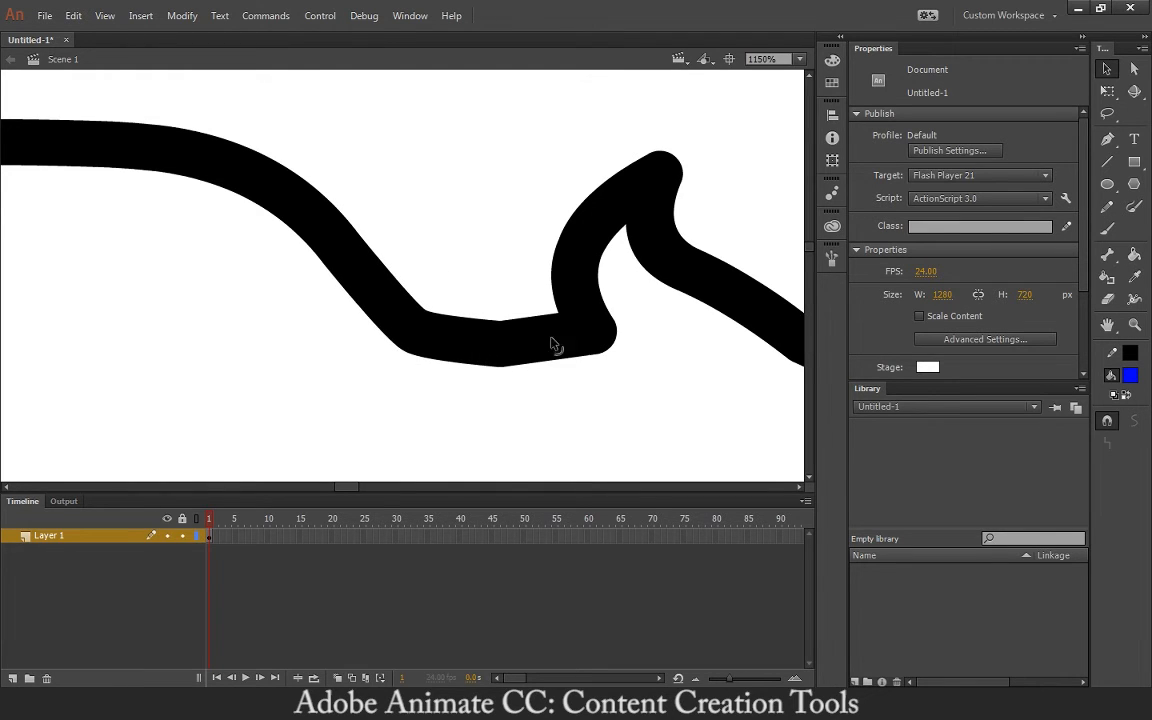
mouse_move(595, 340)
left_mouse_down()
mouse_move(640, 380)
mouse_move(524, 262)
mouse_move(545, 267)
mouse_move(555, 296)
mouse_move(624, 370)
mouse_move(401, 285)
left_mouse_up()
key("ctrl+minus")
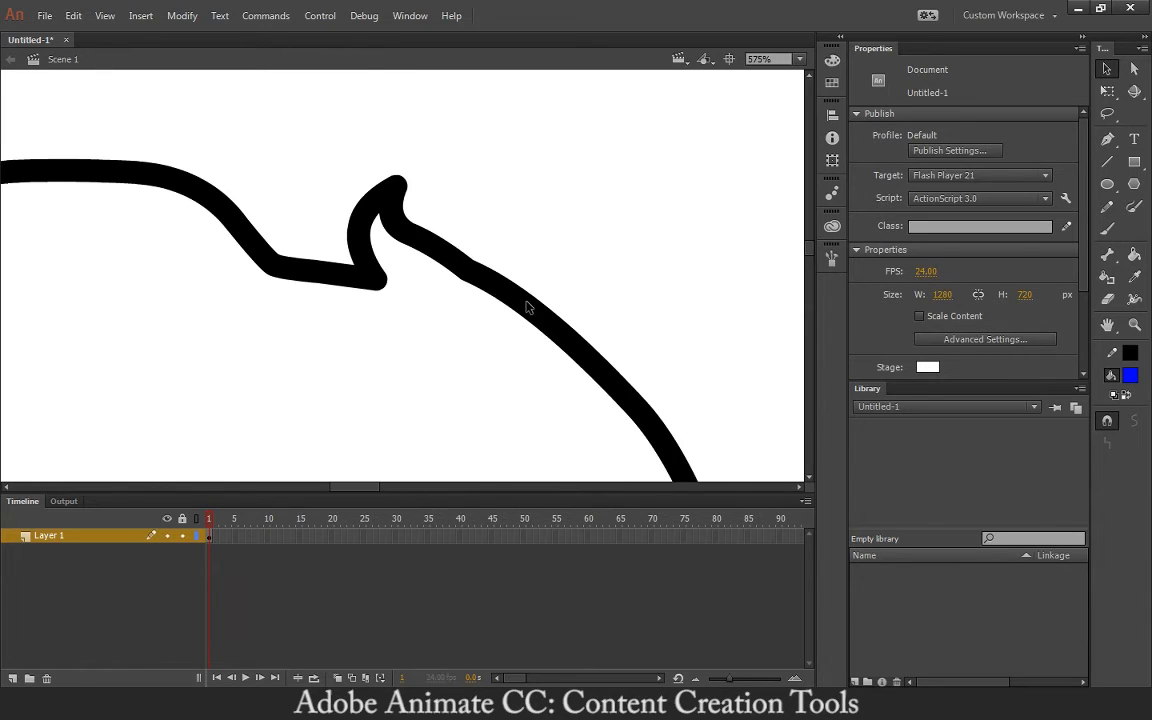
- Pan to centre the stroke's lower knot and pick the Paint Bucket with a blue fill
mouse_move(448, 252)
left_mouse_down()
mouse_move(458, 243)
mouse_move(441, 258)
left_mouse_up()
mouse_move(470, 310)
left_mouse_down()
mouse_move(414, 265)
mouse_move(383, 176)
left_mouse_up()
mouse_move(431, 265)
left_mouse_down()
mouse_move(308, 123)
mouse_move(220, 72)
left_mouse_up()
left_click_drag(441, 316, 400, 170)
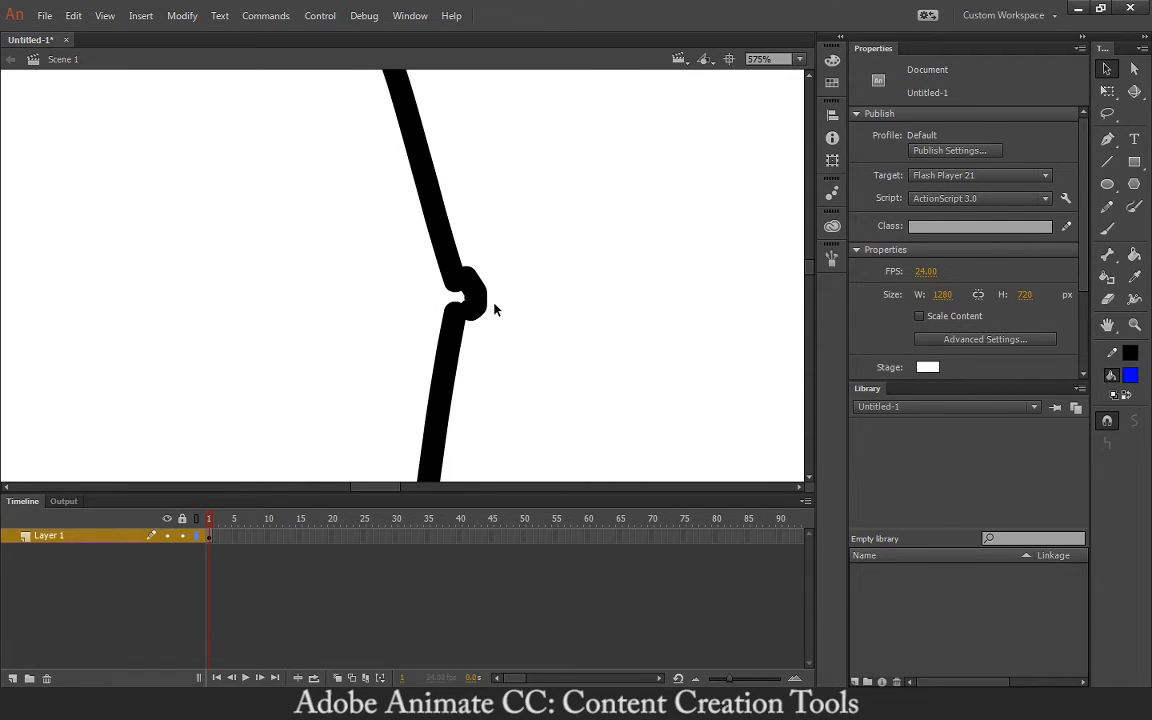
left_click(1135, 298)
left_click(1134, 254)
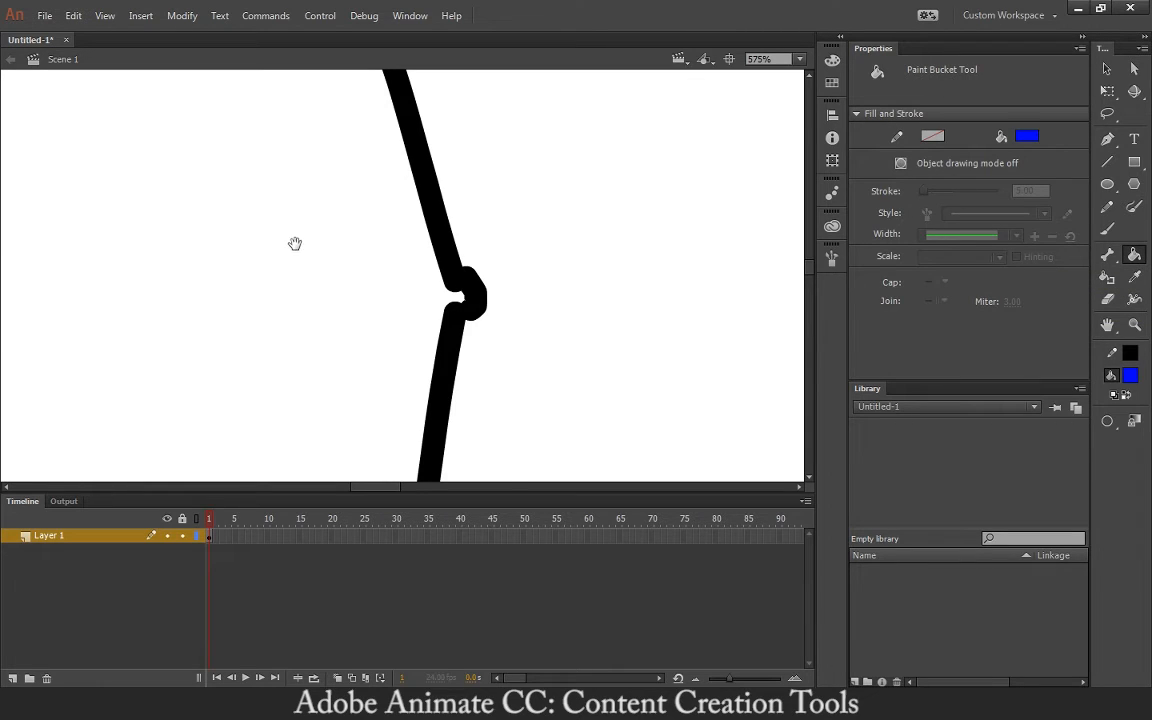
left_click_drag(296, 244, 368, 324)
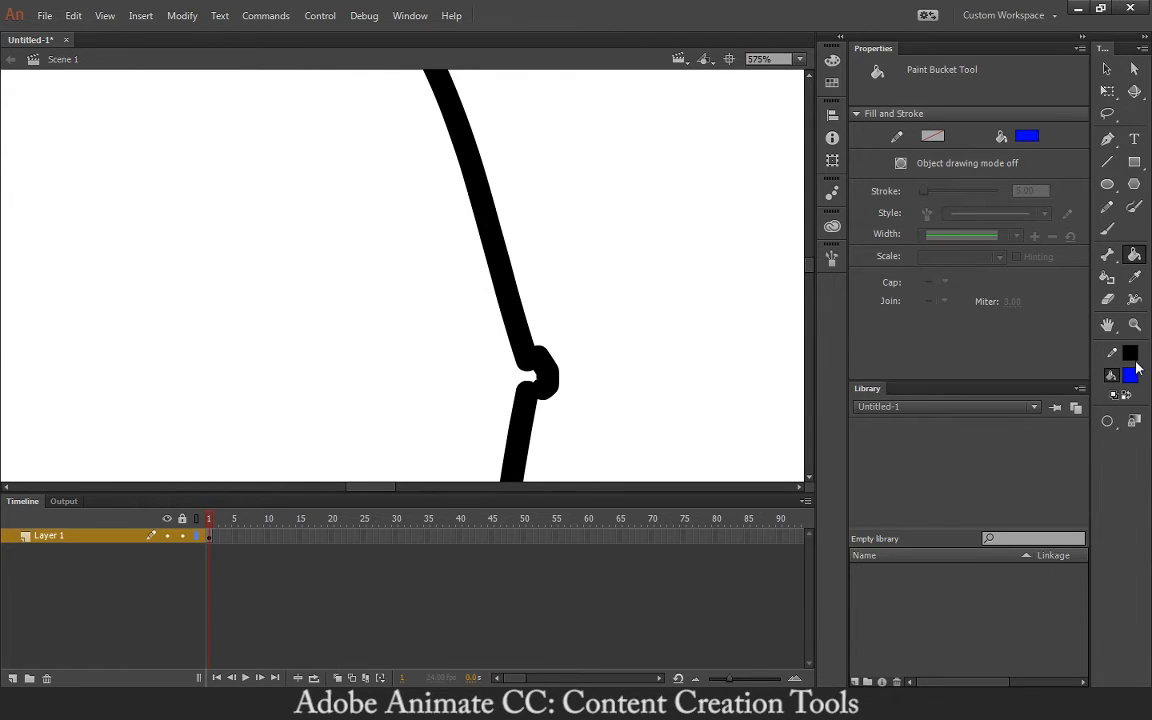
left_click(1109, 426)
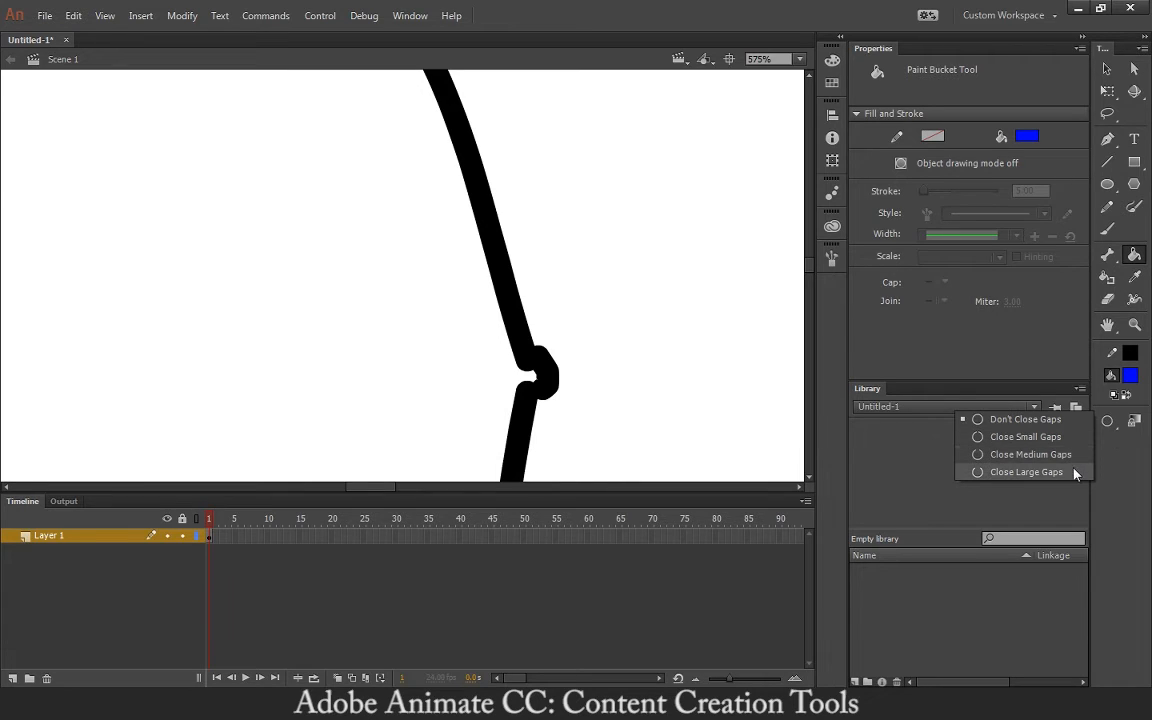
left_click(975, 472)
left_click(430, 368)
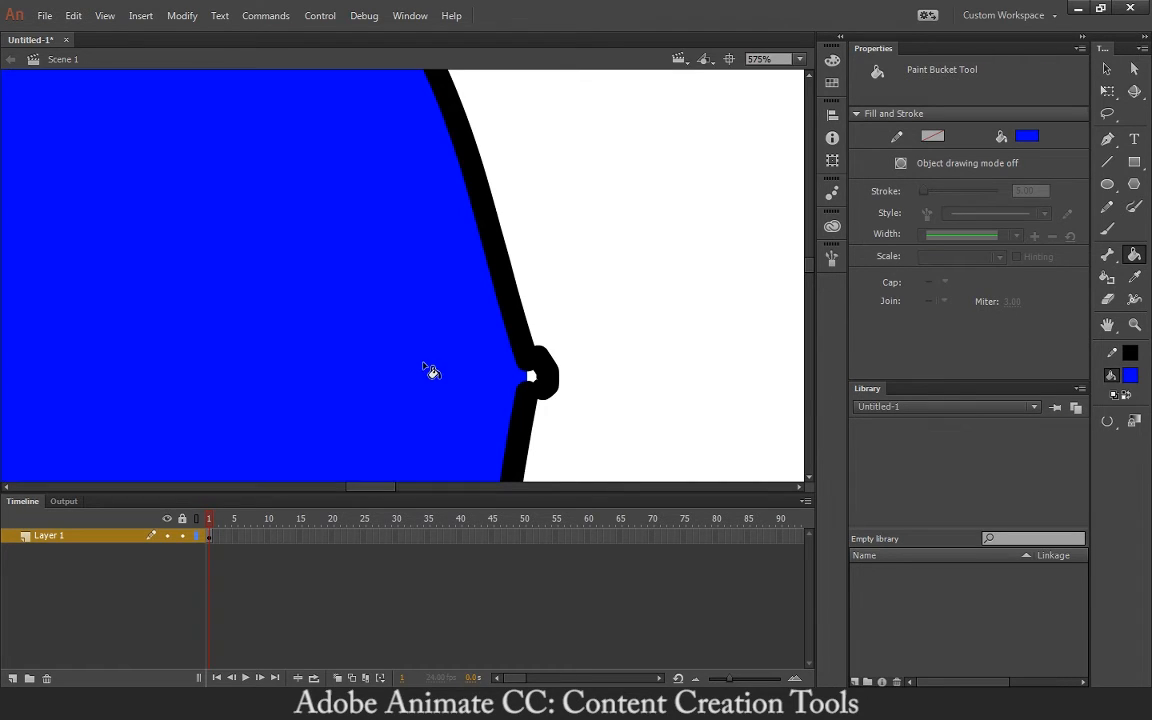
key("ctrl+z")
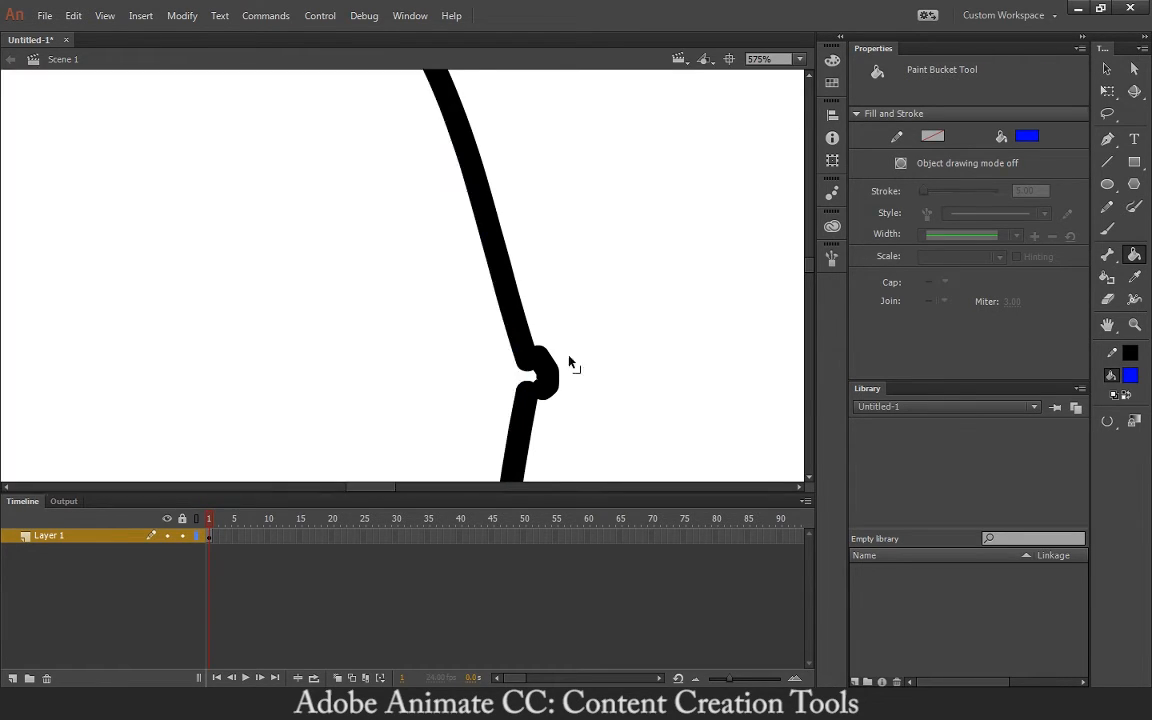
left_click(1114, 395)
left_click(1078, 455)
left_click(460, 403)
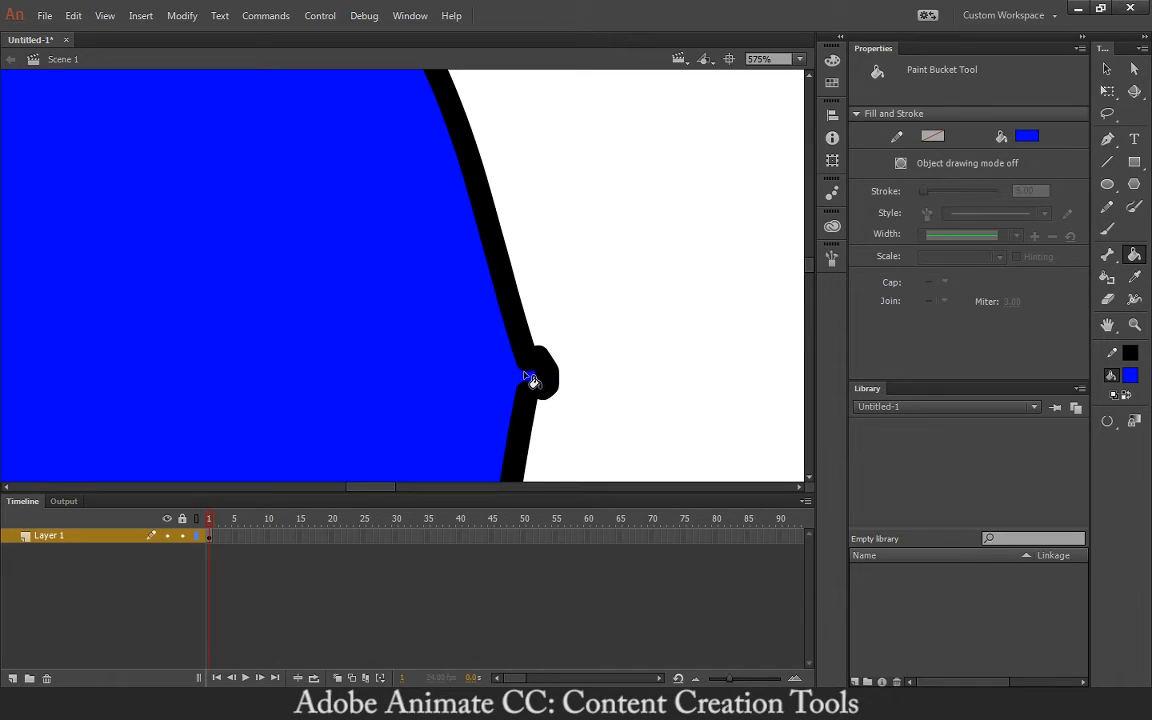
key("ctrl+z")
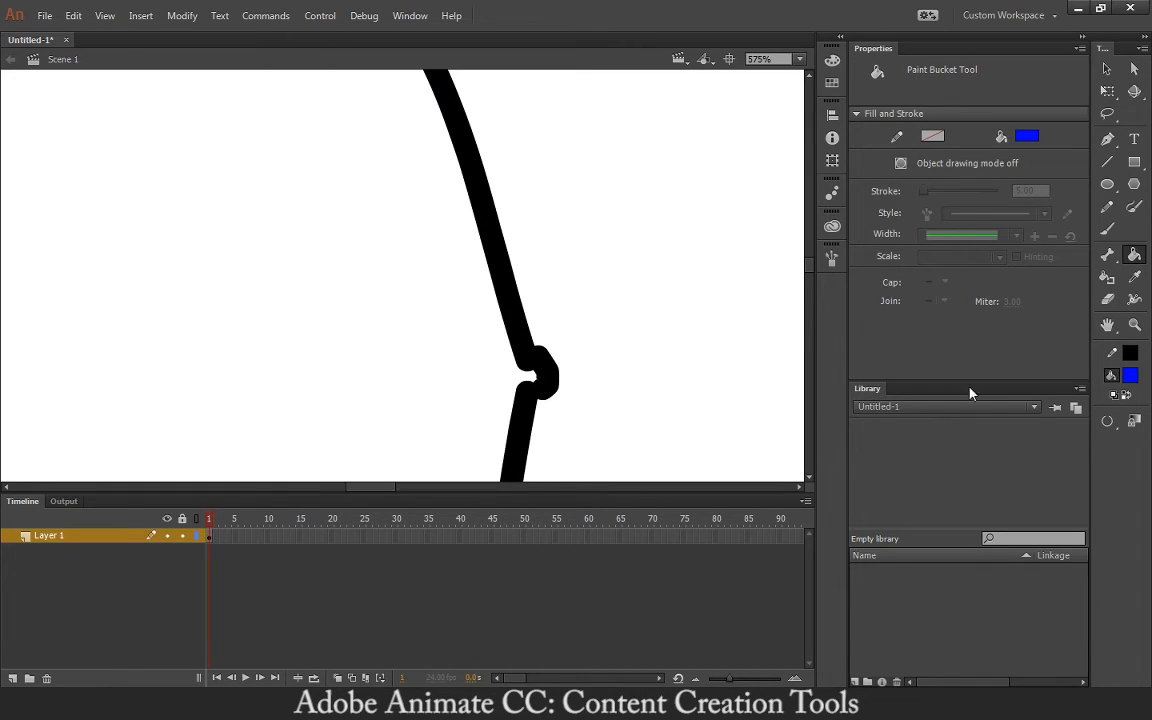
left_click(1130, 419)
left_click(985, 435)
left_click(1116, 423)
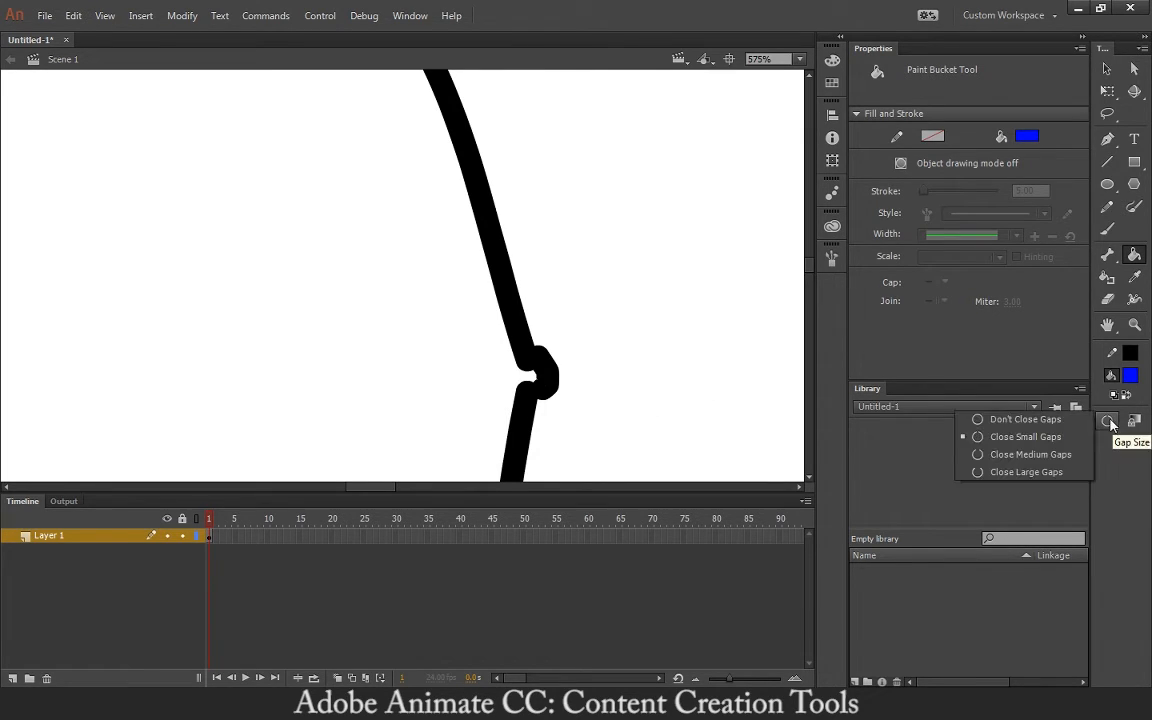
left_click(1113, 425)
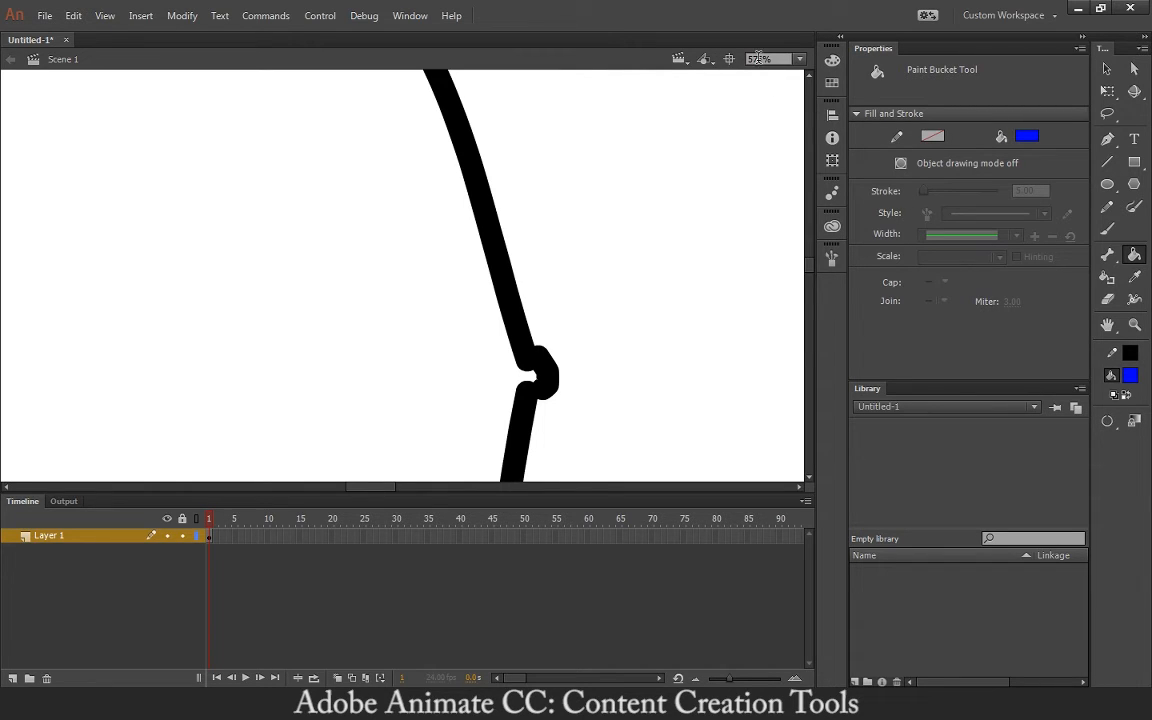
left_click(1107, 423)
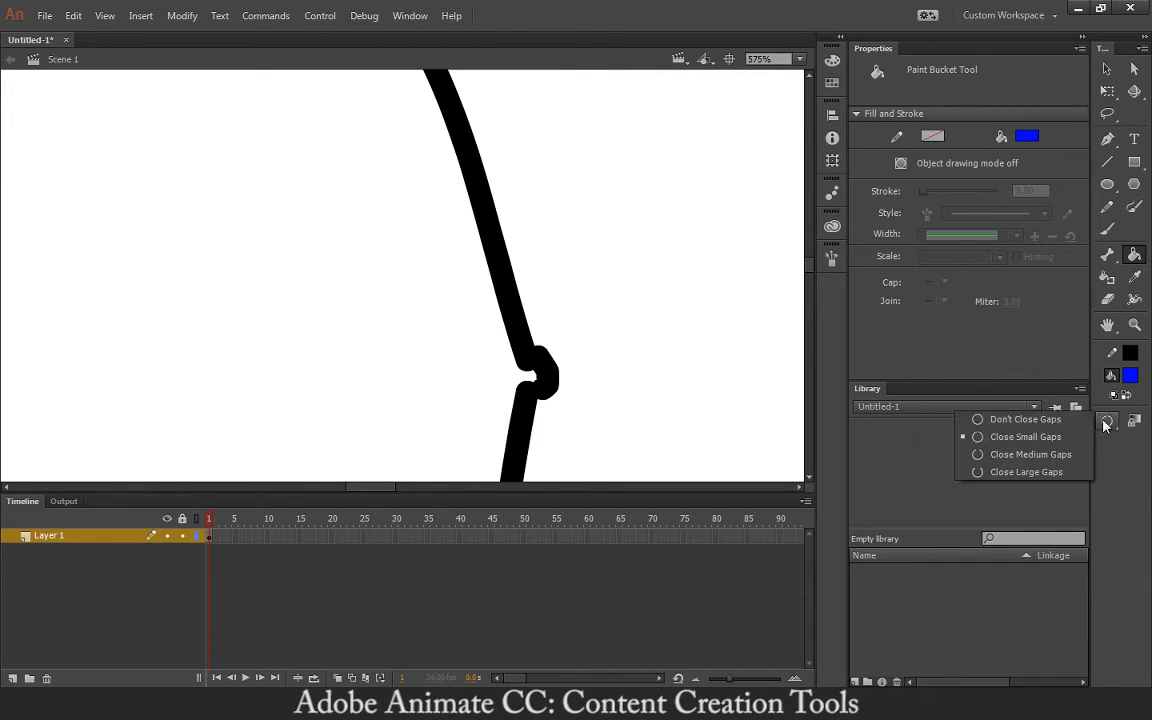
left_click(1009, 421)
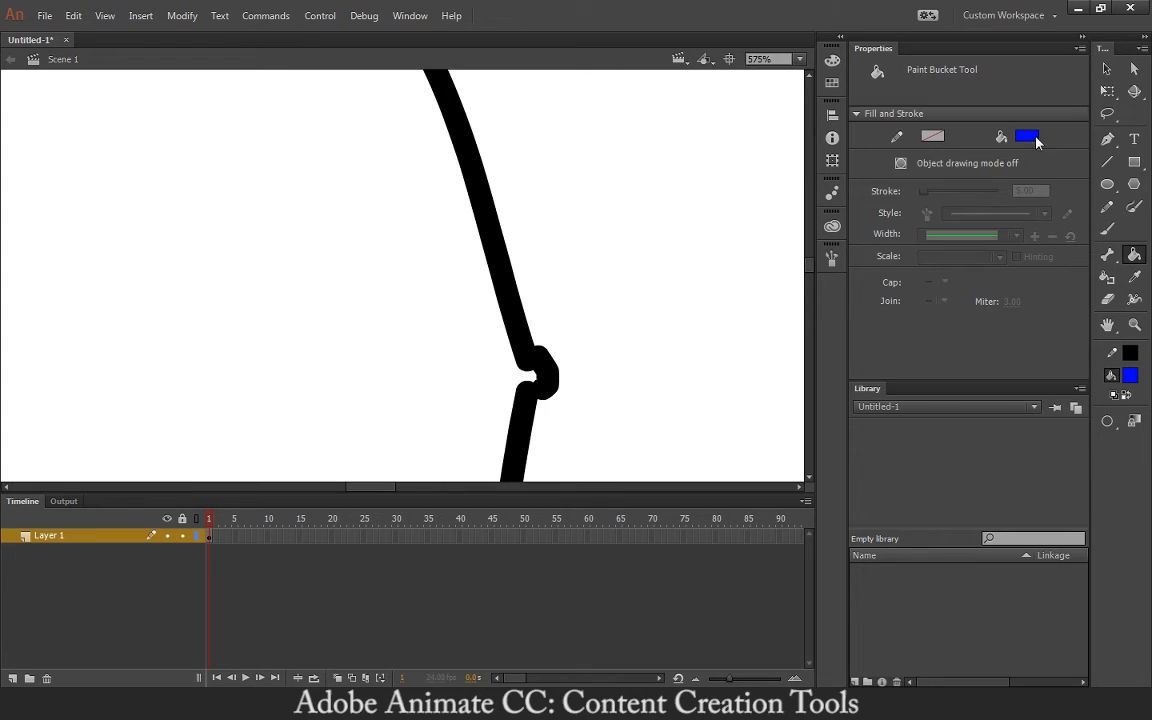
- Delete the detached knot shape and pull the upper stroke end down to close the gap
key("v")
left_click_drag(553, 386, 668, 385)
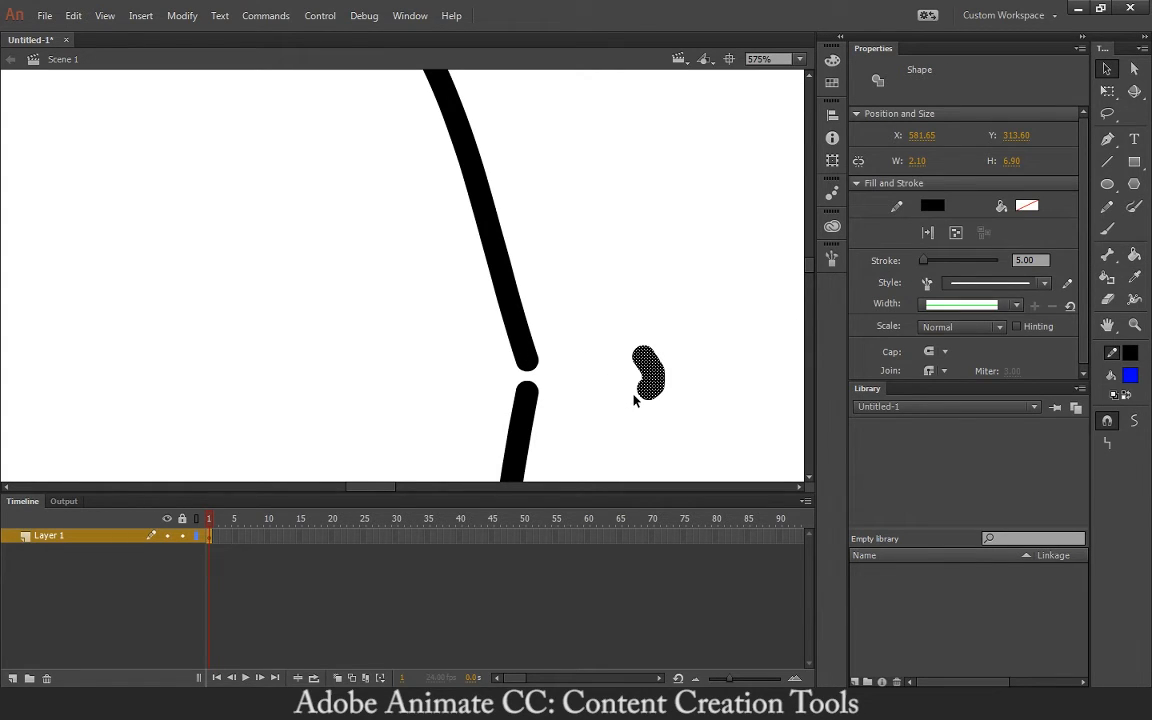
left_click(586, 307)
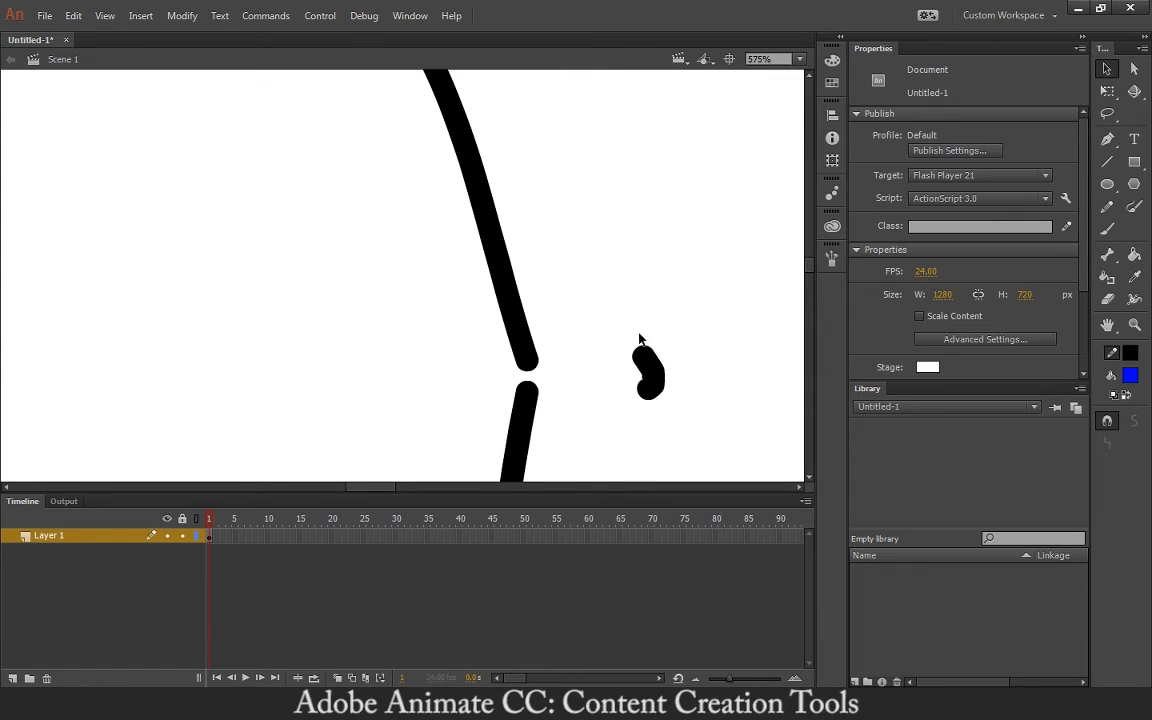
left_click_drag(599, 319, 710, 446)
key("Delete")
mouse_move(531, 370)
left_mouse_down()
mouse_move(530, 398)
mouse_move(524, 382)
mouse_move(566, 386)
mouse_move(555, 400)
mouse_move(514, 404)
mouse_move(524, 396)
left_mouse_up()
- Fill the closed shape solid blue with gap closing turned off, then zoom out
key("k")
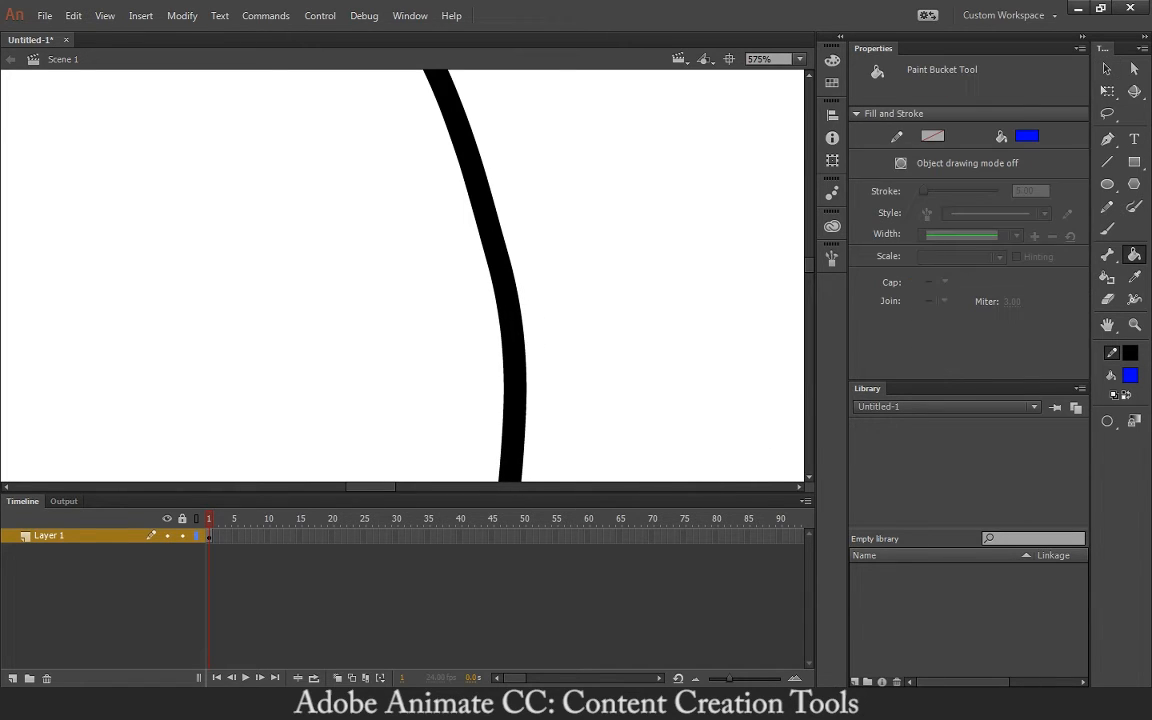
left_click(1110, 424)
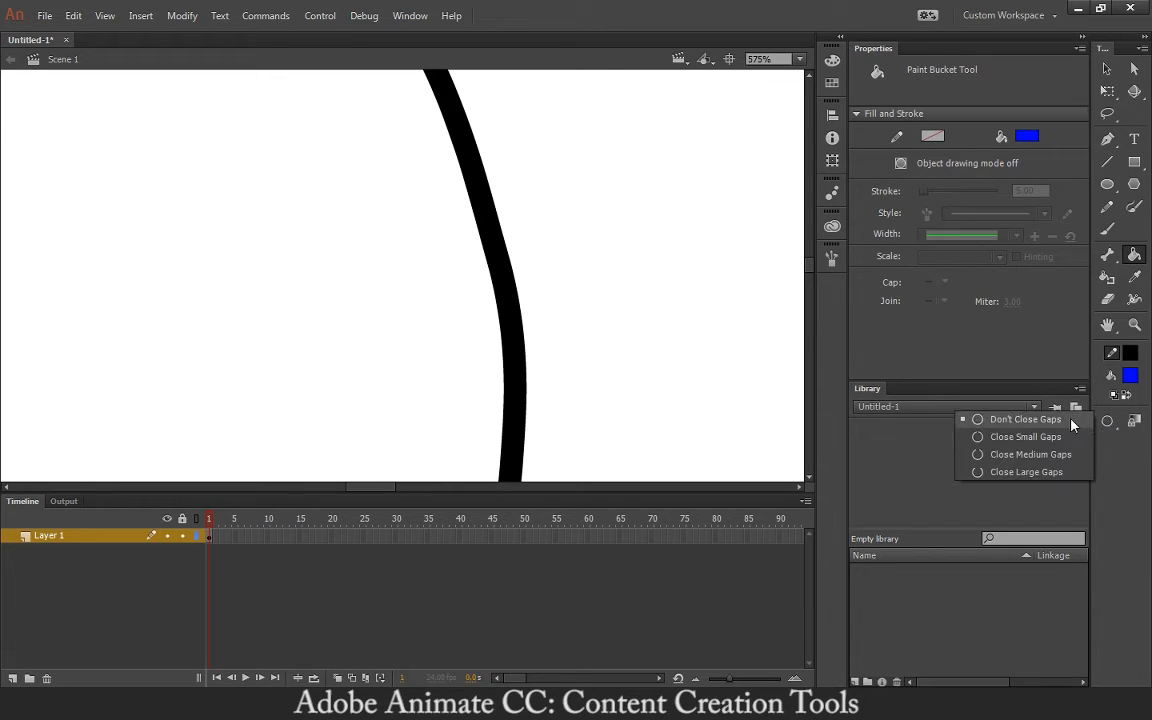
left_click(1075, 416)
left_click(309, 278)
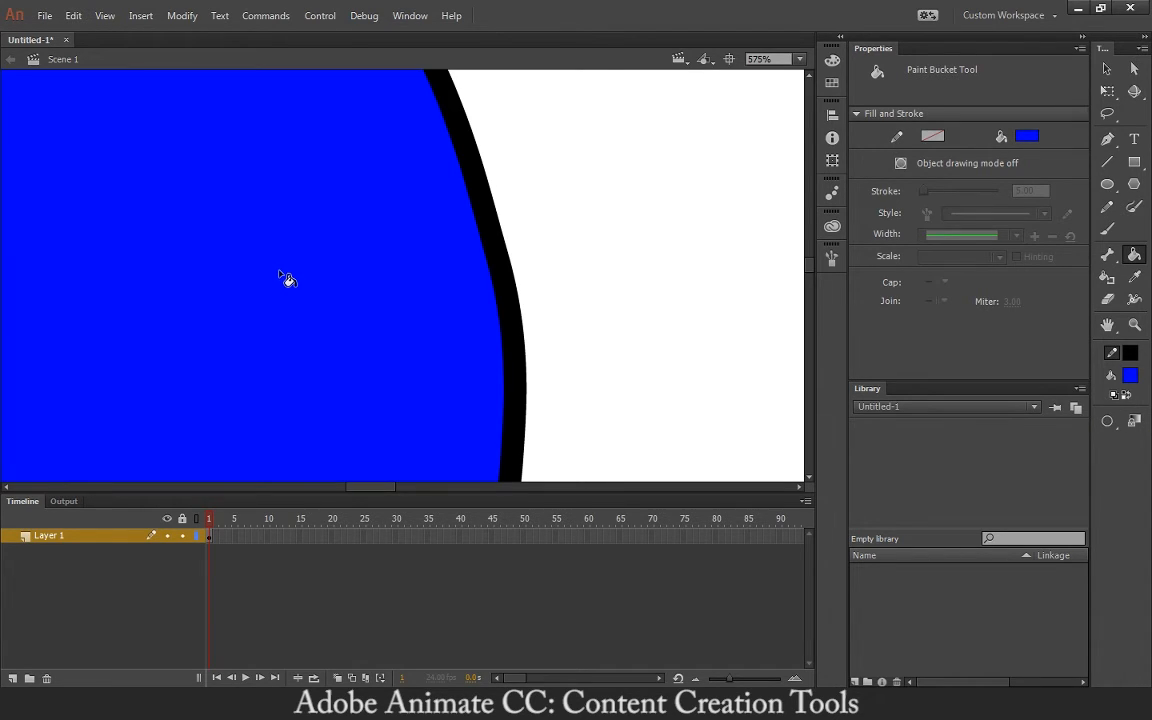
key("ctrl+minus")
key("ctrl+minus")
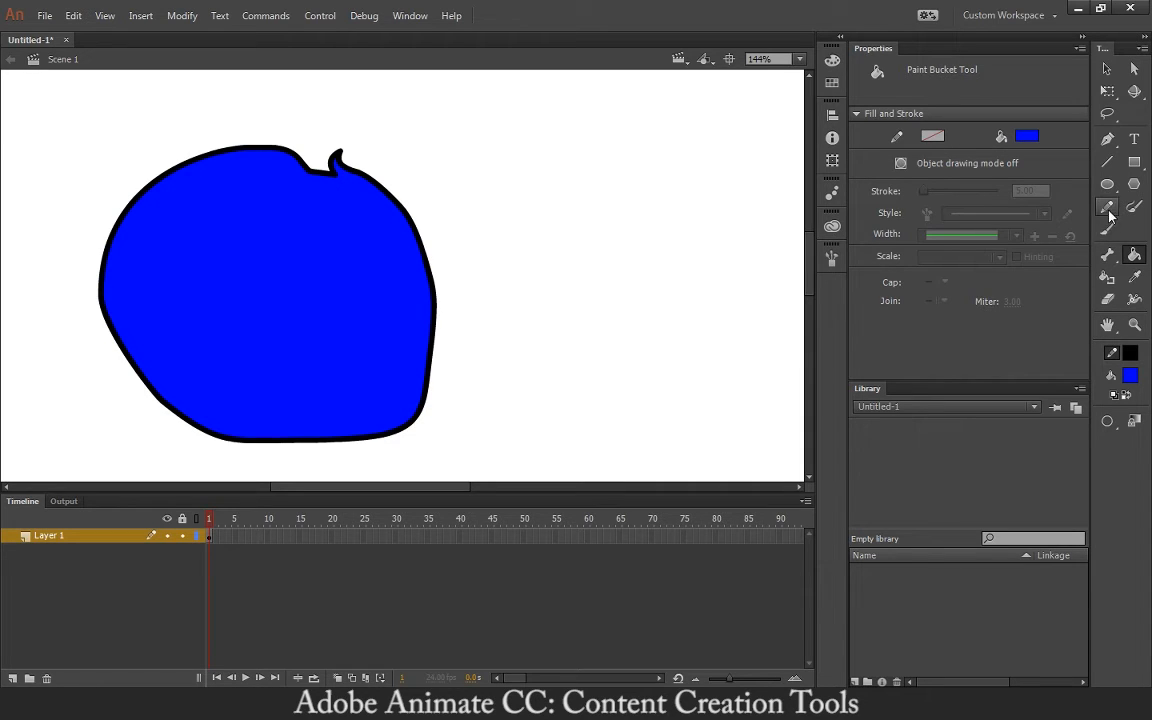
key("v")
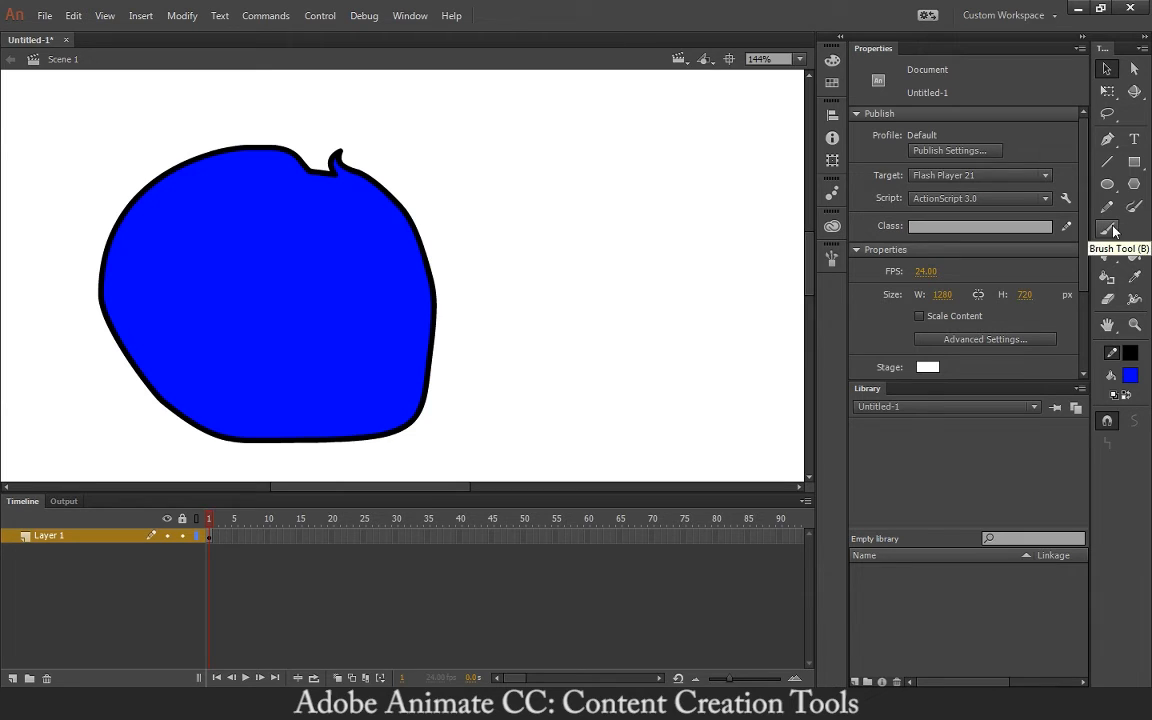
- Marquee-select the blue outlined blob, delete it, and make the Brush tool active
left_click(1114, 231)
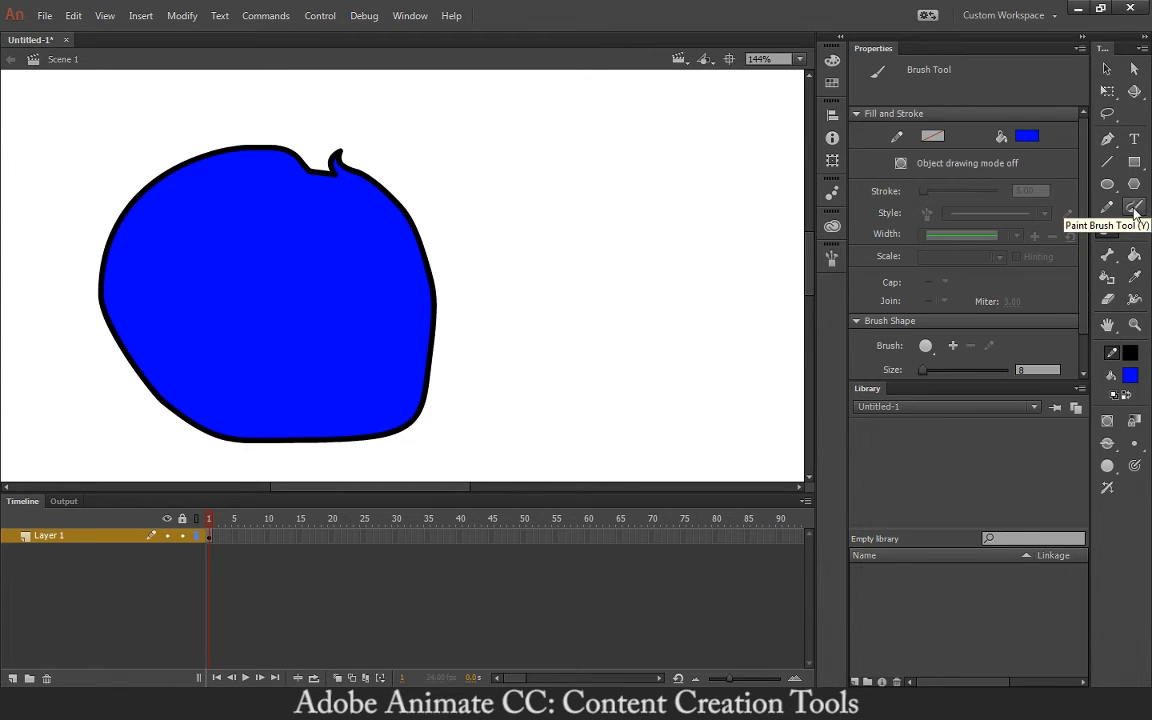
key("v")
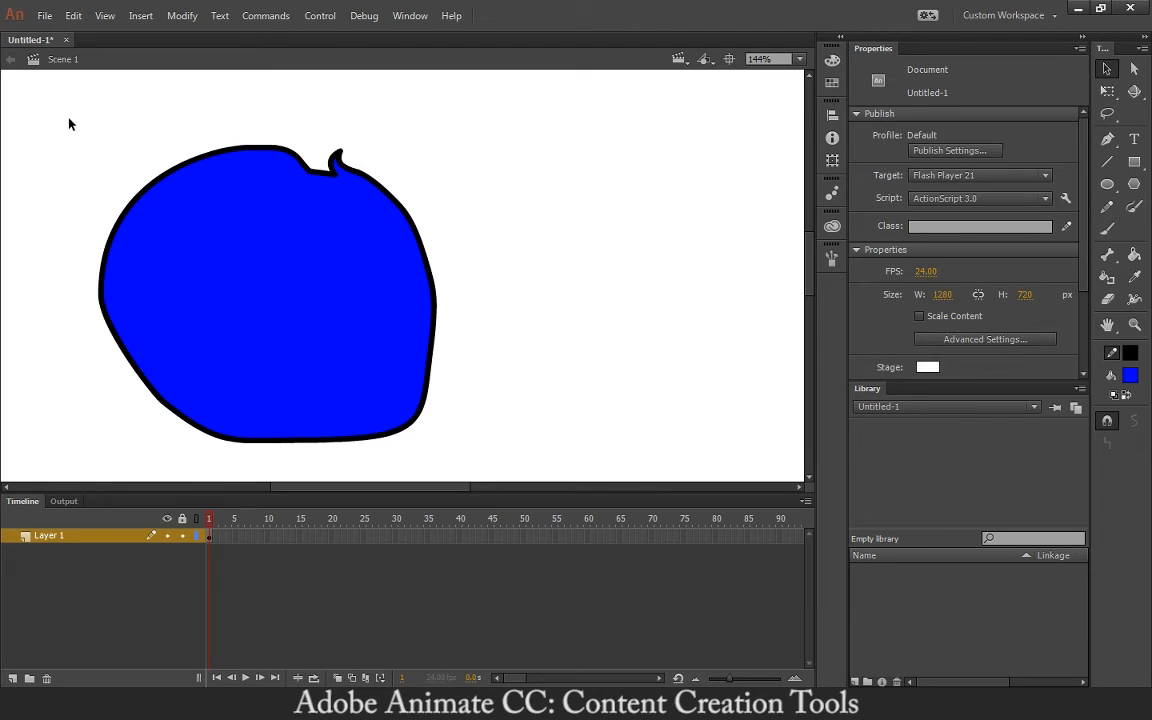
left_click_drag(69, 124, 517, 469)
key("Delete")
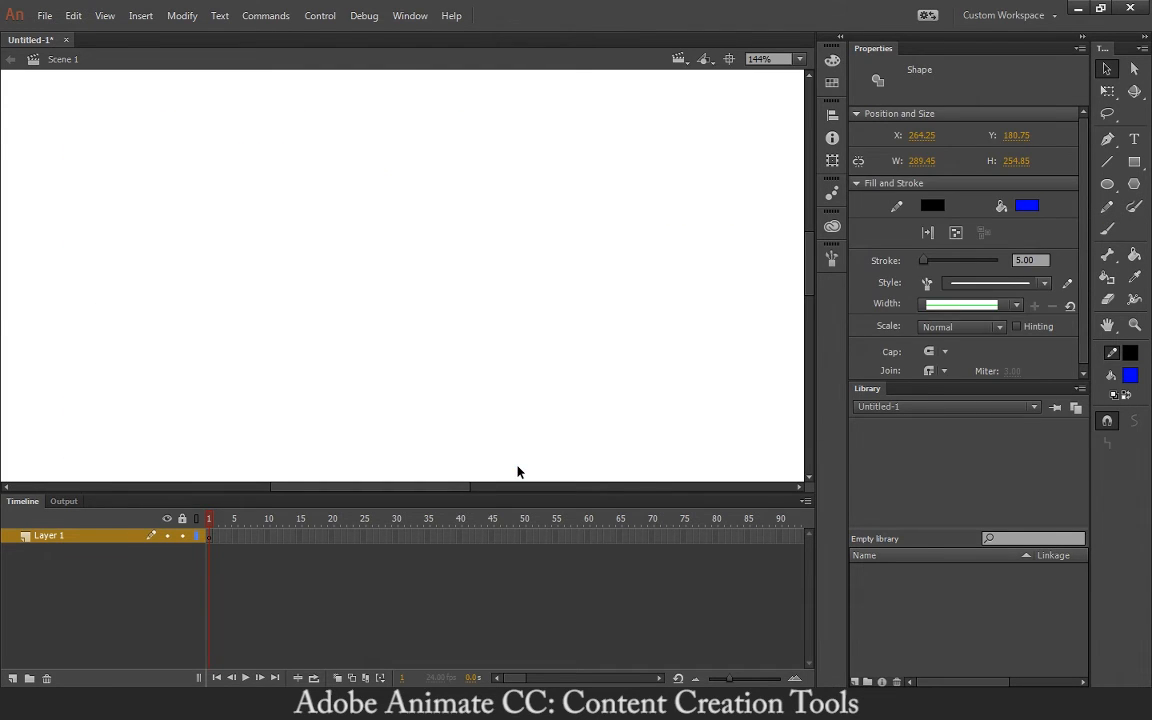
left_click(1107, 233)
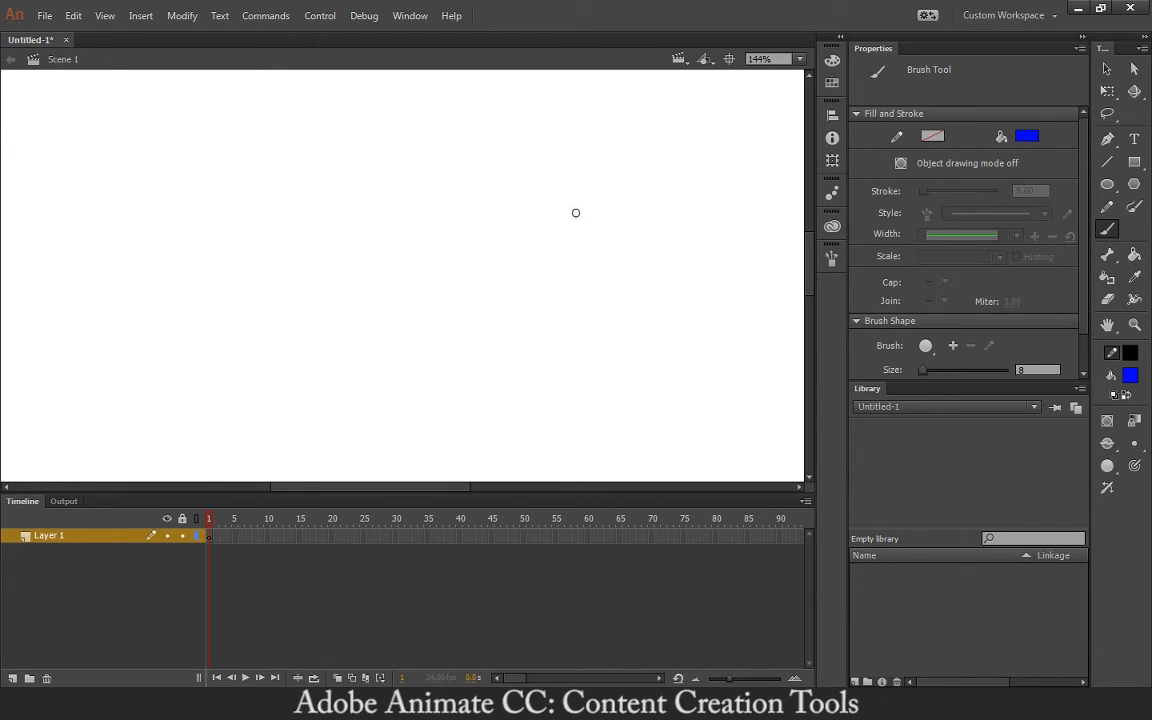
- Brush a closed blue oval, then scribble thick black pencil strokes inside it
mouse_move(573, 215)
left_mouse_down()
mouse_move(392, 285)
mouse_move(578, 295)
left_mouse_up()
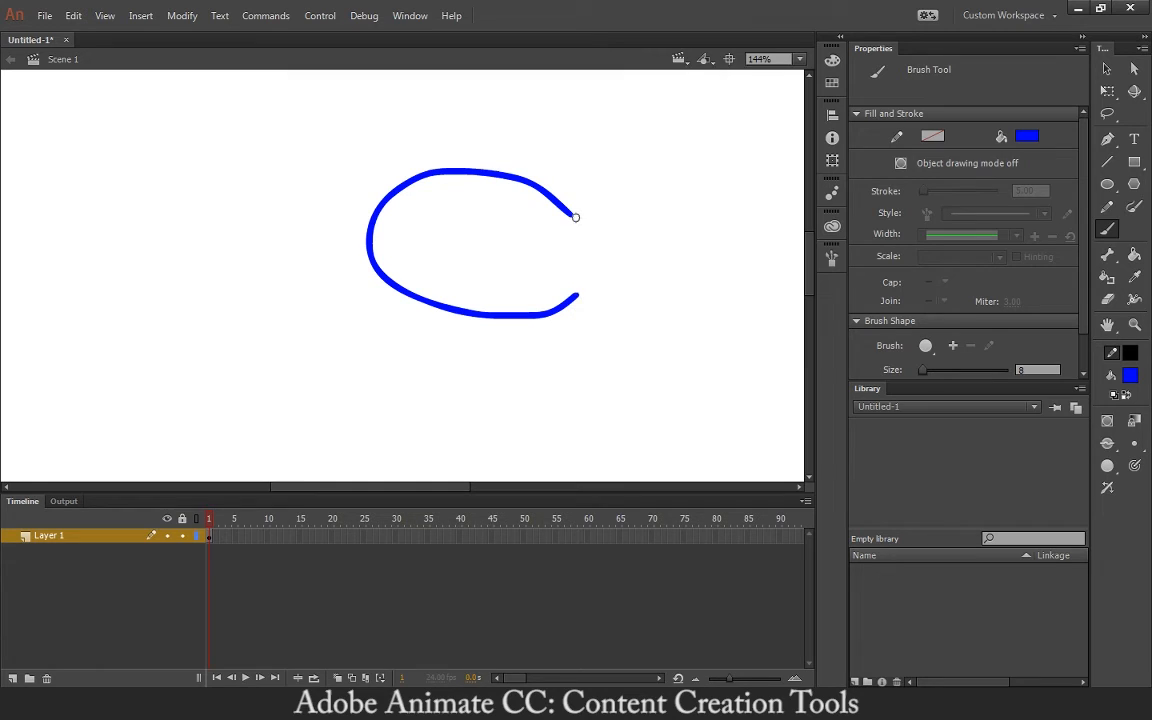
left_click_drag(573, 220, 577, 298)
key("y")
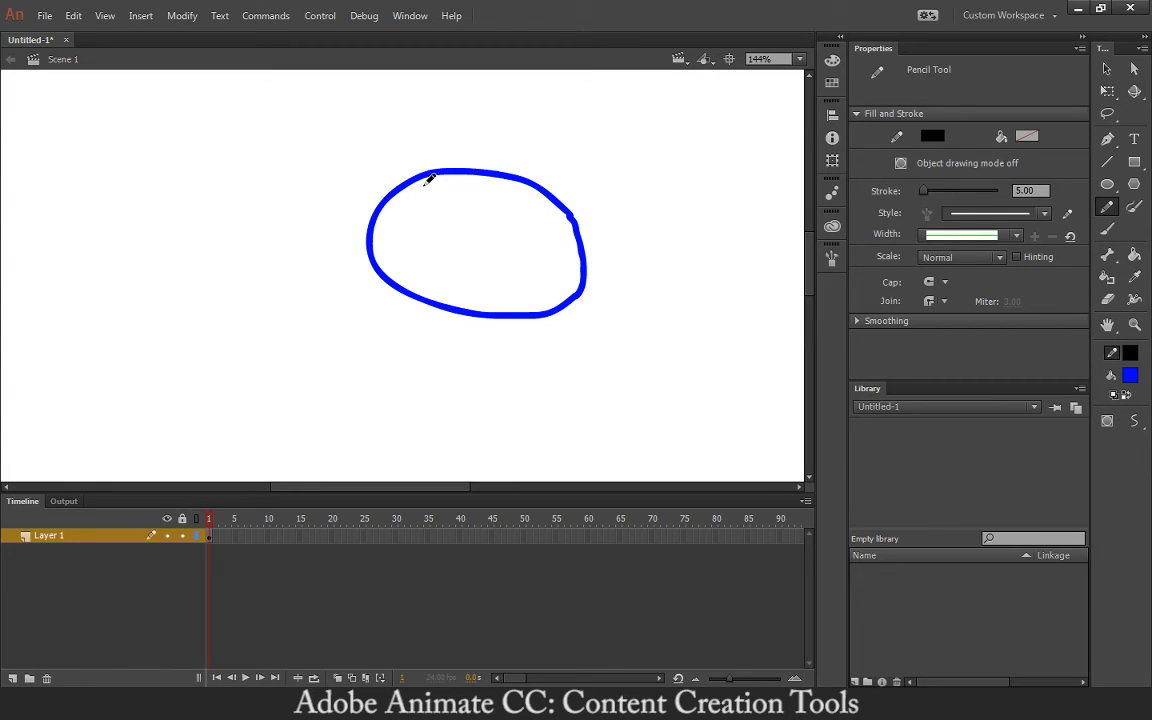
mouse_move(431, 196)
left_mouse_down()
mouse_move(437, 178)
mouse_move(400, 211)
mouse_move(423, 200)
mouse_move(411, 222)
mouse_move(467, 184)
mouse_move(397, 242)
mouse_move(477, 193)
mouse_move(518, 196)
mouse_move(504, 202)
mouse_move(511, 224)
mouse_move(526, 234)
mouse_move(546, 222)
mouse_move(552, 271)
mouse_move(523, 245)
mouse_move(478, 287)
mouse_move(481, 260)
mouse_move(421, 259)
left_mouse_up()
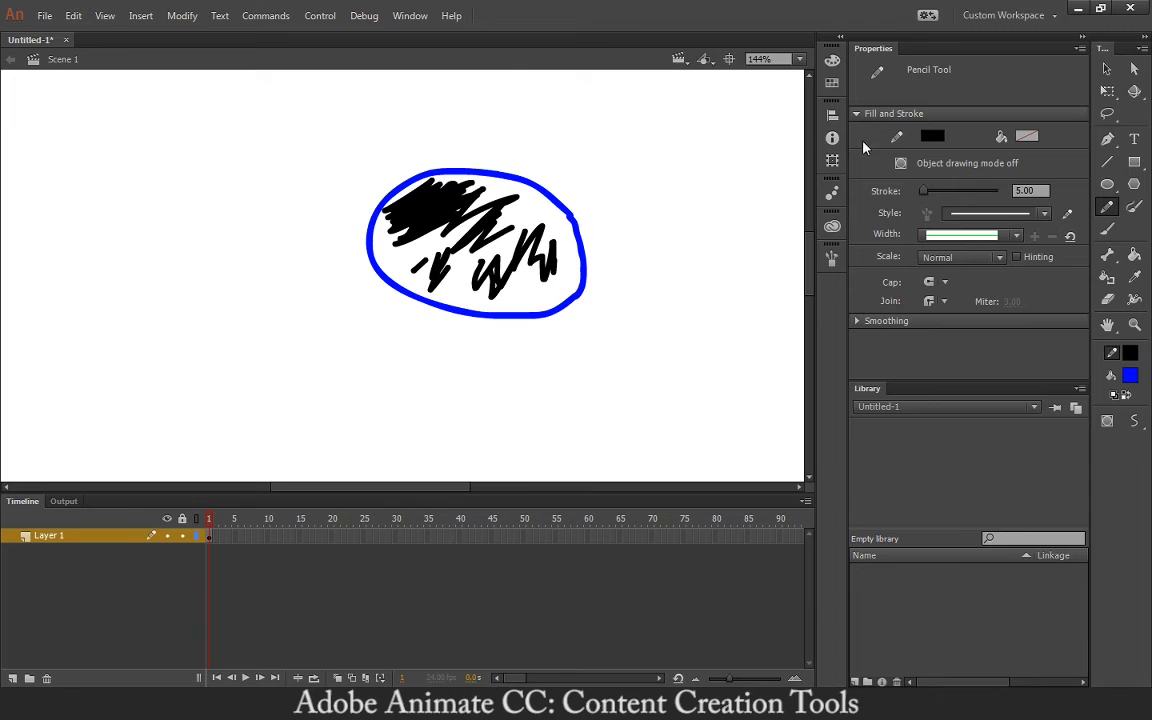
left_click(1101, 74)
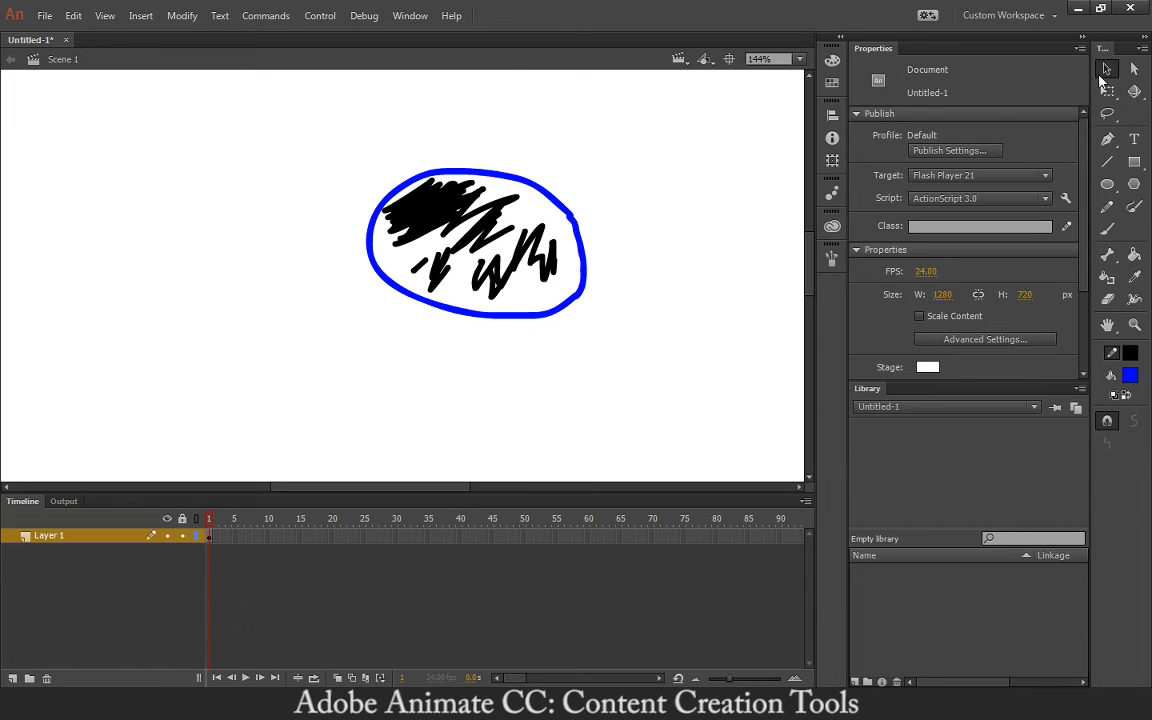
- Shift the blue oval slightly left to X 487.70, leaving the black scribbles in place
left_click(553, 199)
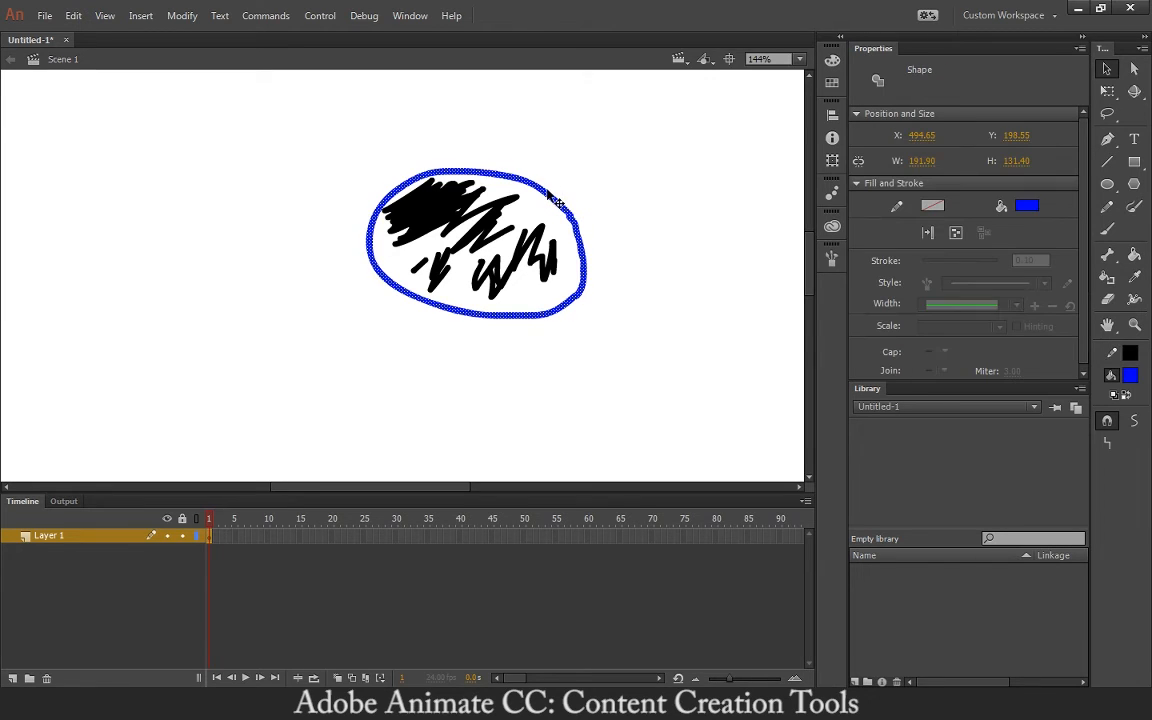
left_click_drag(553, 199, 544, 191)
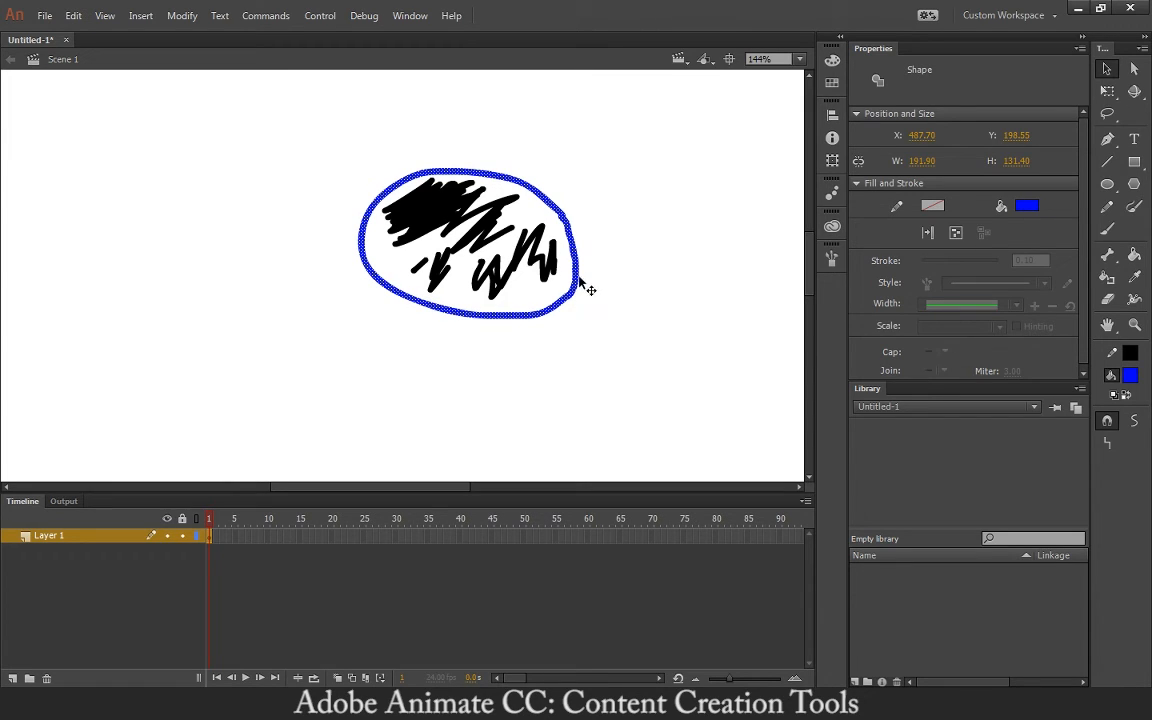
left_click(588, 216)
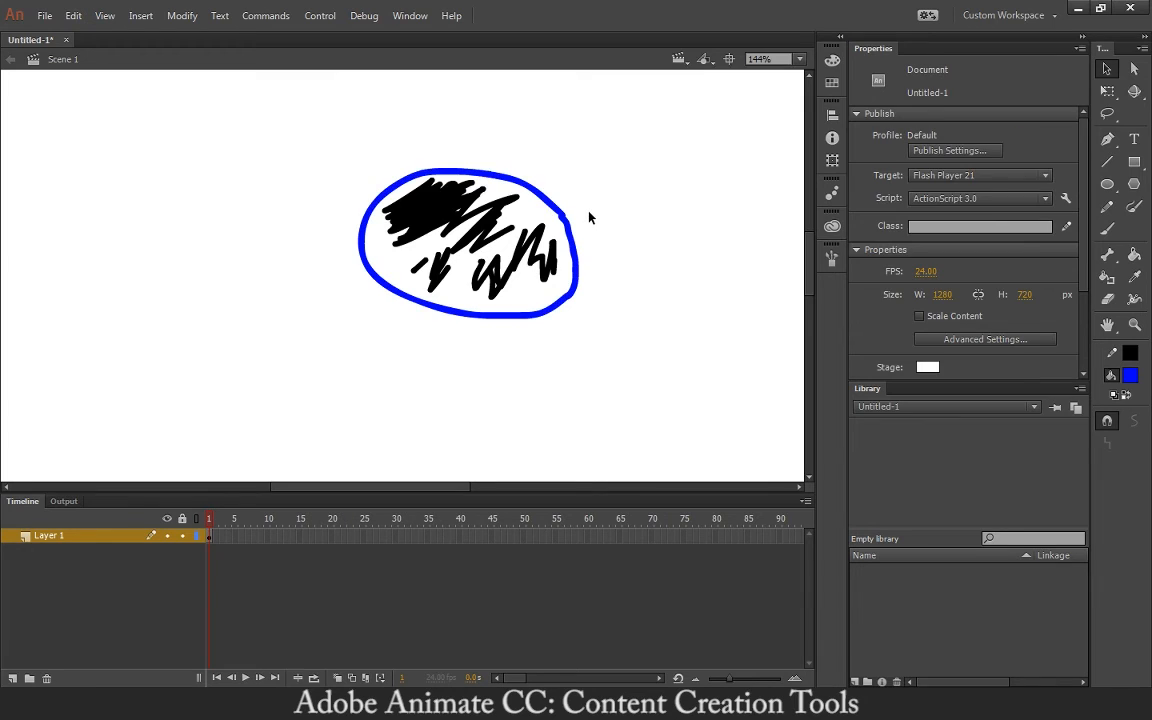
left_click(541, 241)
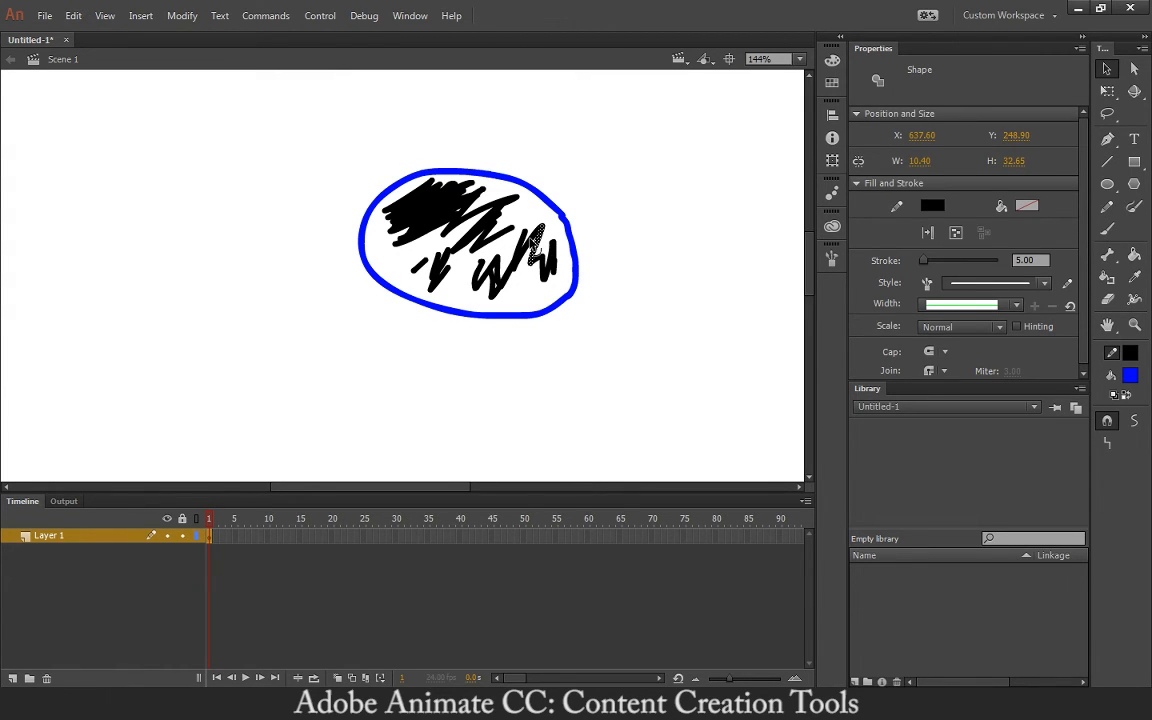
- Zoom to 288% and brush a tall blue zigzag stroke right of the oval
key("ctrl+equal")
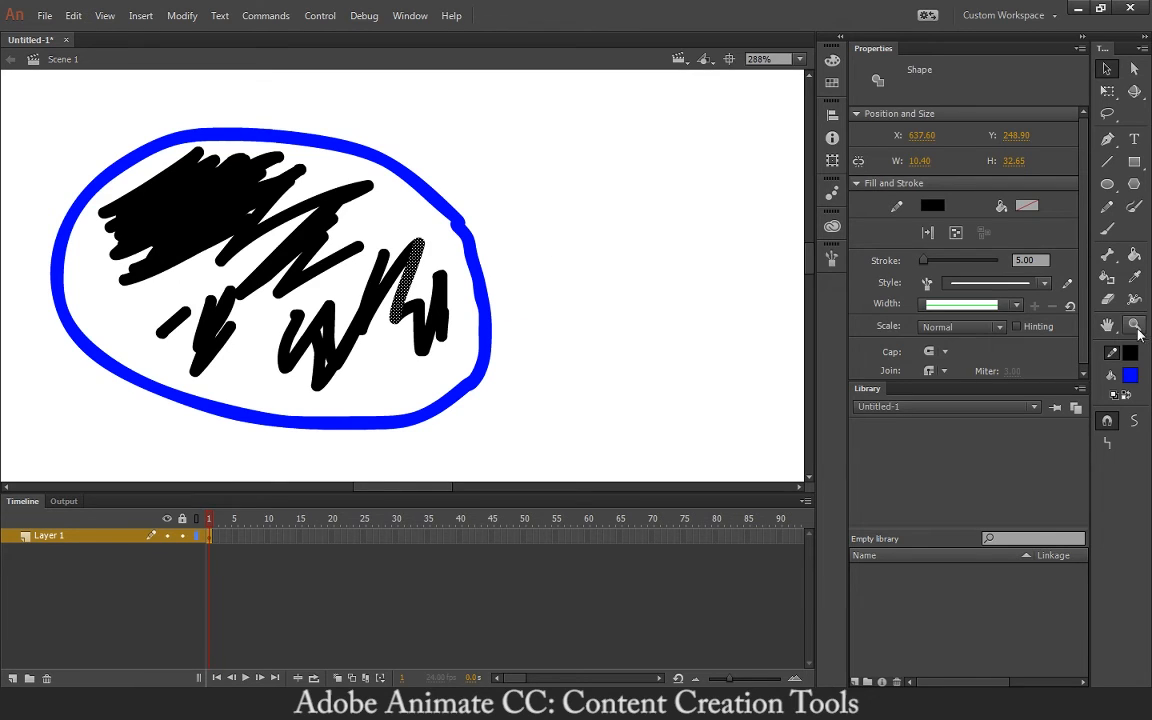
left_click(1110, 232)
mouse_move(586, 336)
left_mouse_down()
mouse_move(620, 185)
mouse_move(699, 203)
mouse_move(716, 160)
left_mouse_up()
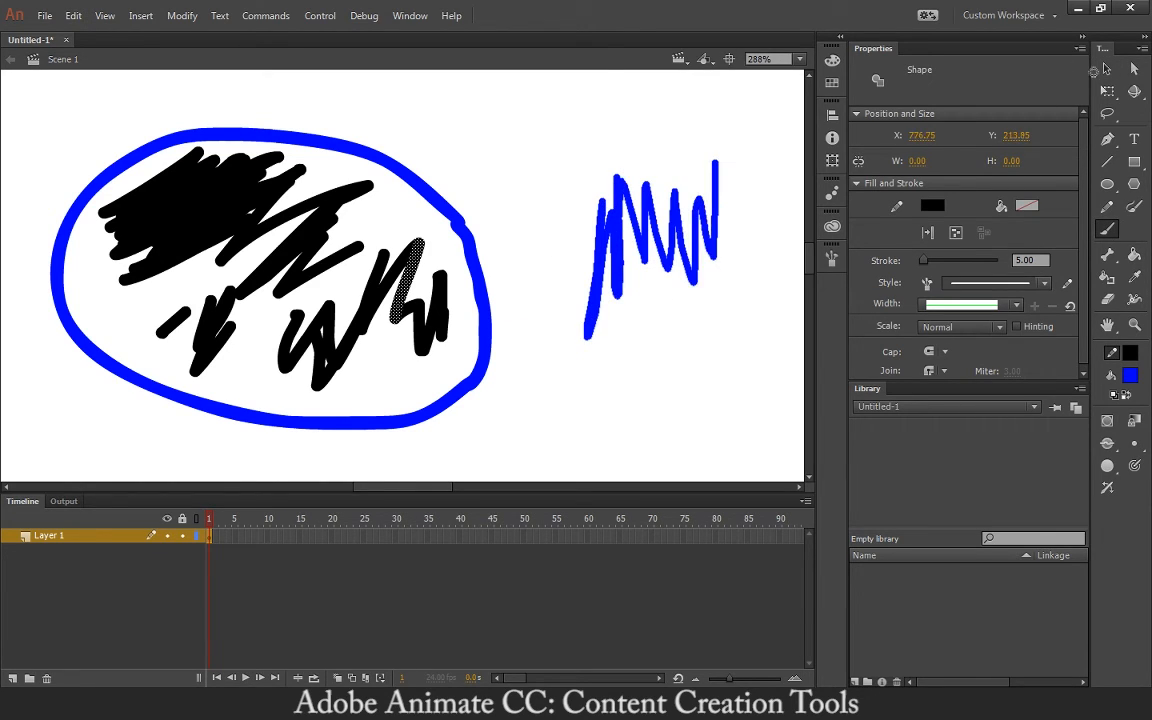
key("v")
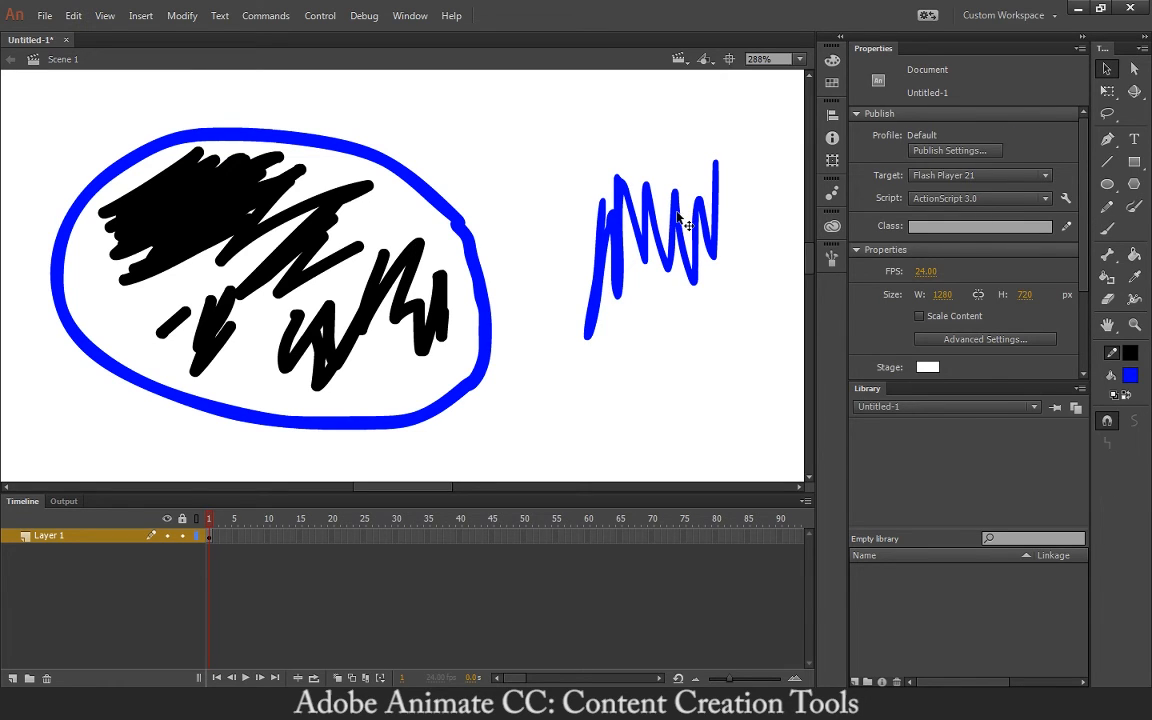
left_click(718, 254)
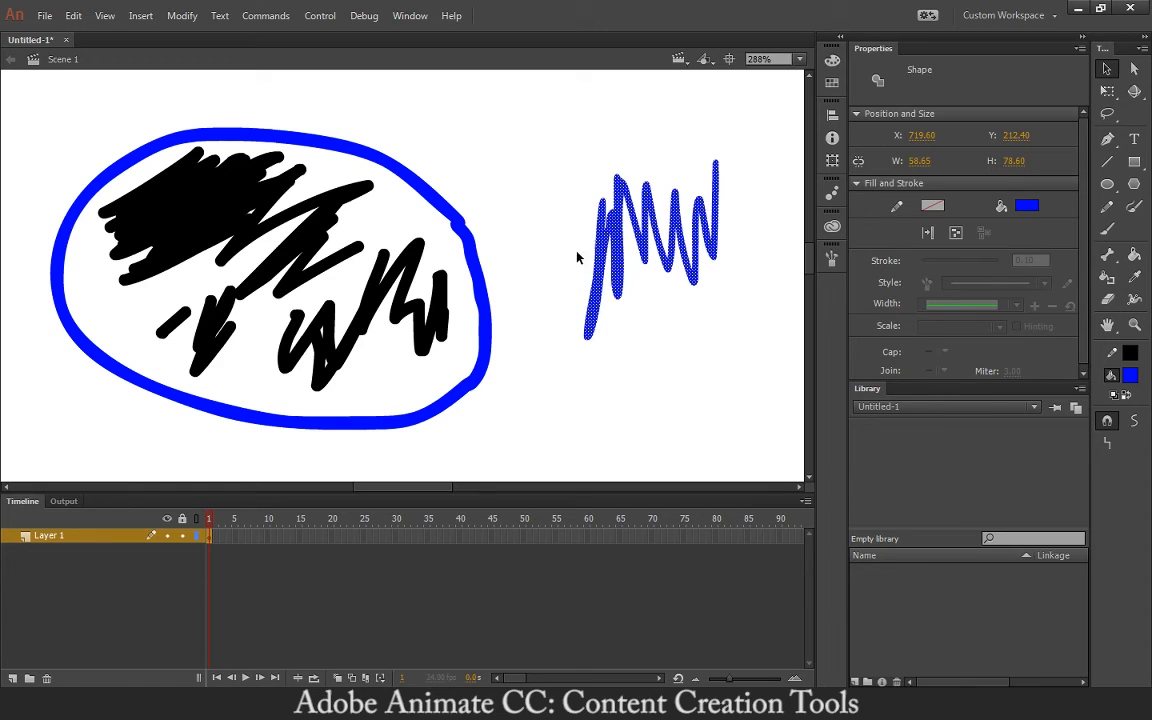
- Click pieces of the black scribble, then marquee-select the oval, scribbles and zigzag together
left_click(210, 235)
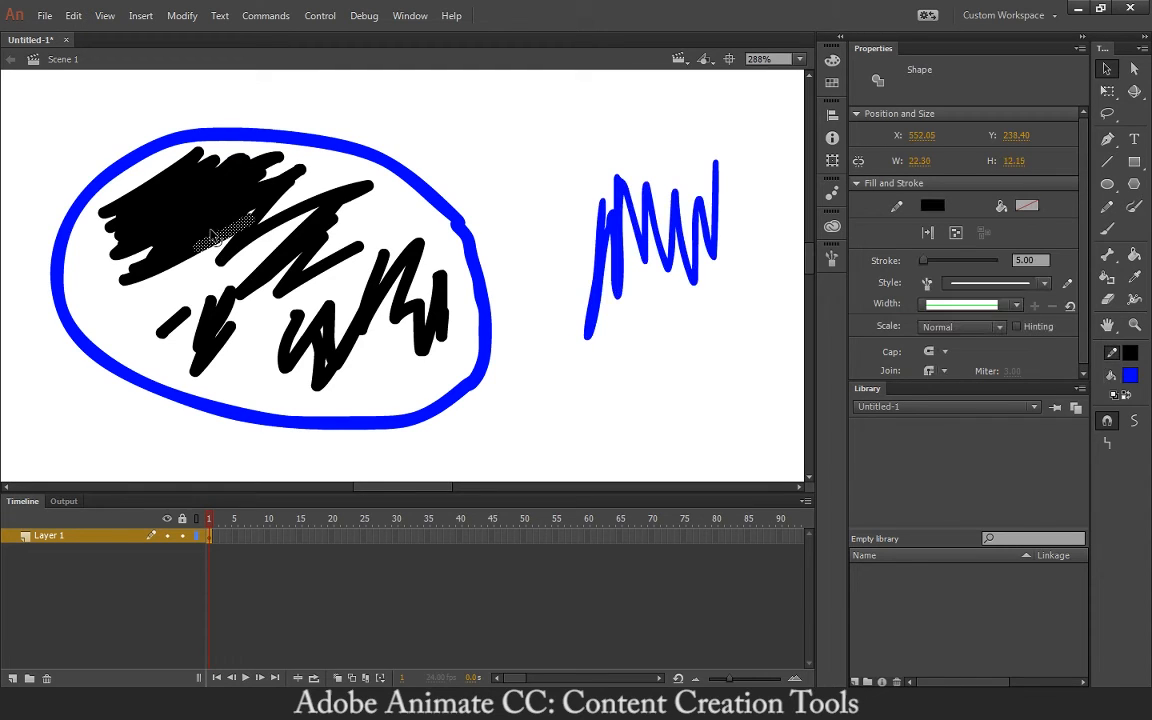
left_click(211, 222)
left_click(214, 203)
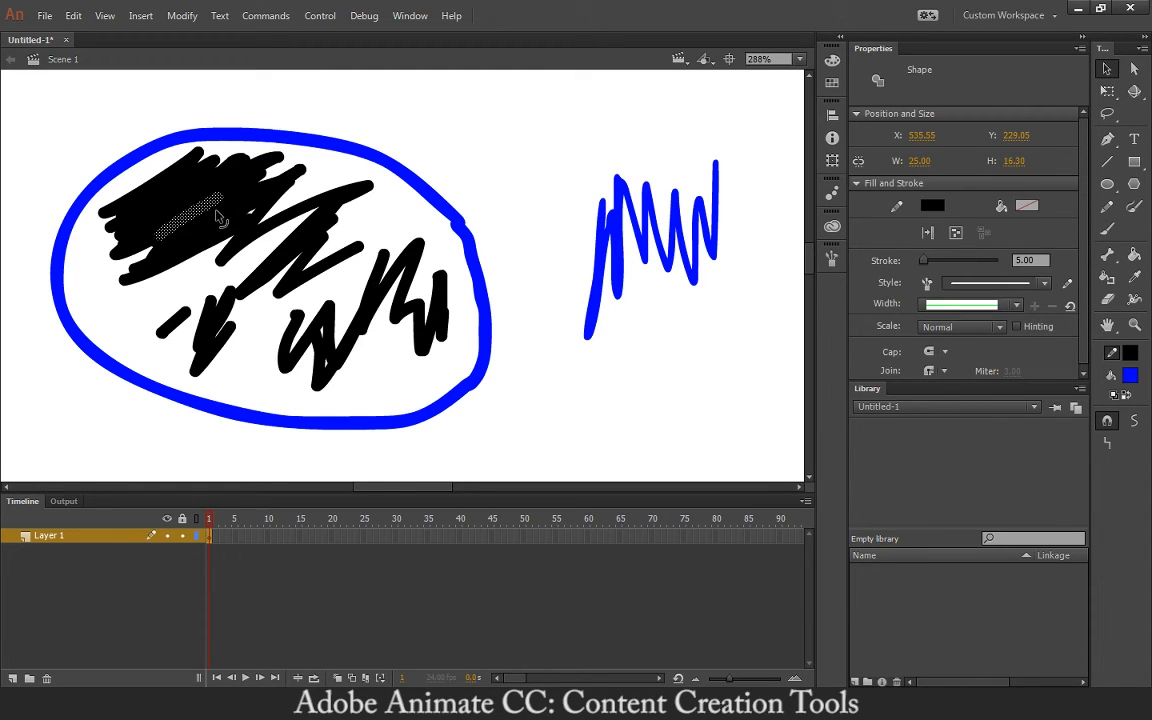
left_click(219, 212)
left_click(240, 189)
left_click(262, 172)
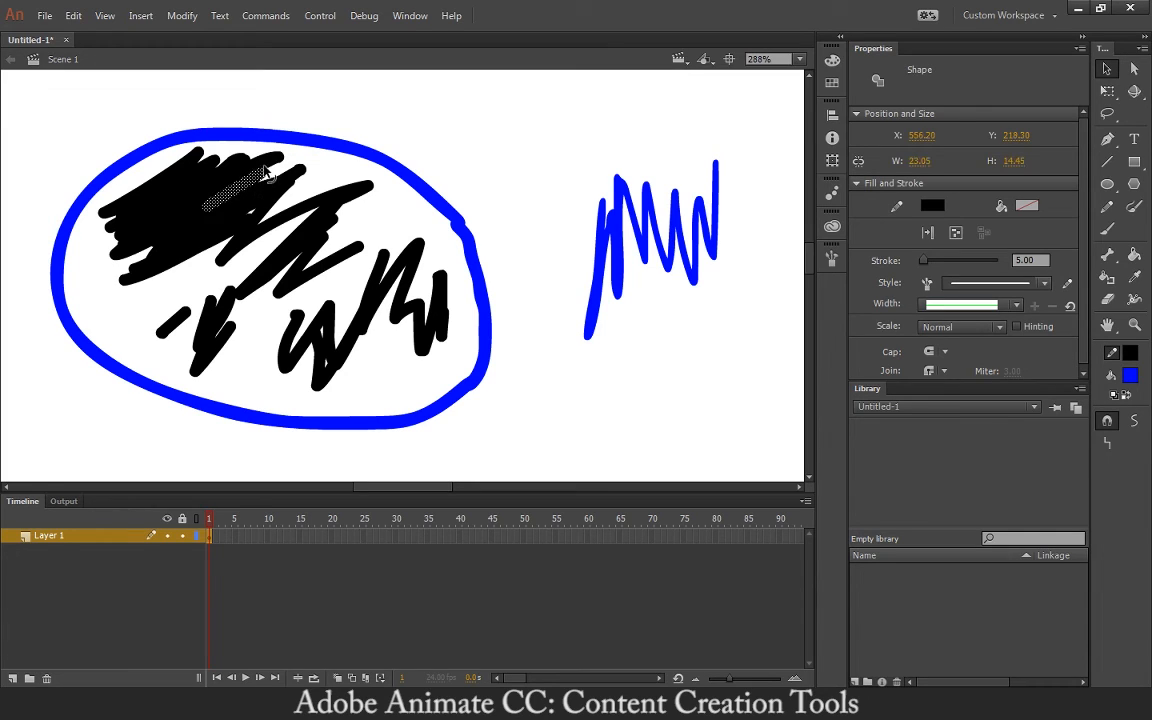
left_click(242, 167)
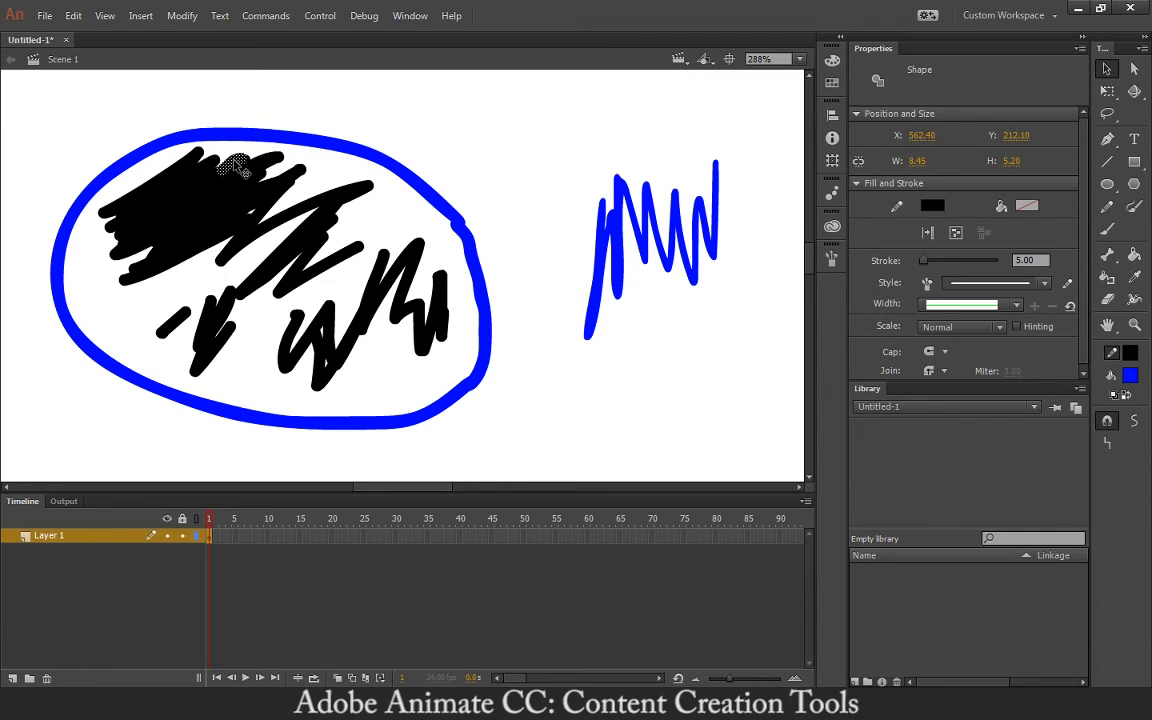
left_click(186, 168)
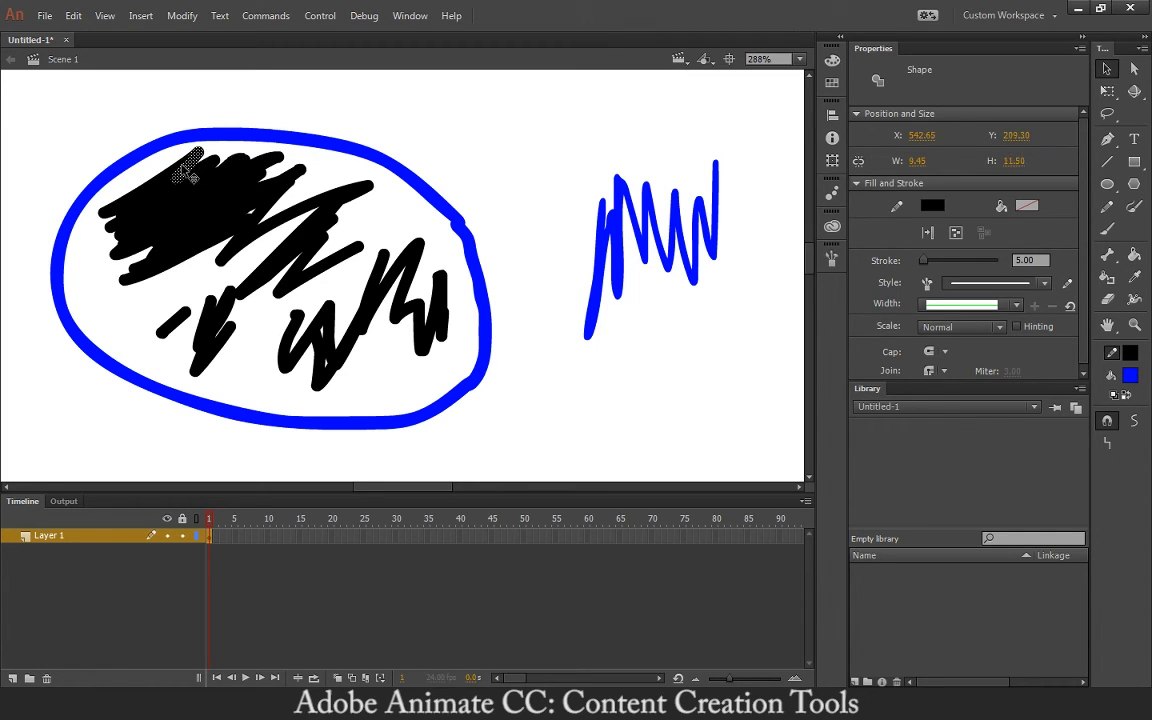
left_click(174, 171)
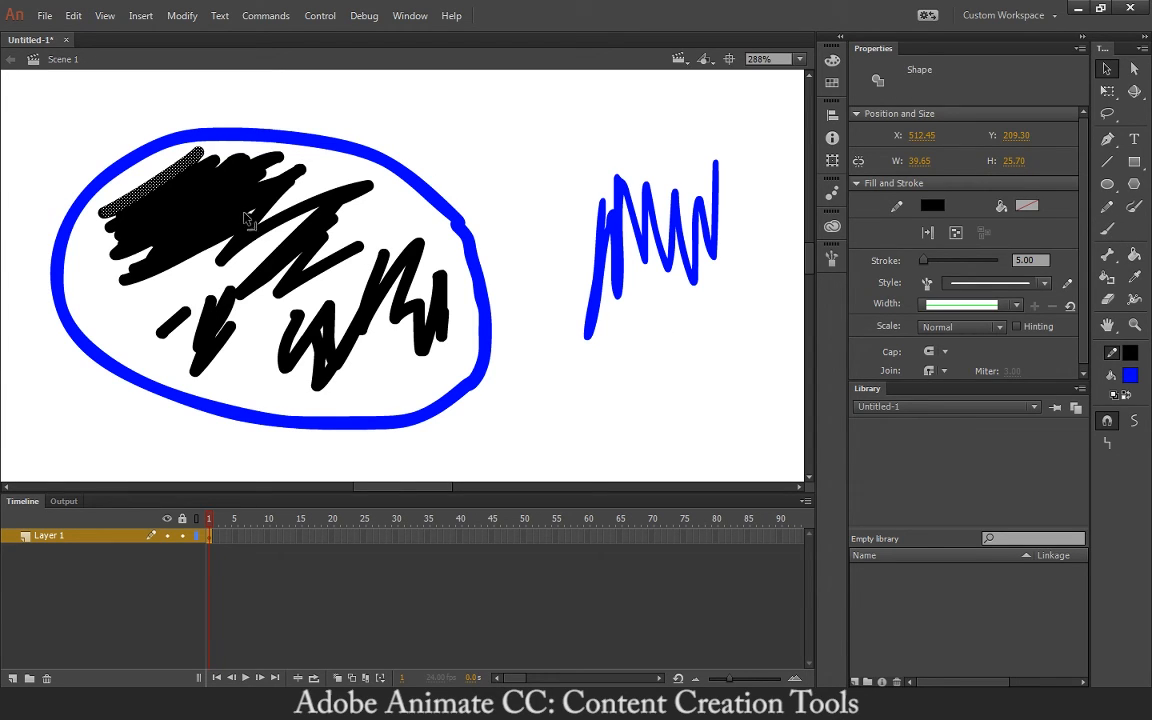
mouse_move(37, 94)
left_mouse_down()
mouse_move(157, 319)
mouse_move(756, 456)
left_mouse_up()
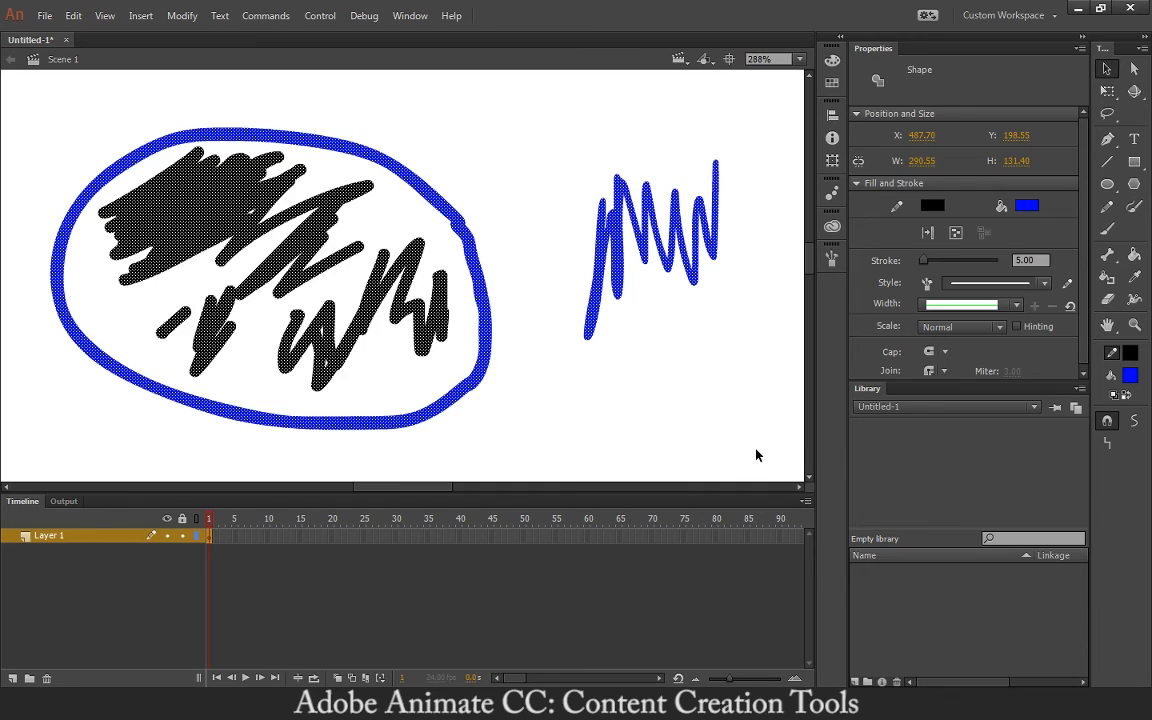
- Delete all drawings, zoom out to 72%, centre the stage and choose the Paint Brush
key("Delete")
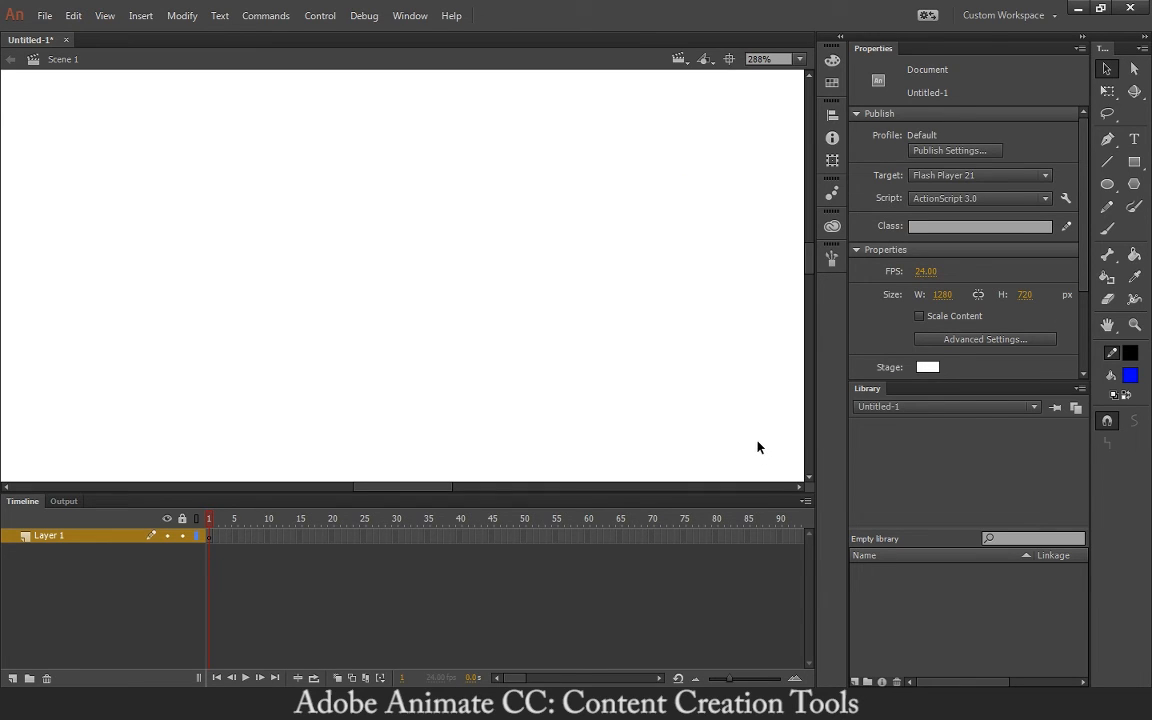
key("ctrl+minus")
key("ctrl+minus")
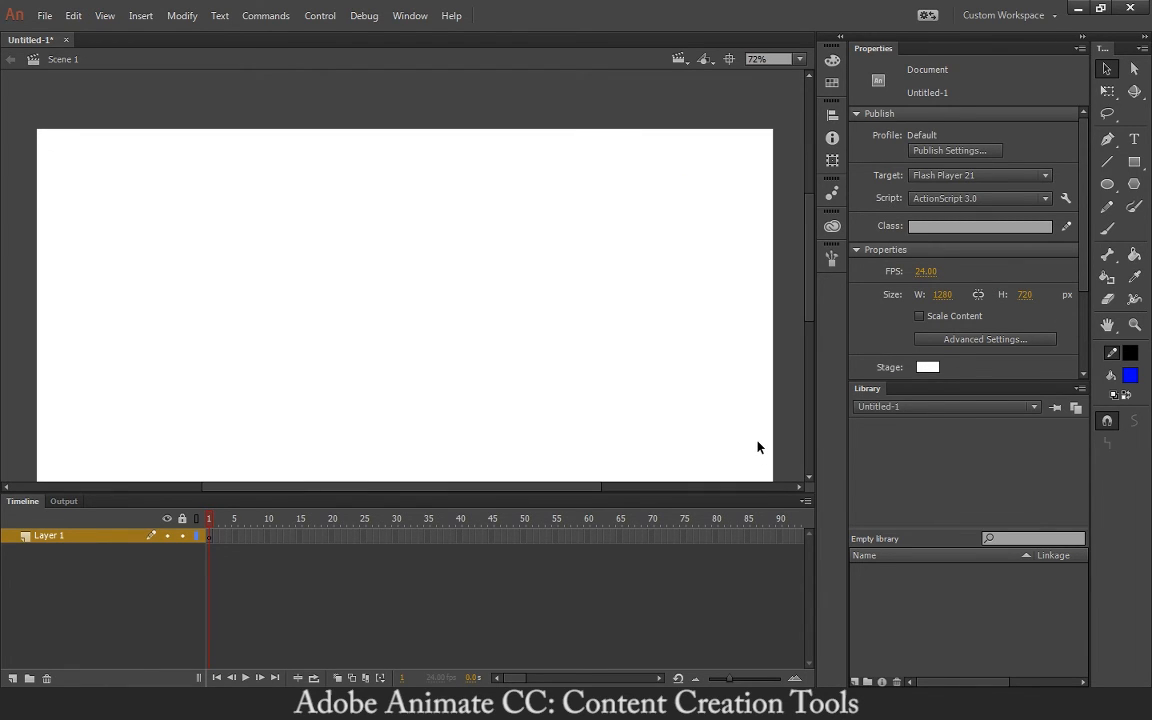
left_click(729, 60)
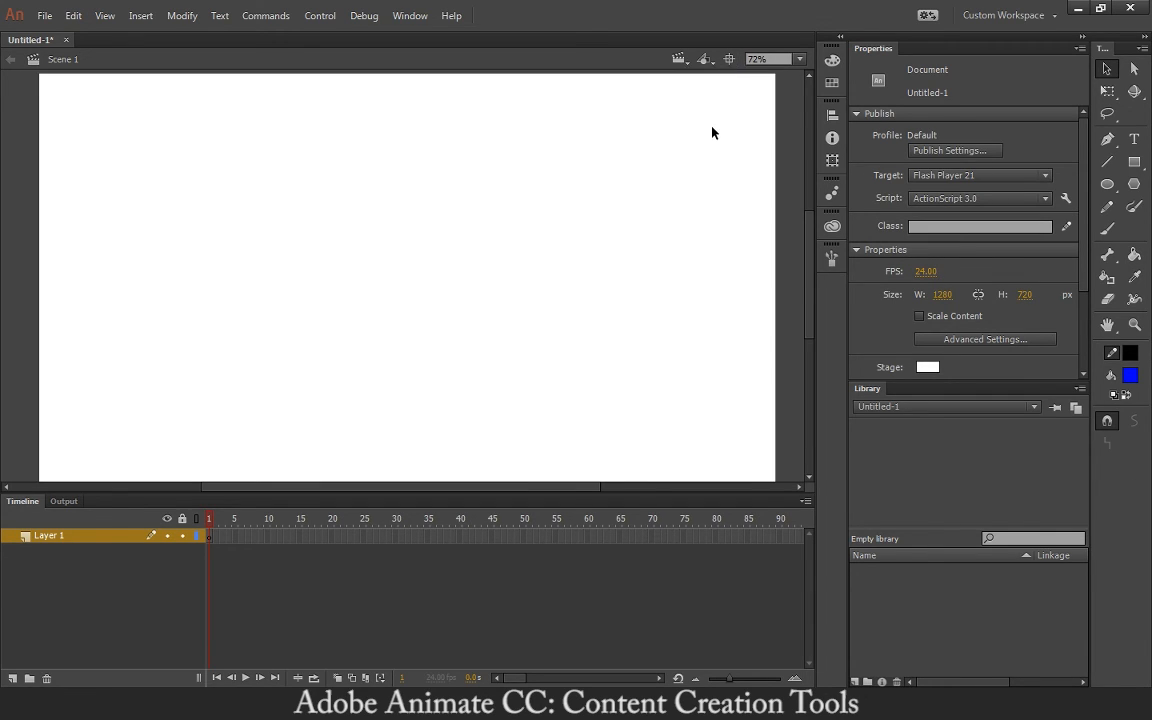
left_click(1135, 214)
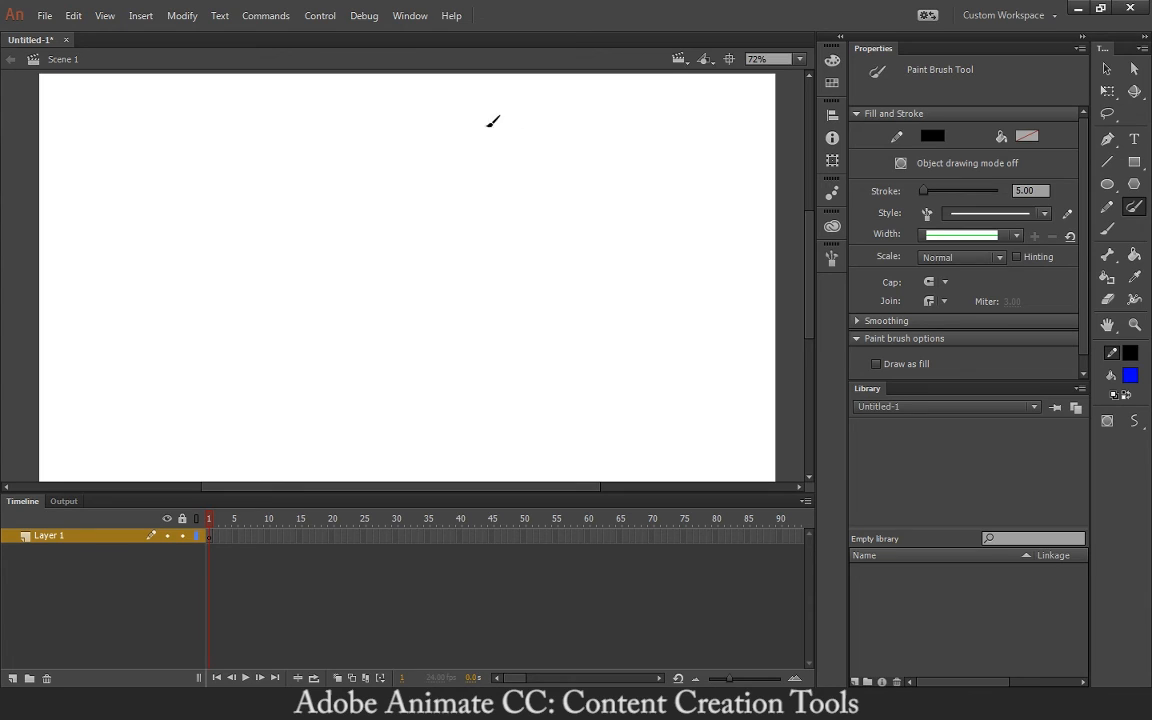
- Open the Brush Library from the Window menu, then switch to the Paint Brush tool
left_click(408, 17)
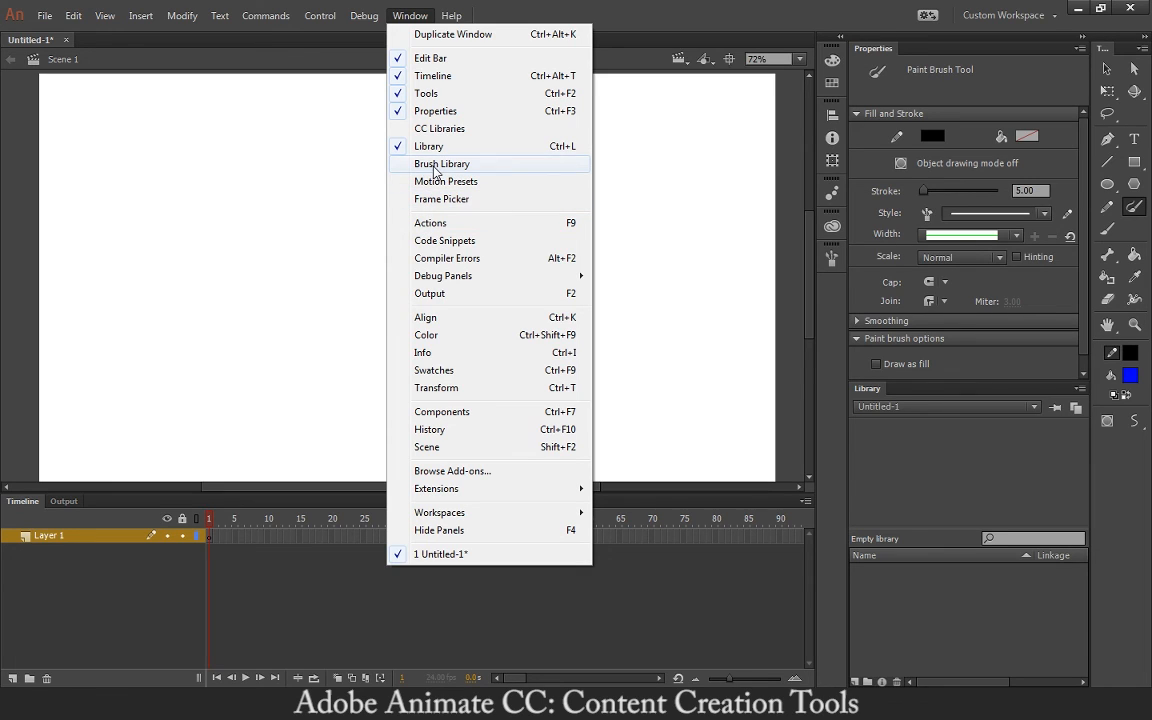
left_click(490, 164)
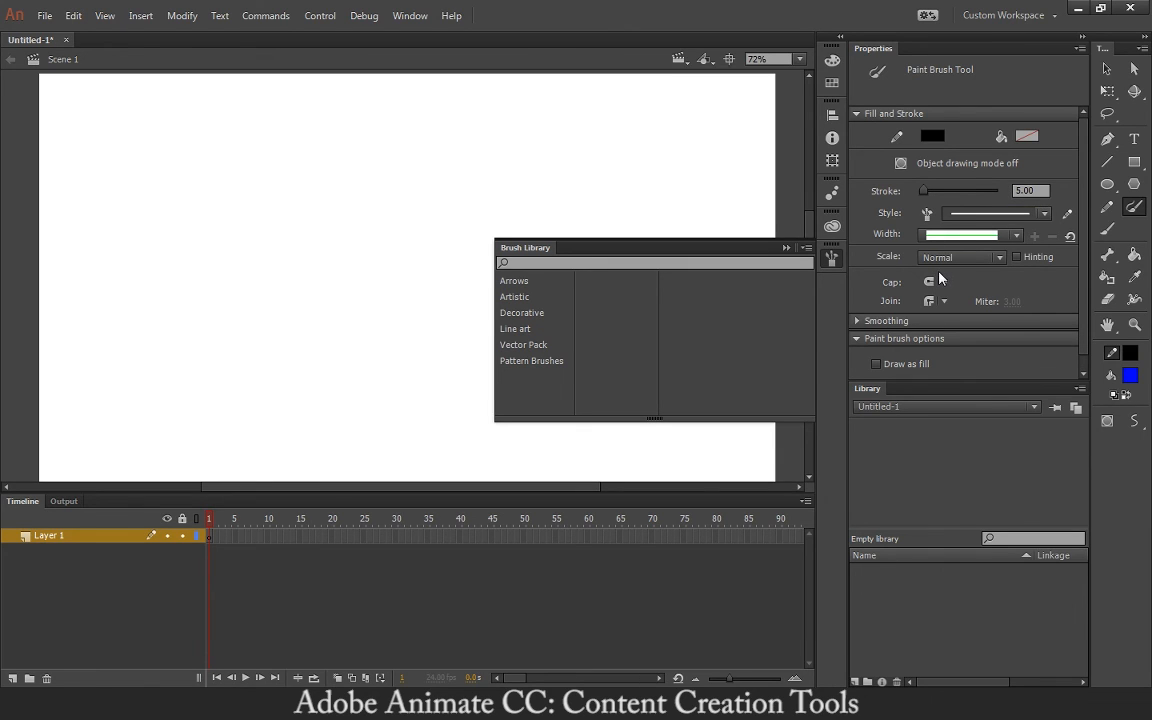
key("b")
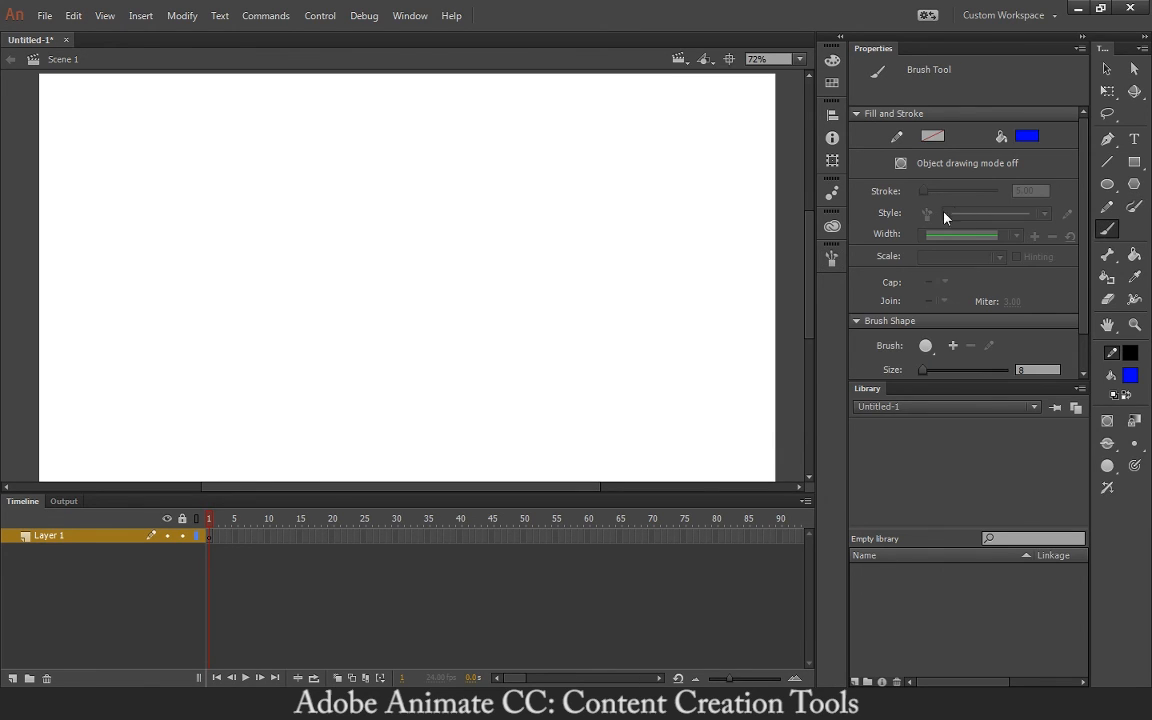
left_click(1107, 206)
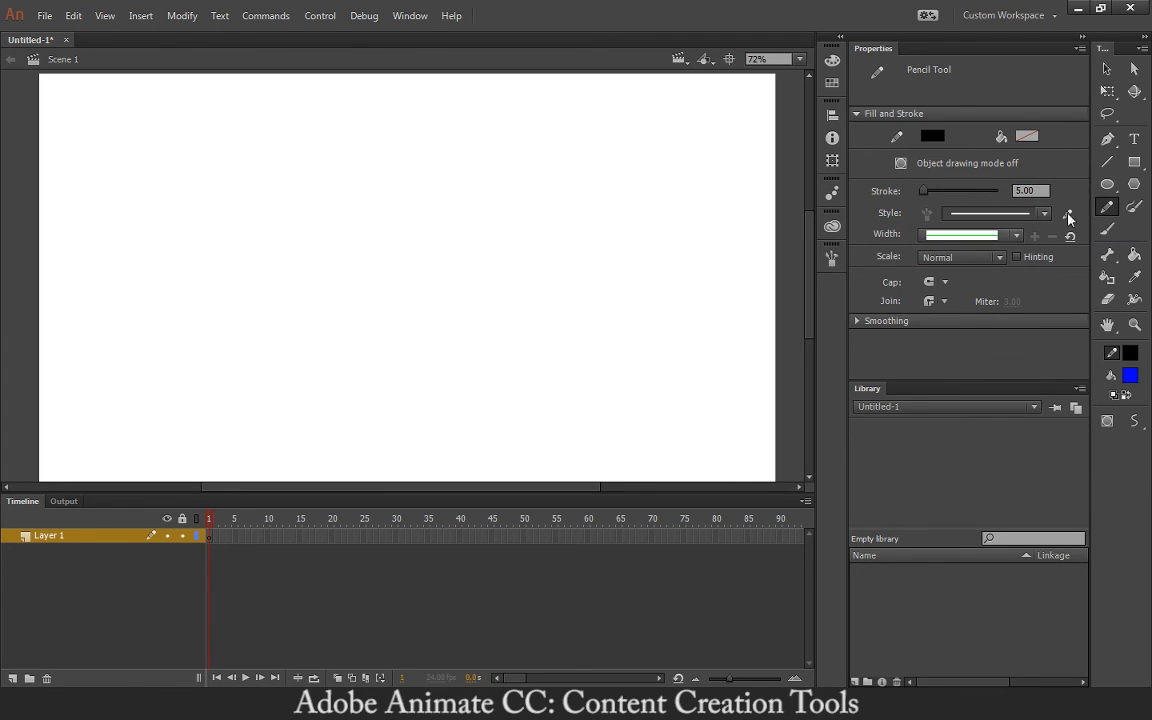
left_click(1136, 207)
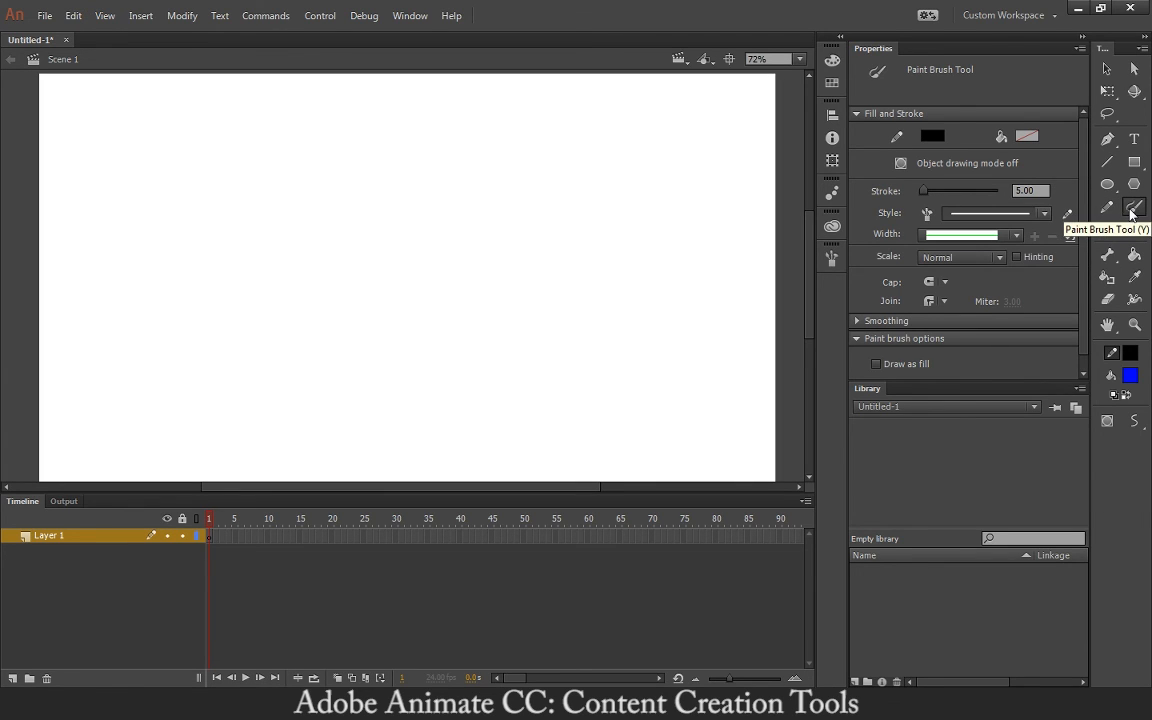
- Browse the Brush Library to the Artistic > Chalk Charcoal brush collection
left_click(832, 259)
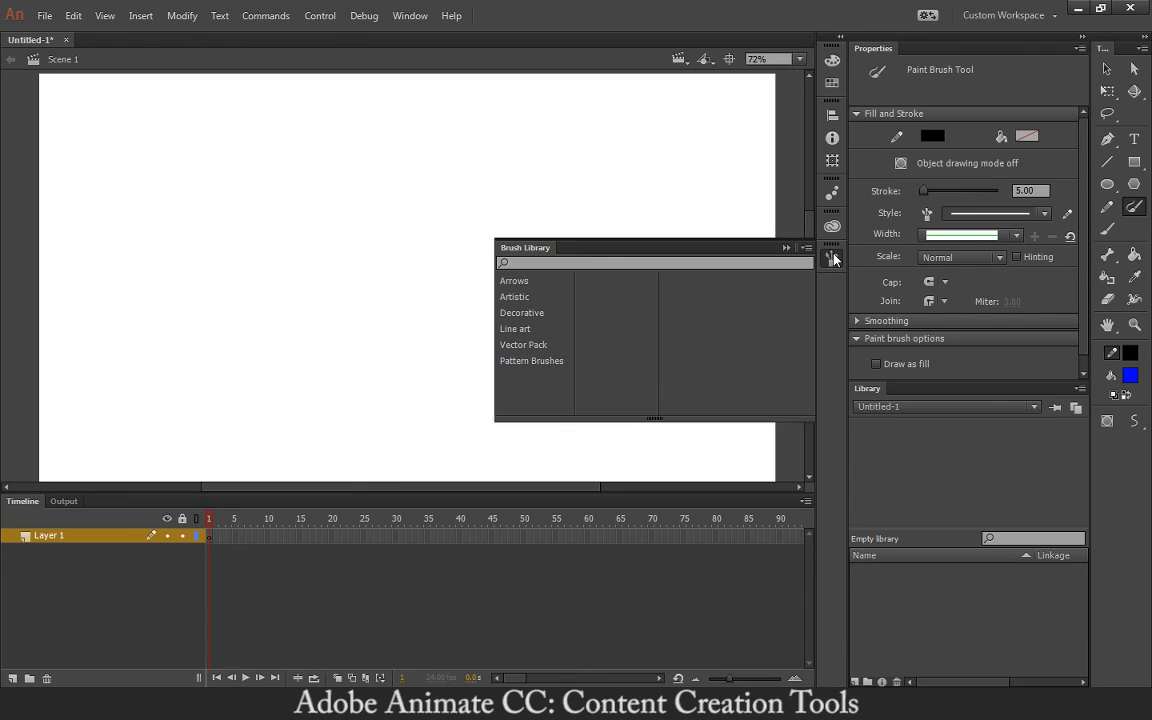
left_click(542, 285)
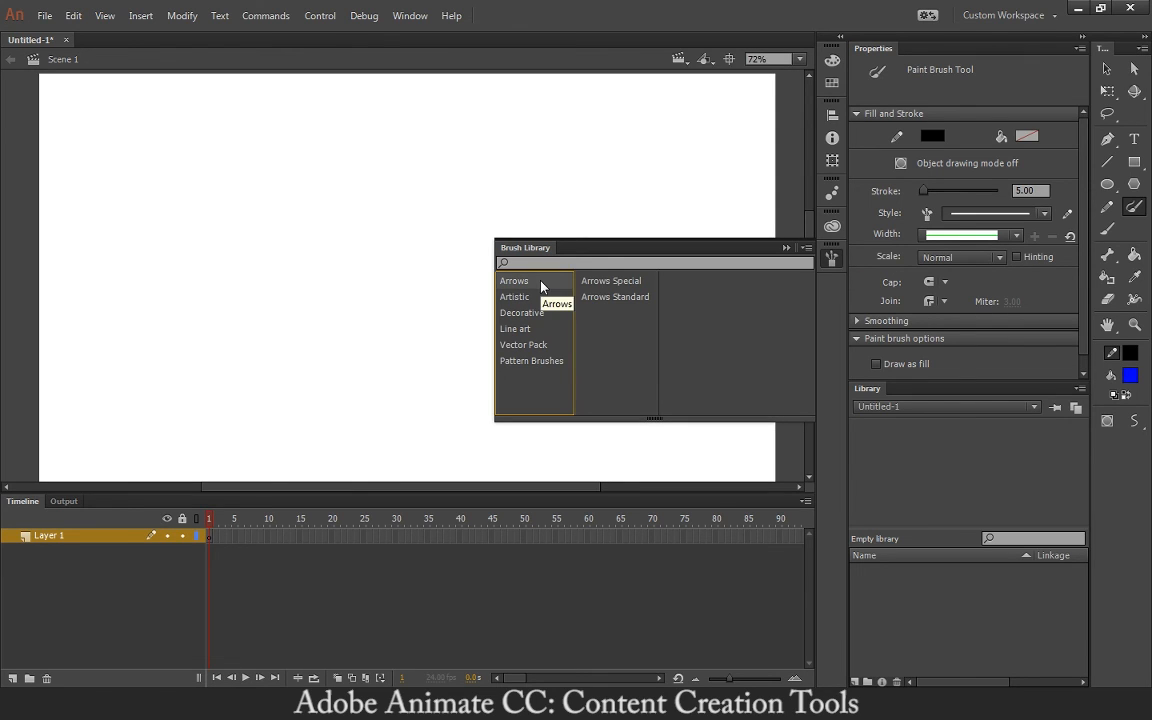
left_click(537, 297)
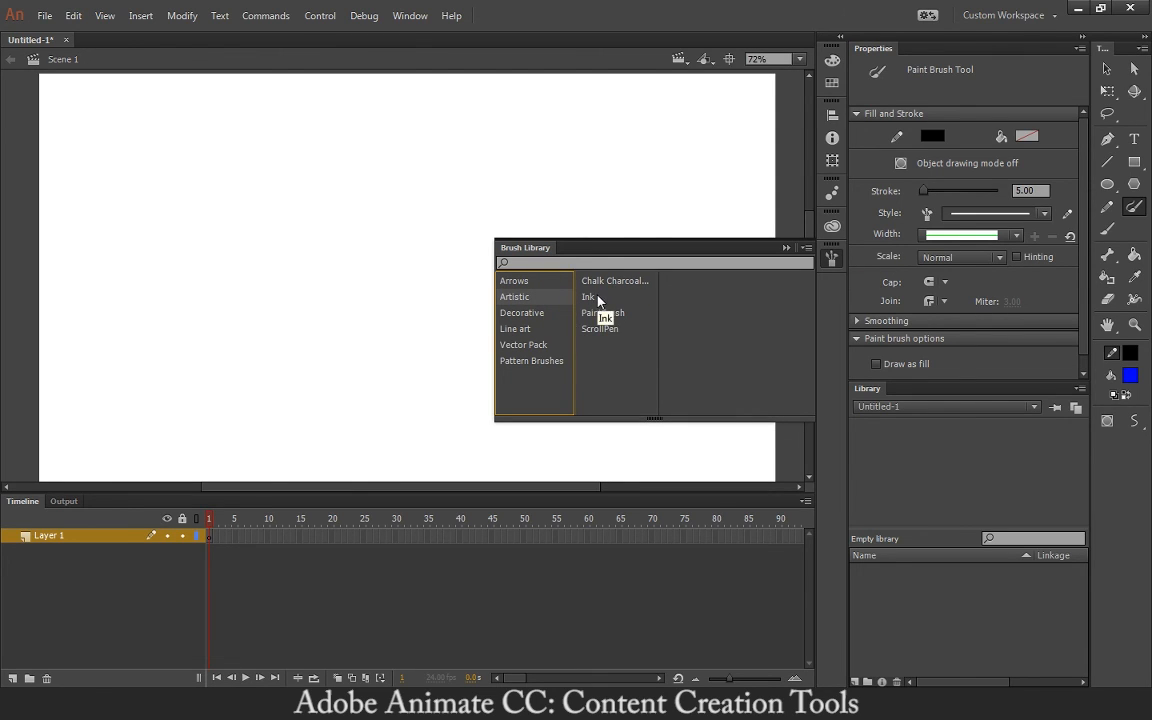
left_click(1014, 238)
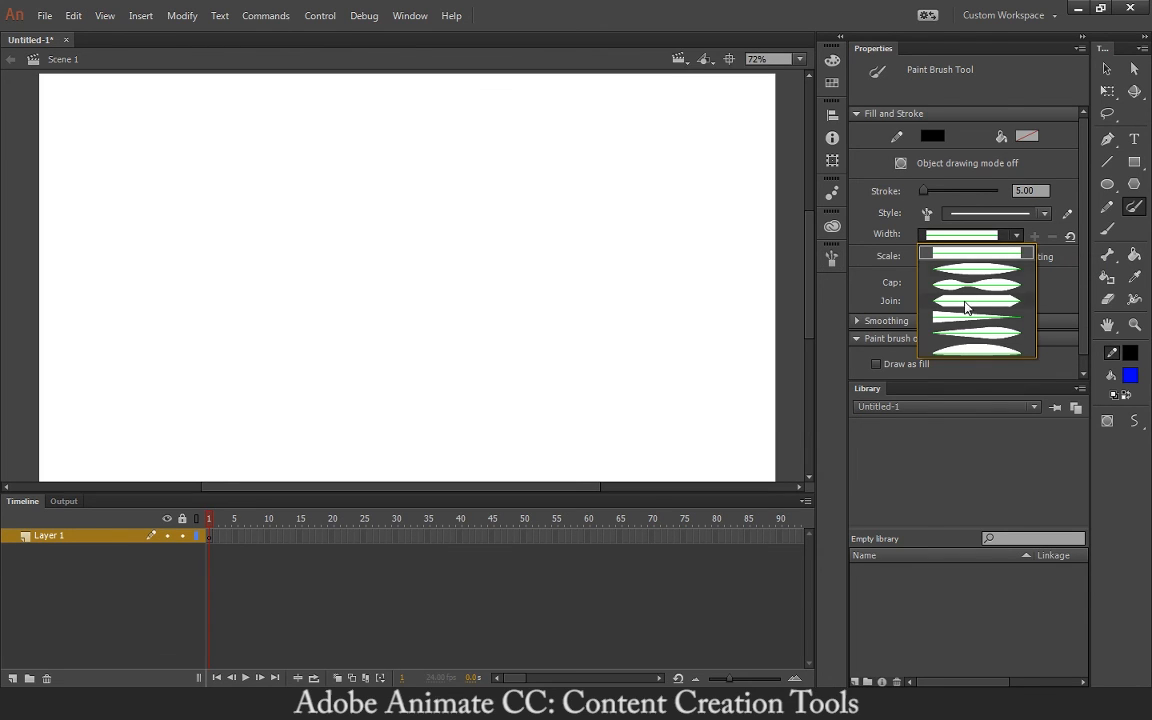
left_click(1042, 216)
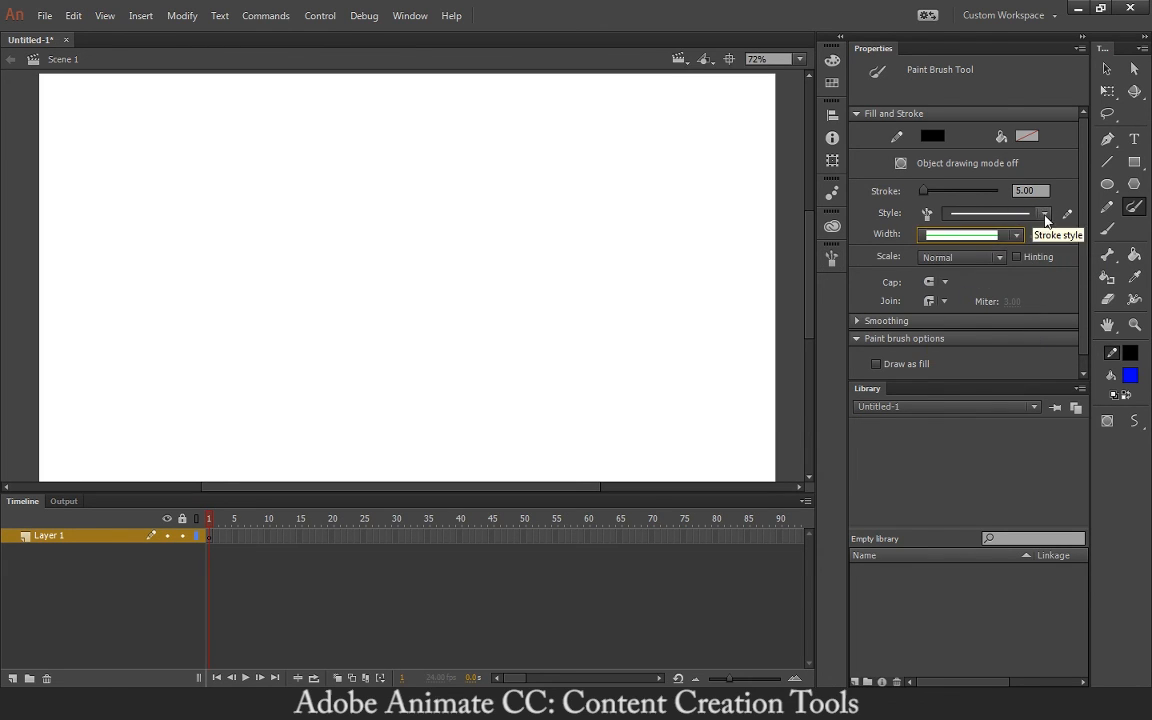
left_click(1045, 216)
left_click(1045, 215)
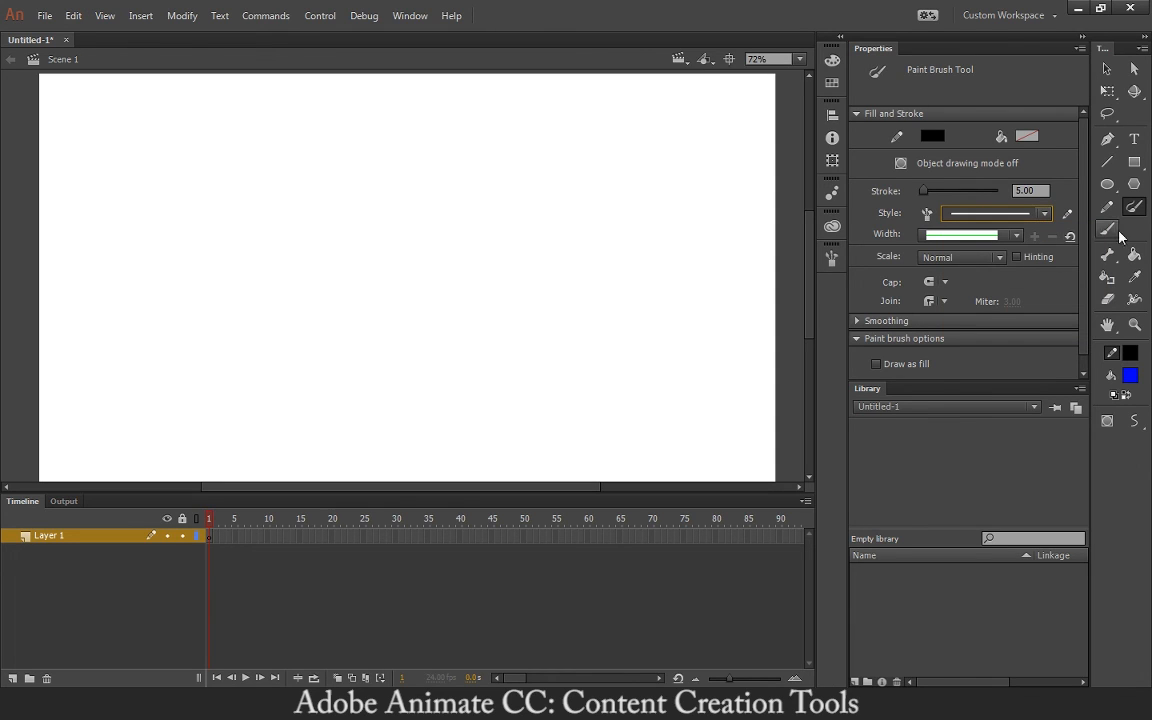
left_click(832, 258)
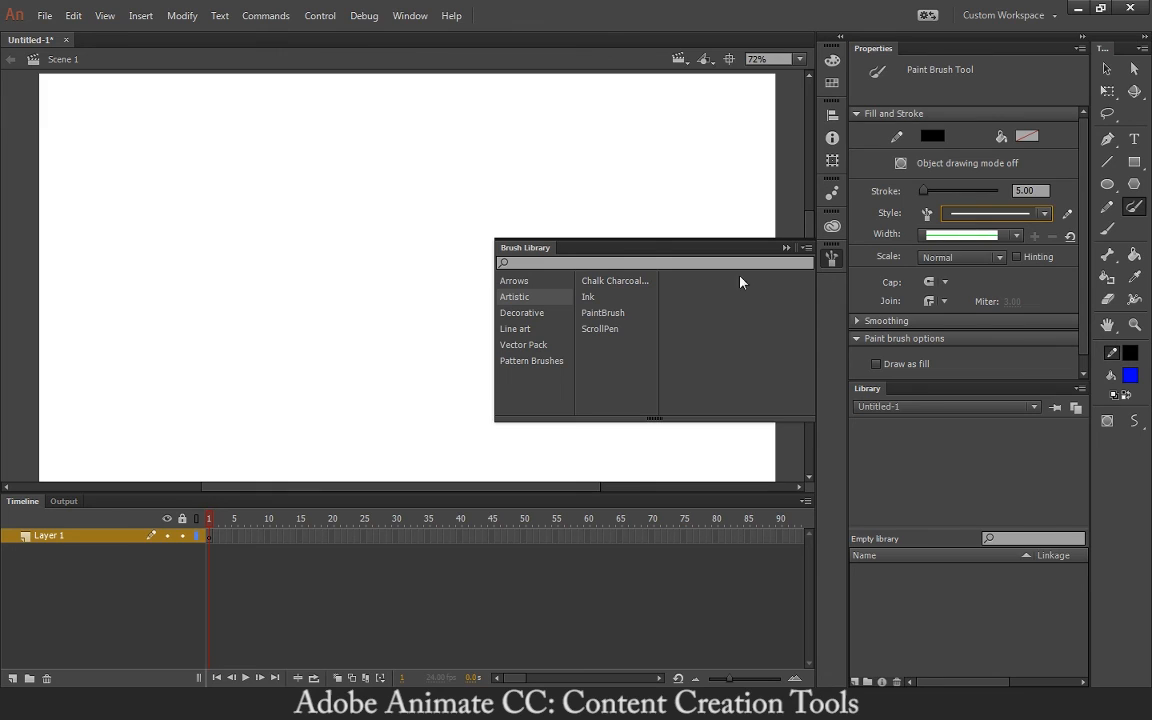
left_click(614, 283)
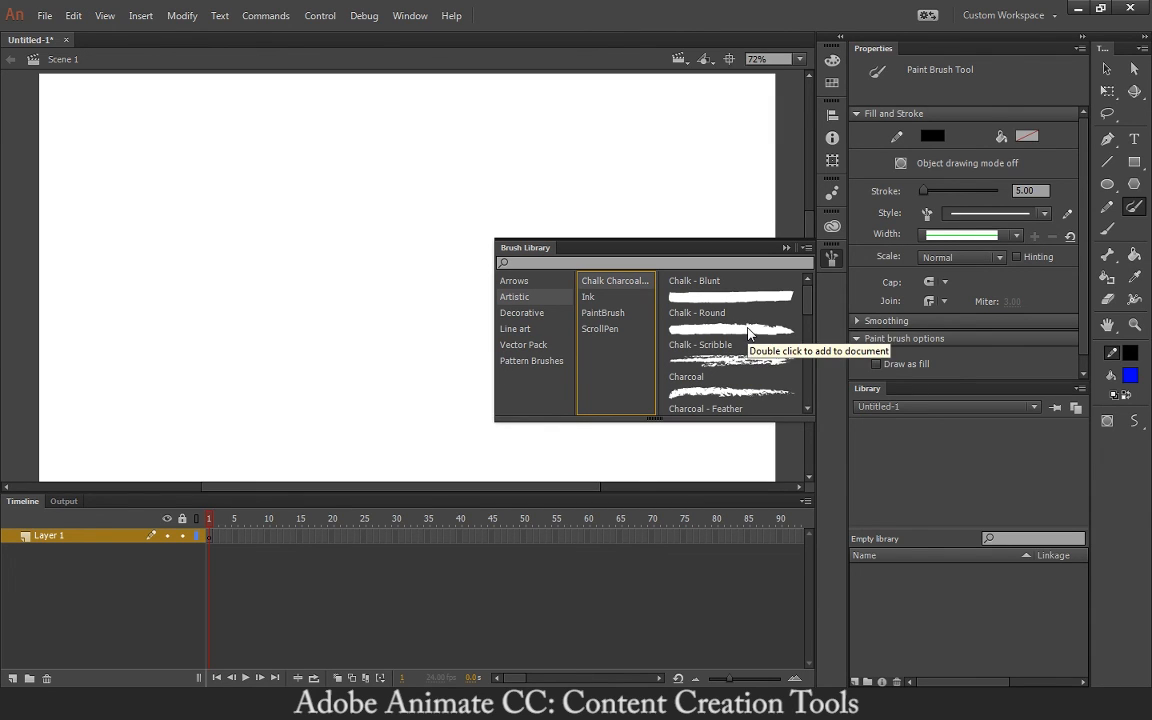
- Paint a 5-point black S-curve across the stage with the Chalk - Scribble brush
double_click(747, 357)
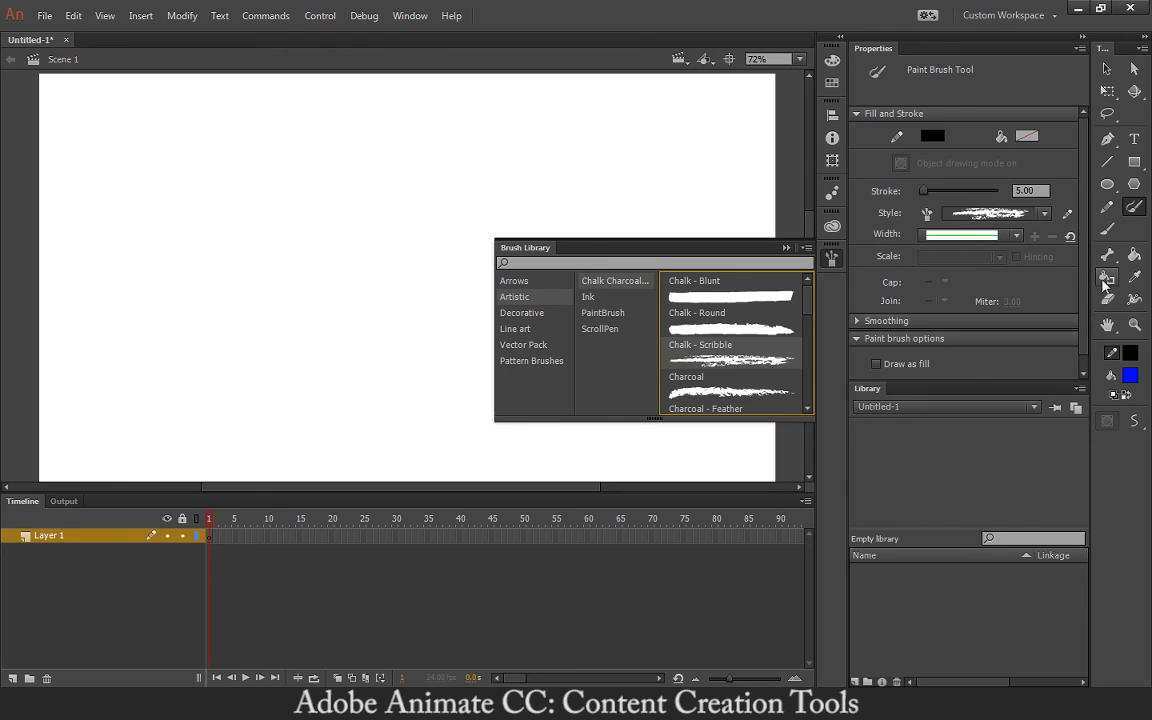
left_click_drag(806, 301, 807, 315)
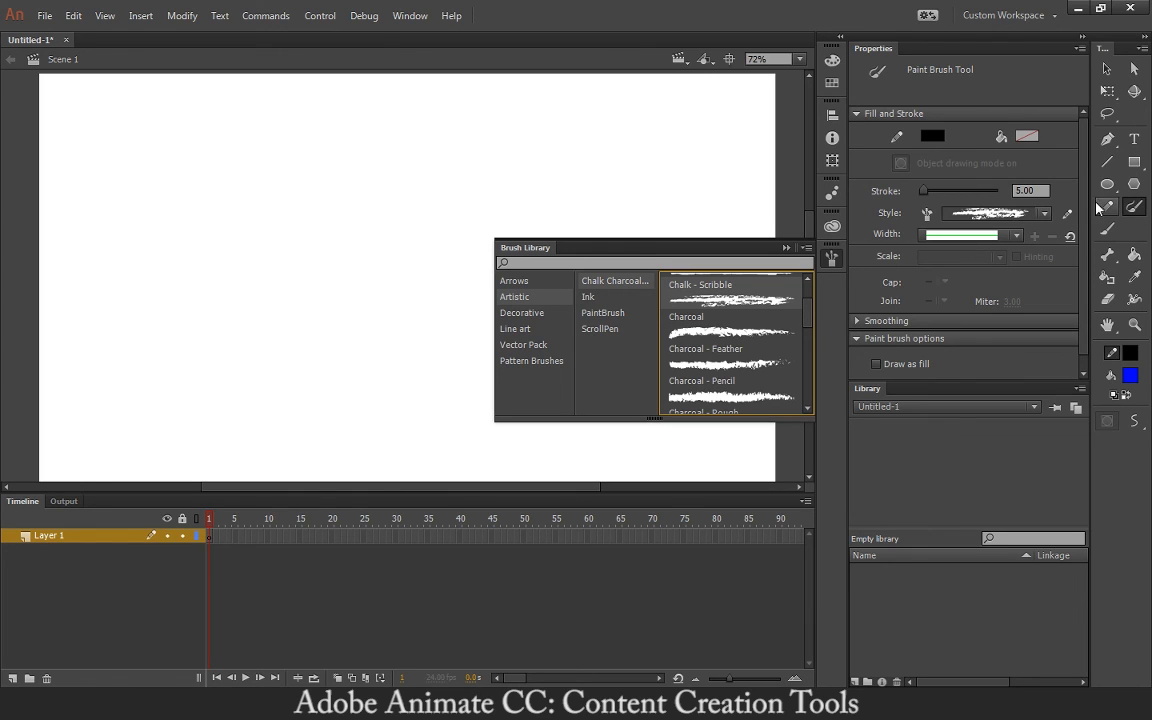
mouse_move(540, 181)
left_mouse_down()
mouse_move(501, 182)
mouse_move(369, 205)
mouse_move(390, 274)
mouse_move(324, 342)
mouse_move(264, 340)
mouse_move(202, 227)
left_mouse_up()
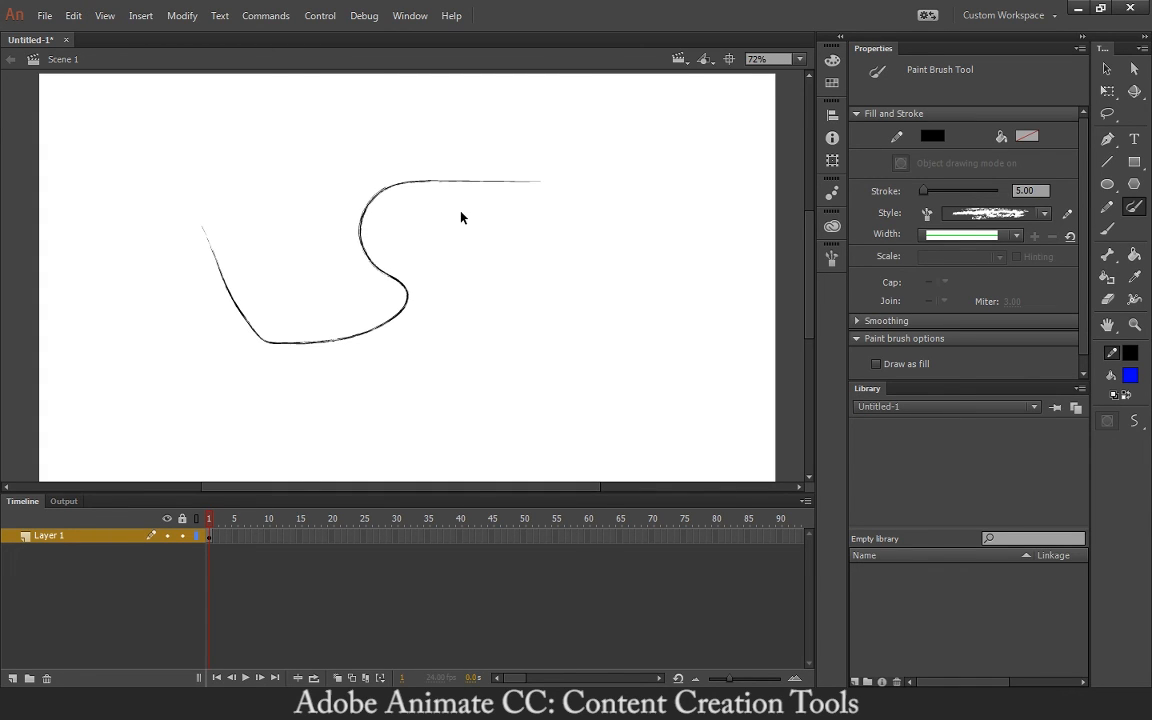
- Paint a wavy curve right of the charcoal stroke with Decorative > Banners and Seals > Banner 4
key("ctrl+equal")
key("ctrl+equal")
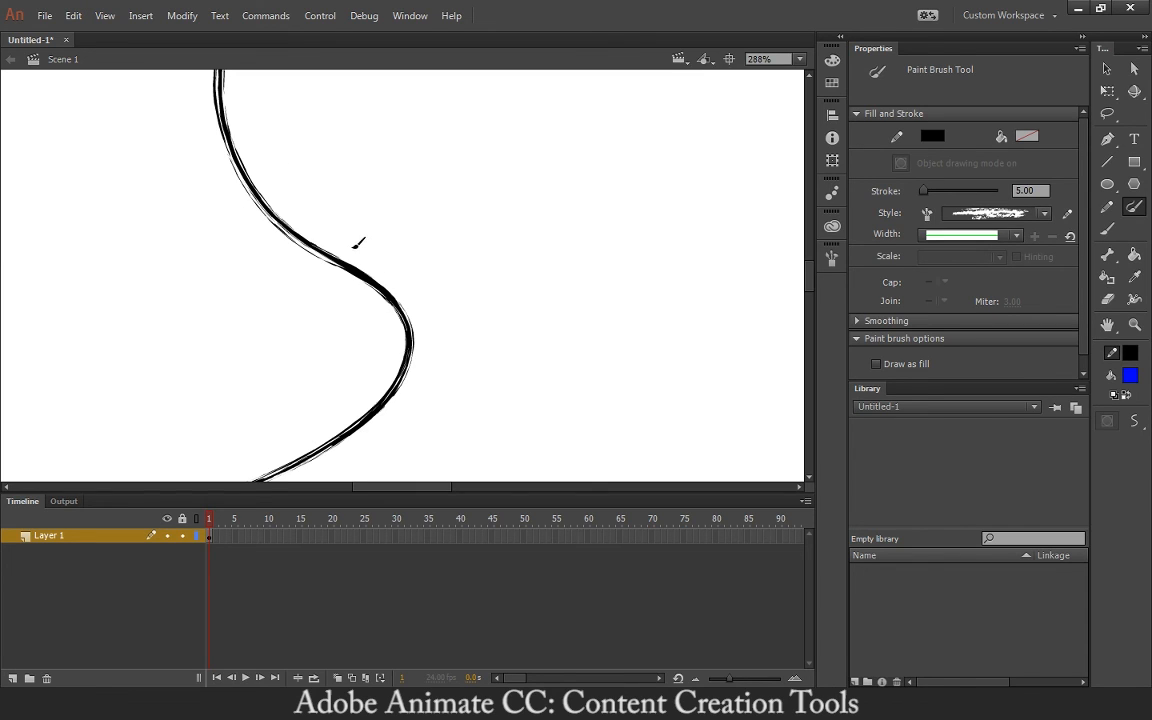
key("ctrl+minus")
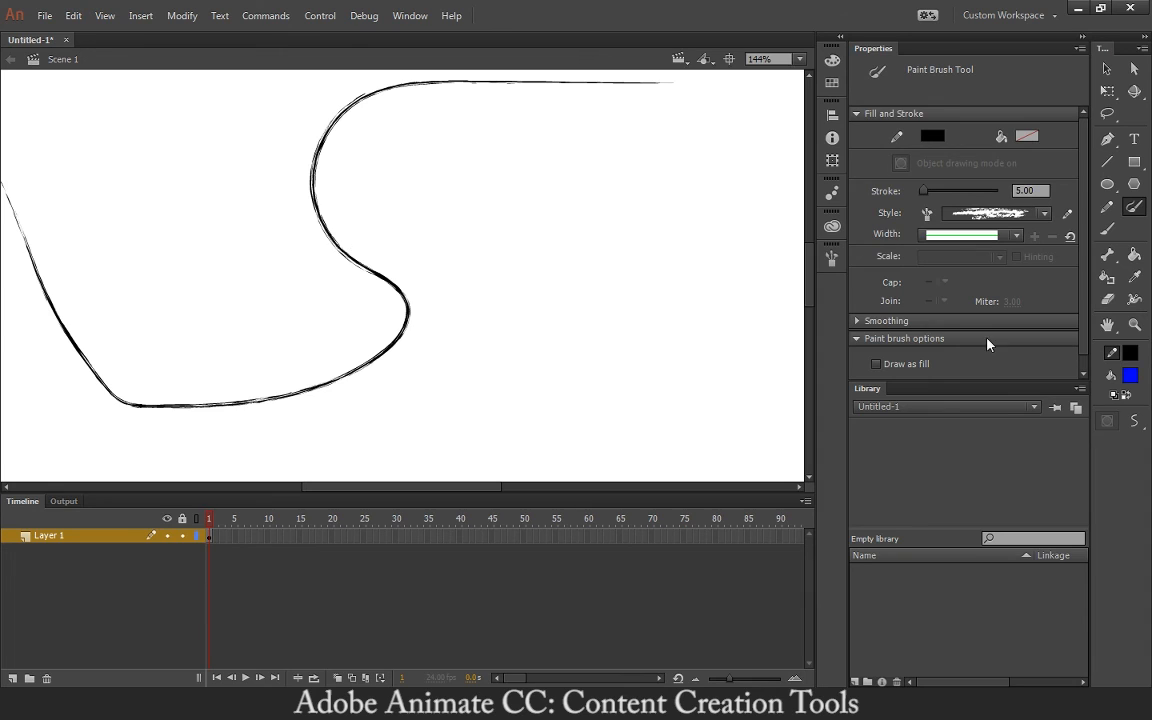
left_click(831, 258)
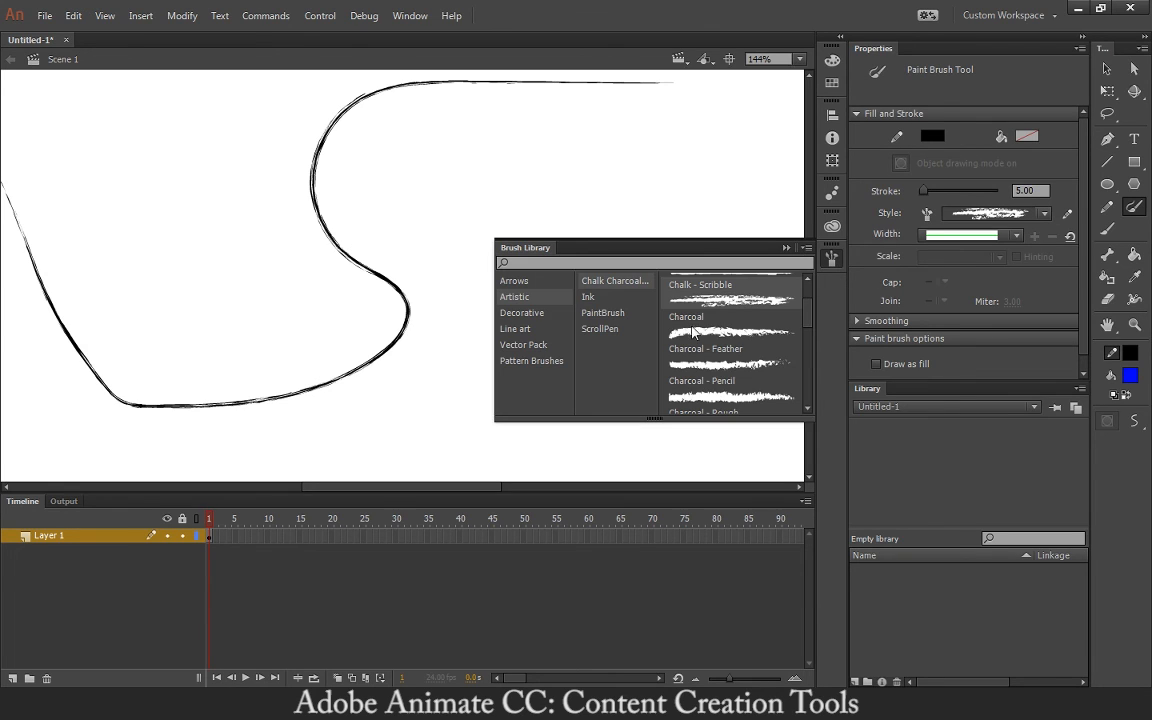
left_click(538, 313)
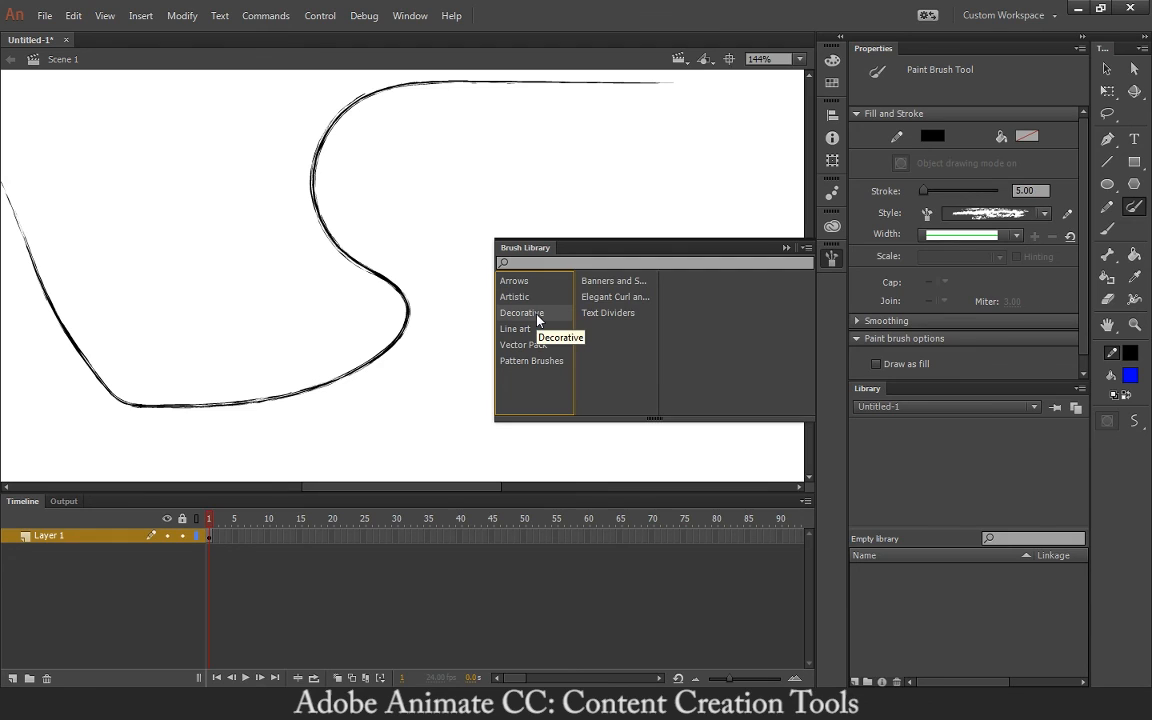
left_click(612, 285)
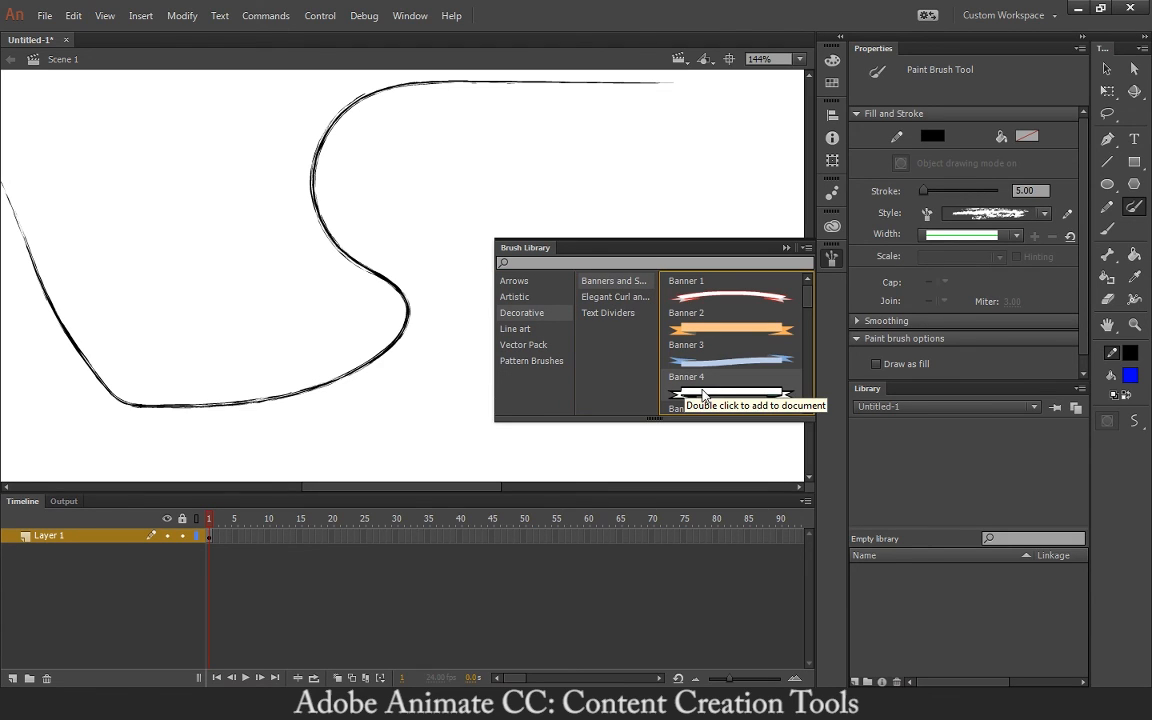
double_click(703, 393)
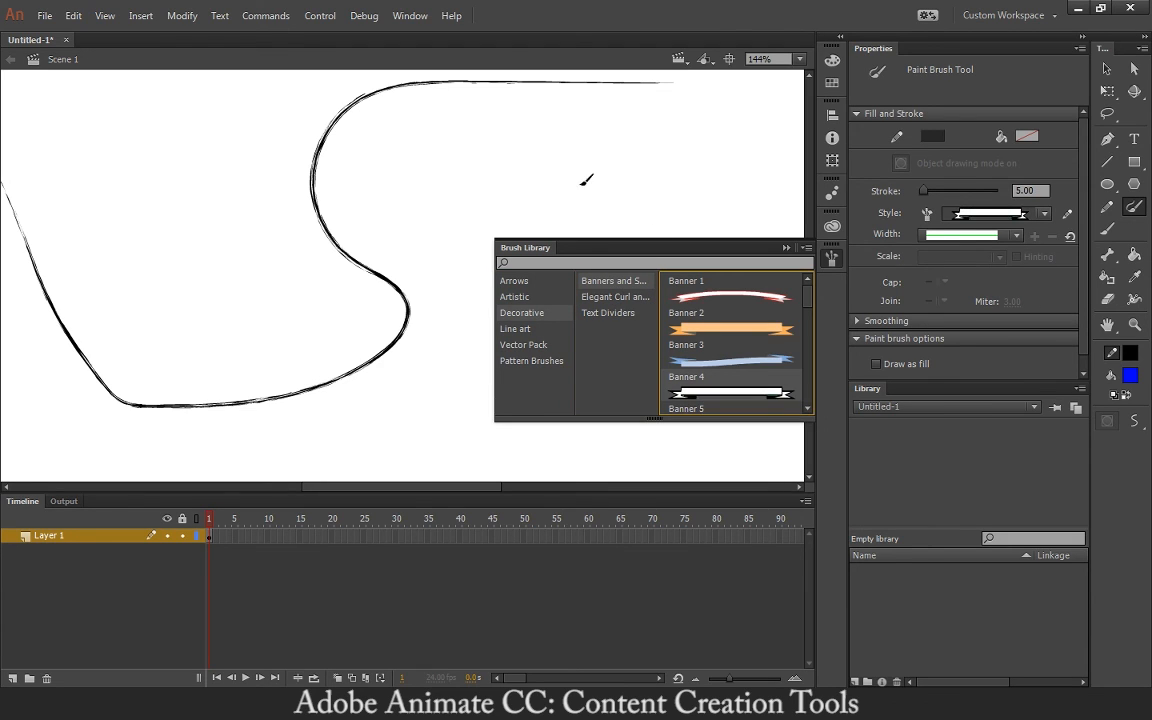
mouse_move(437, 178)
left_mouse_down()
mouse_move(555, 212)
mouse_move(574, 300)
mouse_move(668, 378)
left_mouse_up()
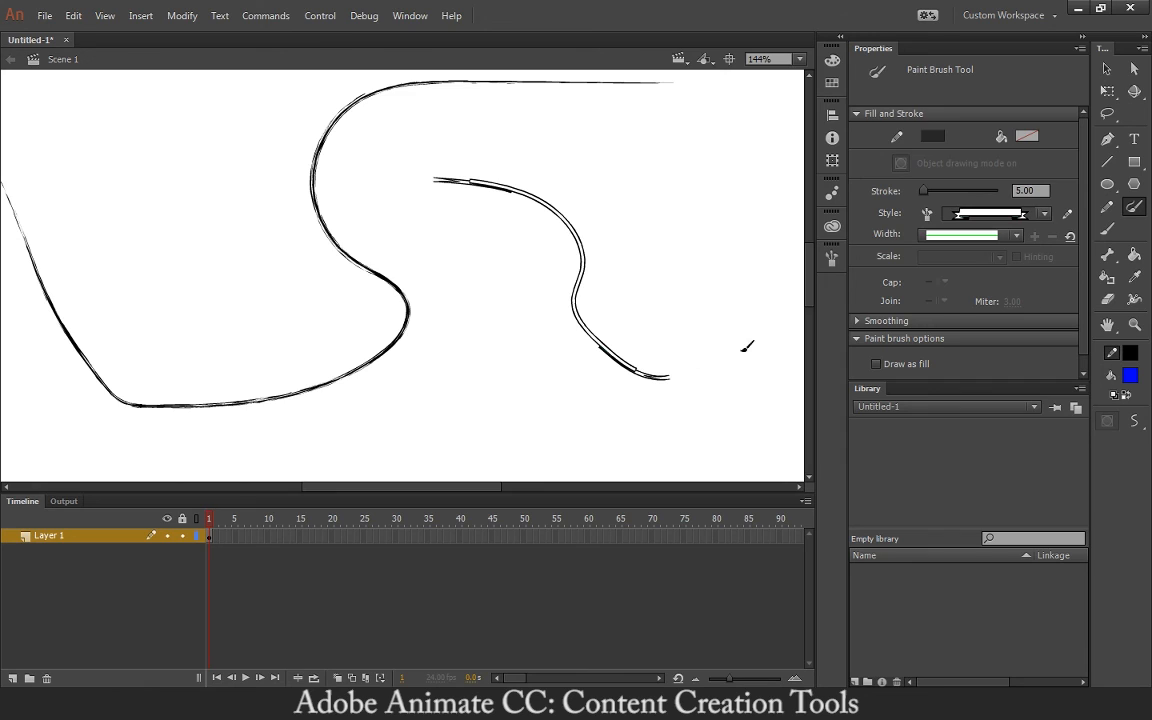
- Paint a U-shaped curve inside the charcoal bend with Pattern Brushes > Borders > Arrow Brush Fancy 2
left_click(829, 258)
left_click(538, 360)
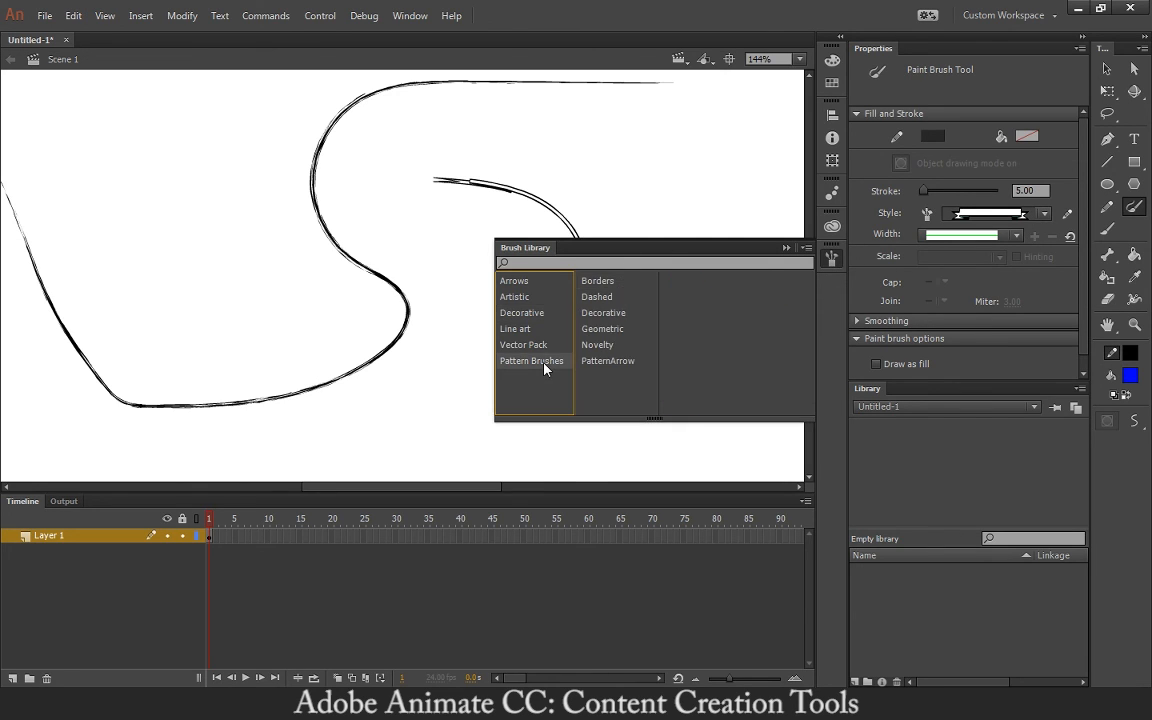
left_click(600, 283)
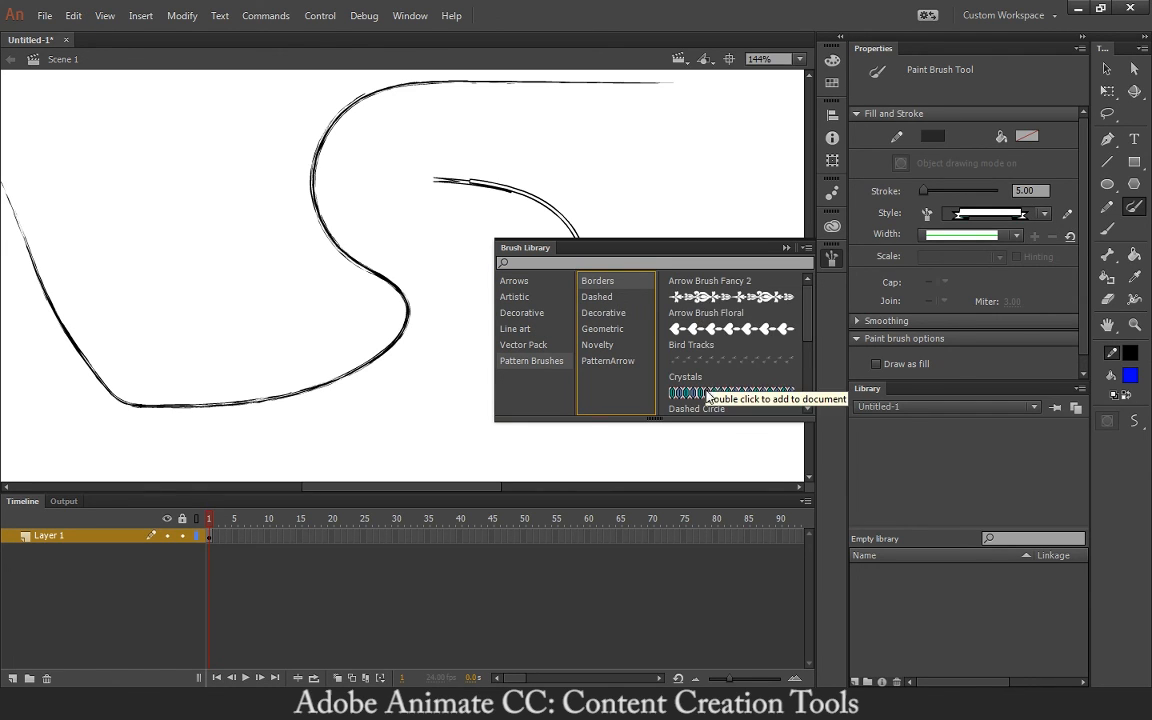
double_click(722, 298)
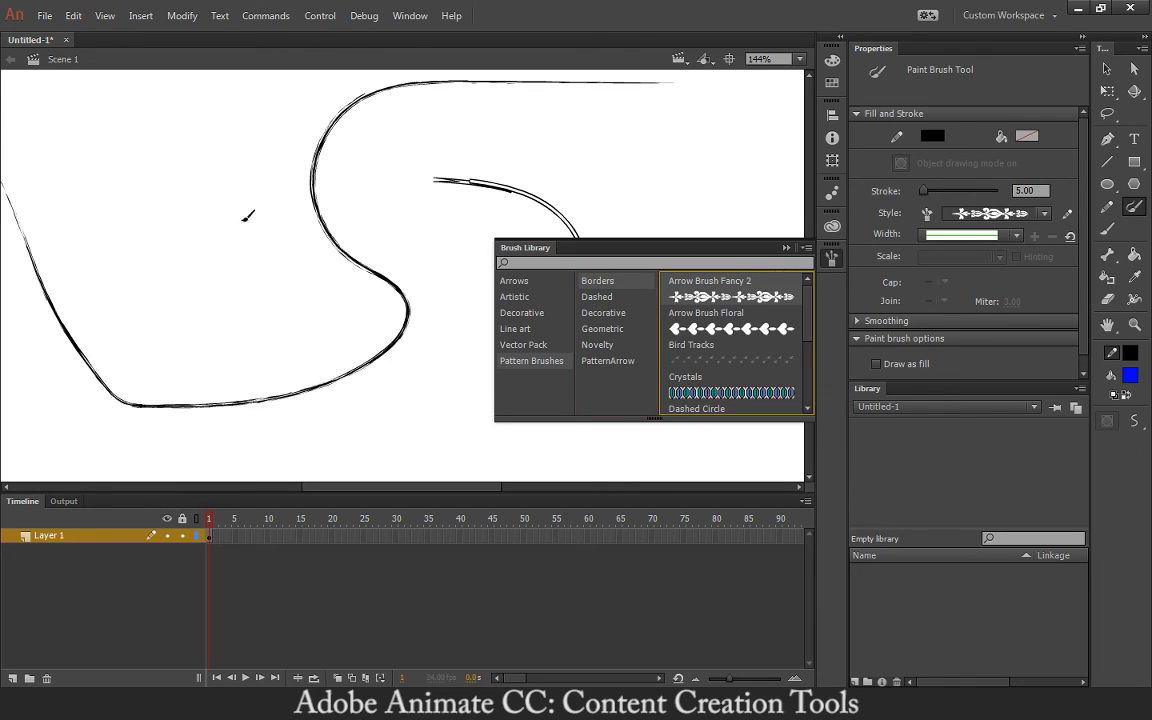
mouse_move(183, 183)
left_mouse_down()
mouse_move(249, 263)
mouse_move(228, 325)
left_mouse_up()
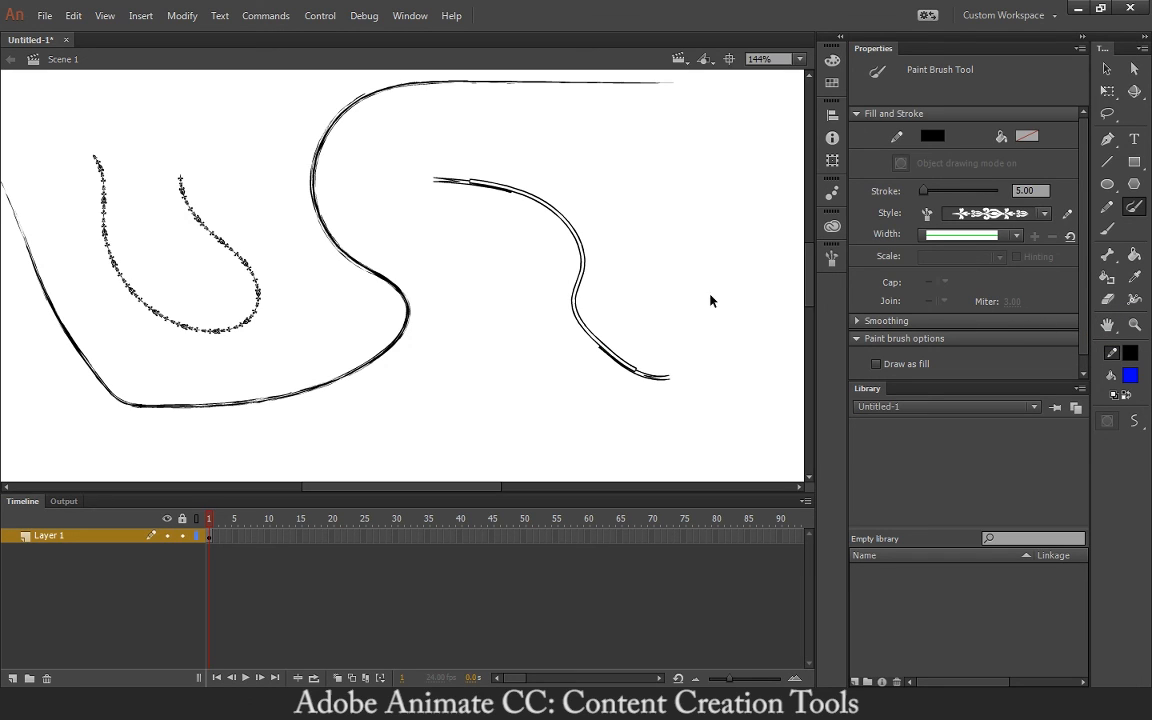
key("ctrl+minus")
key("ctrl+minus")
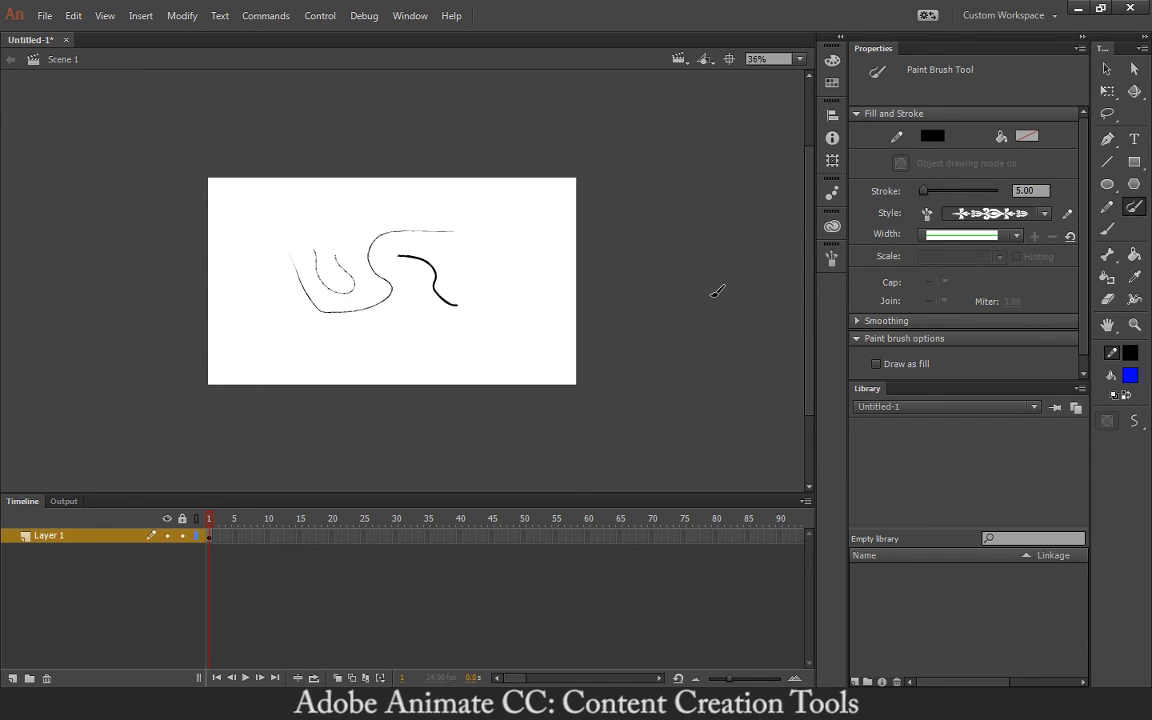